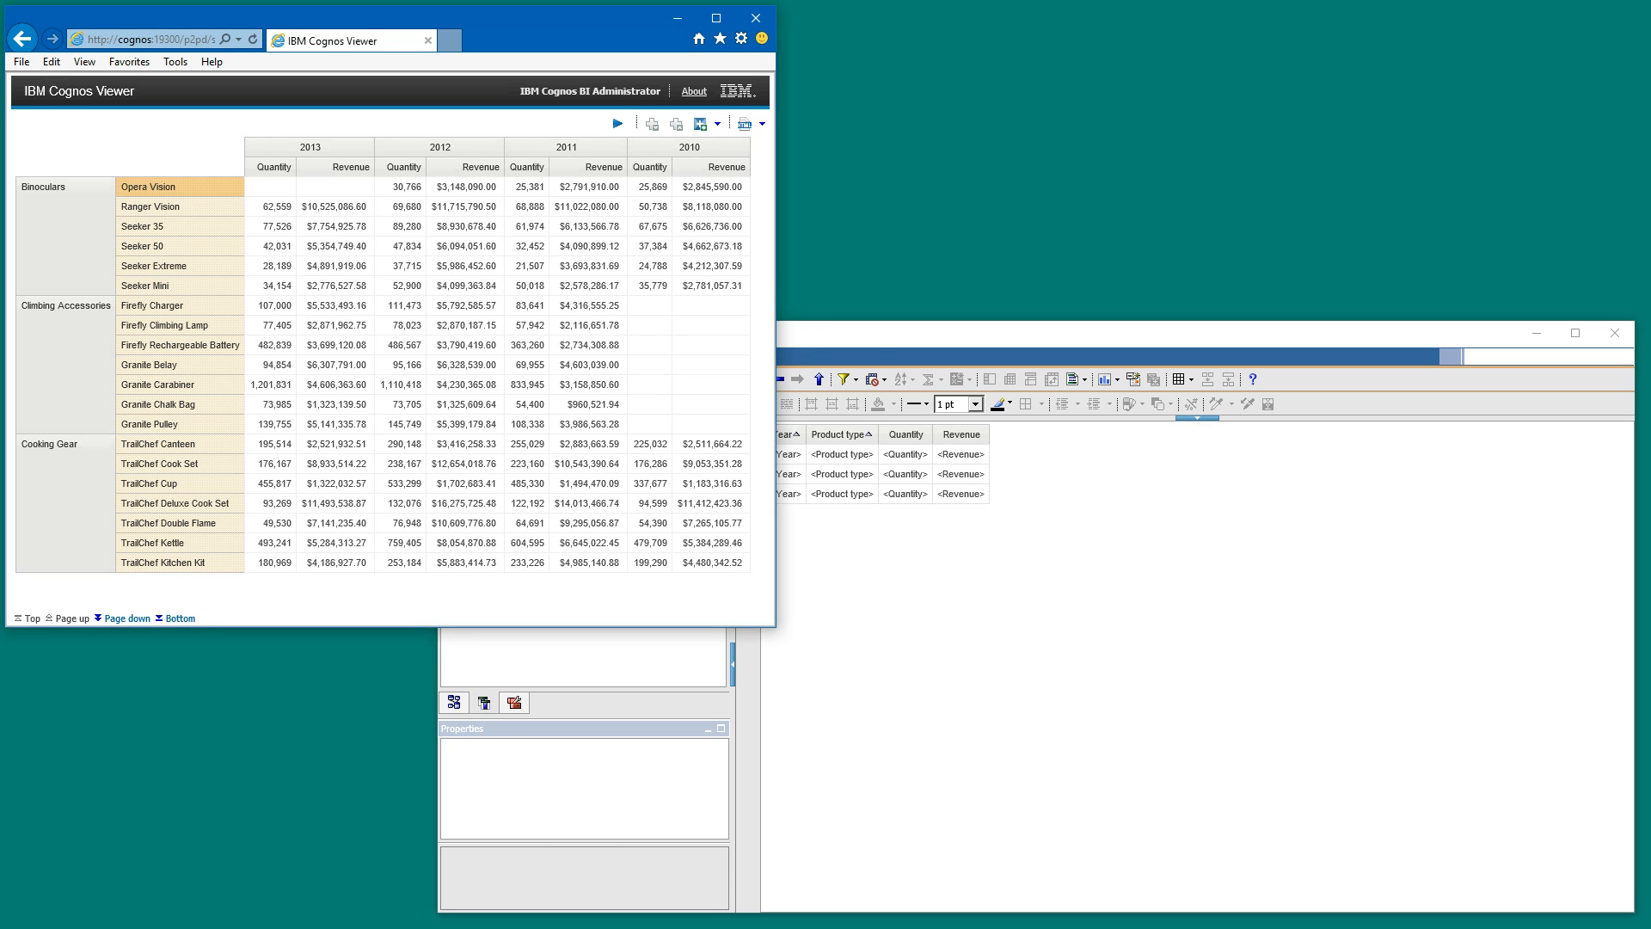
- Insert the Product item from the Products folder of Sales (query) into the list between Product type and Quantity
click(874, 337)
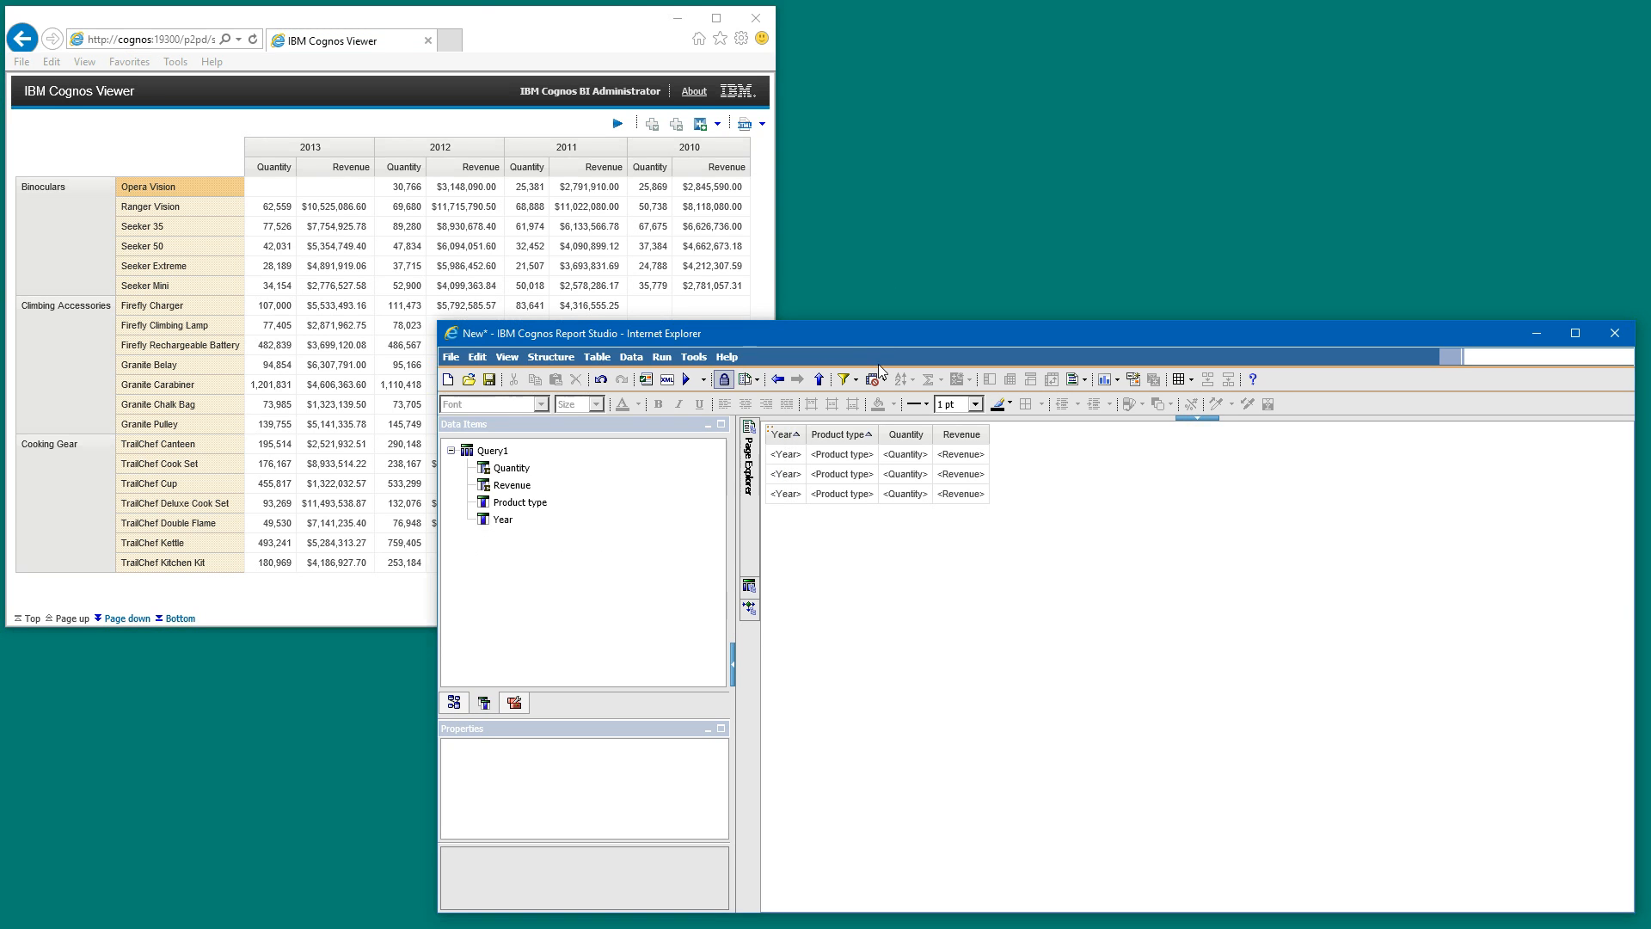
click(453, 704)
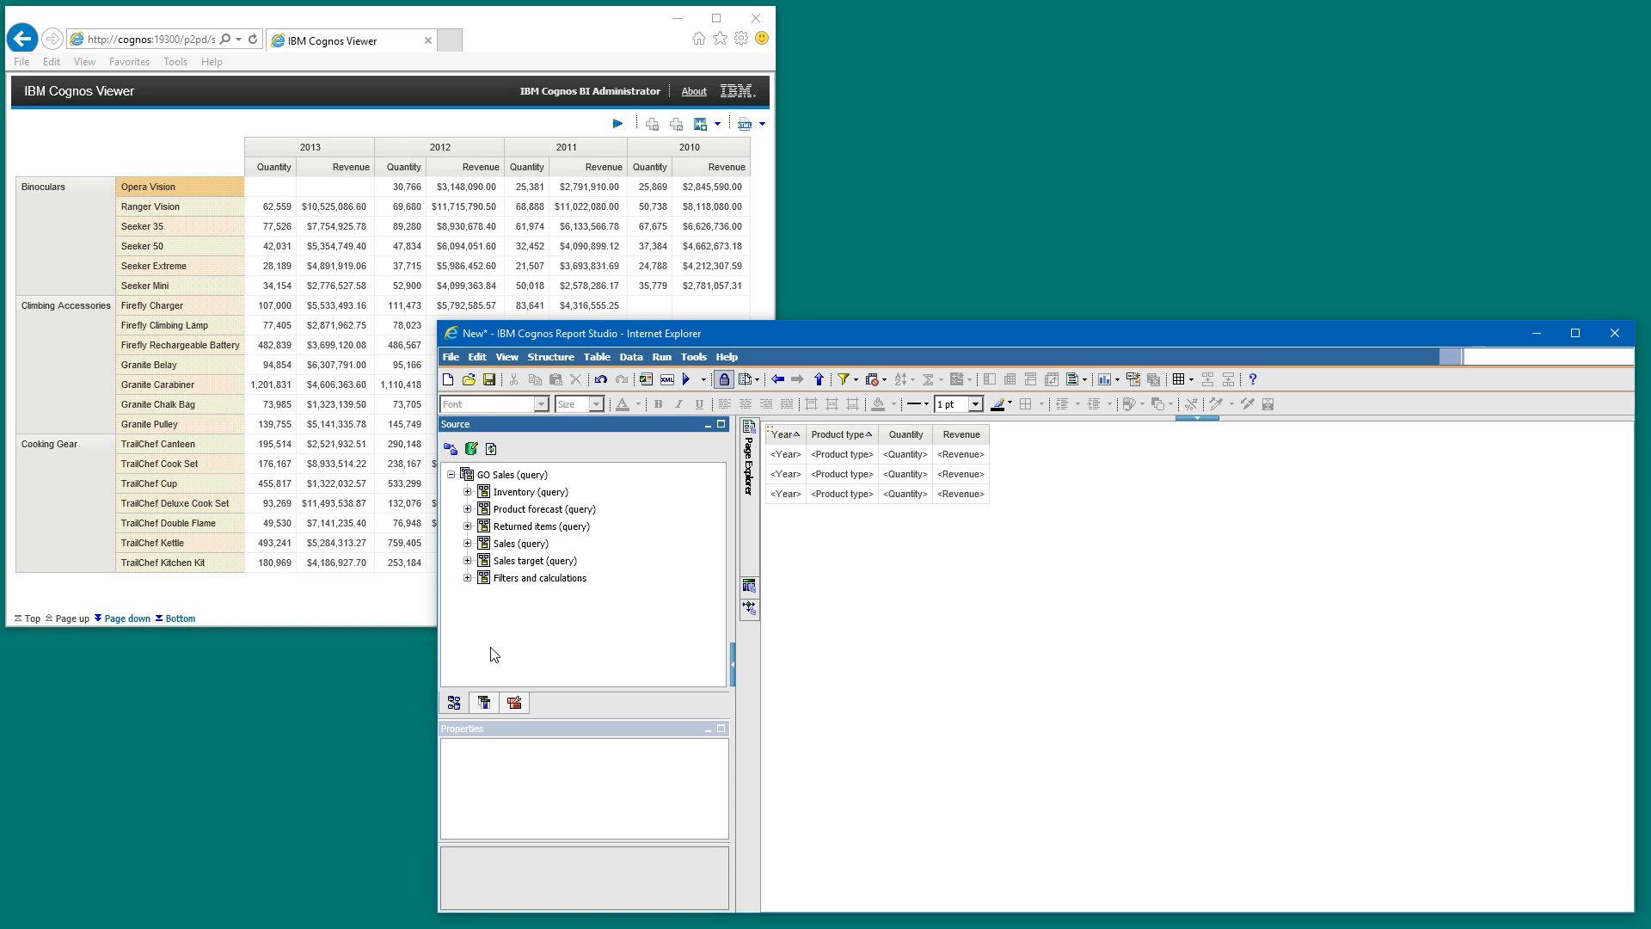
click(468, 544)
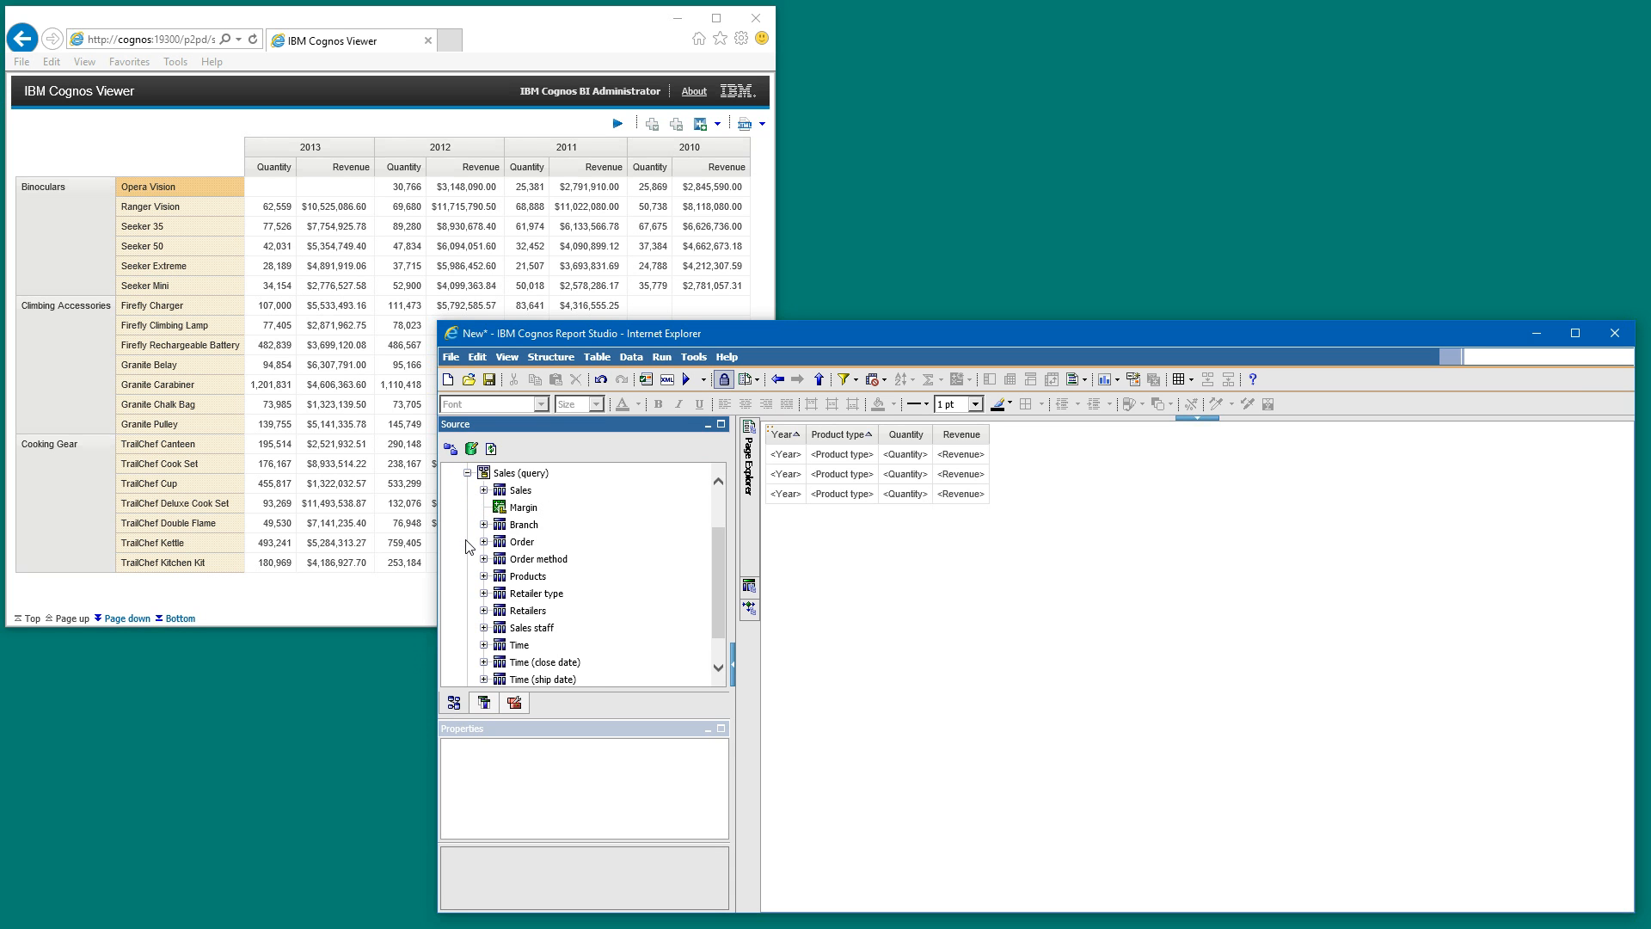
click(483, 585)
drag(541, 576, 877, 460)
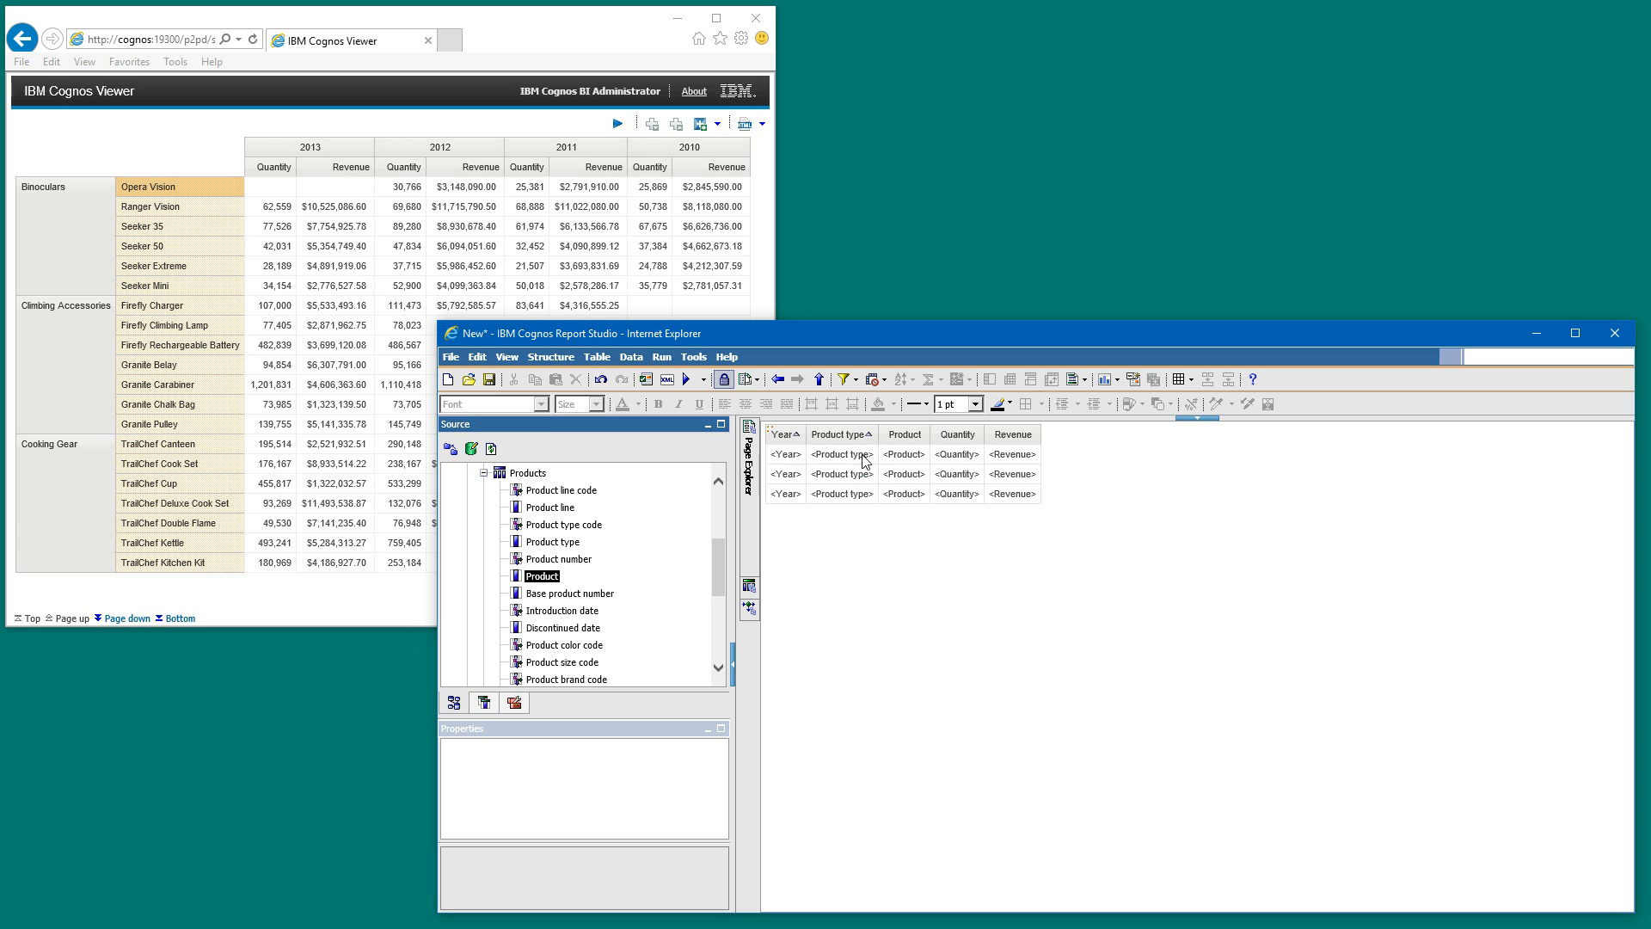
- Sort the list's Product column in ascending order
click(918, 460)
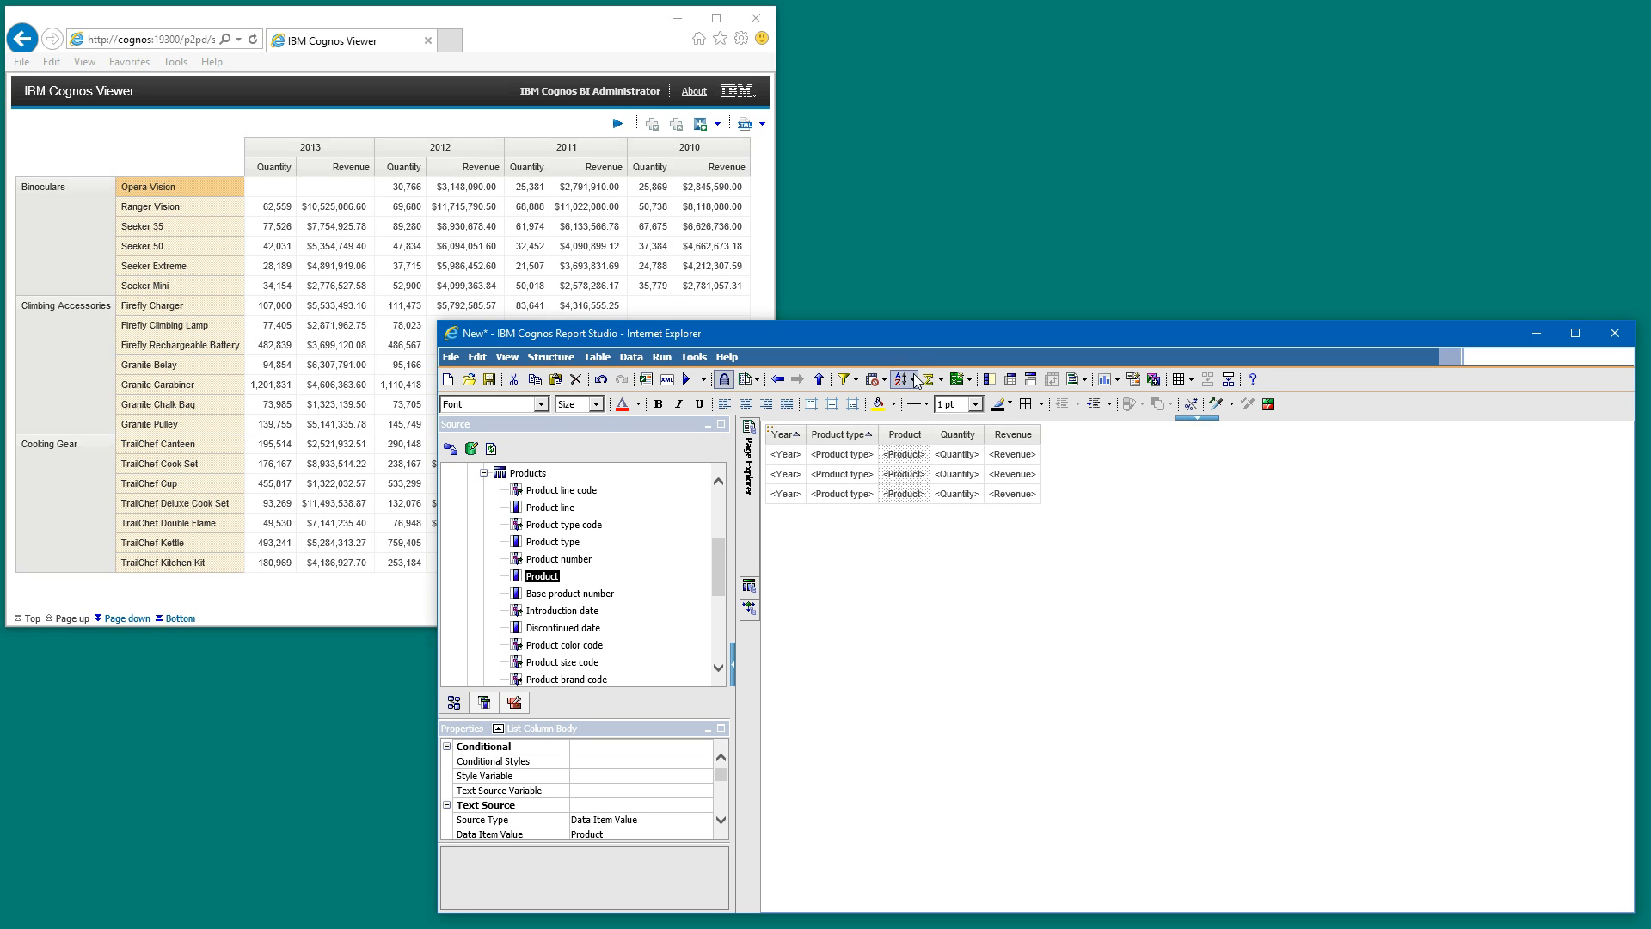
click(911, 379)
click(920, 490)
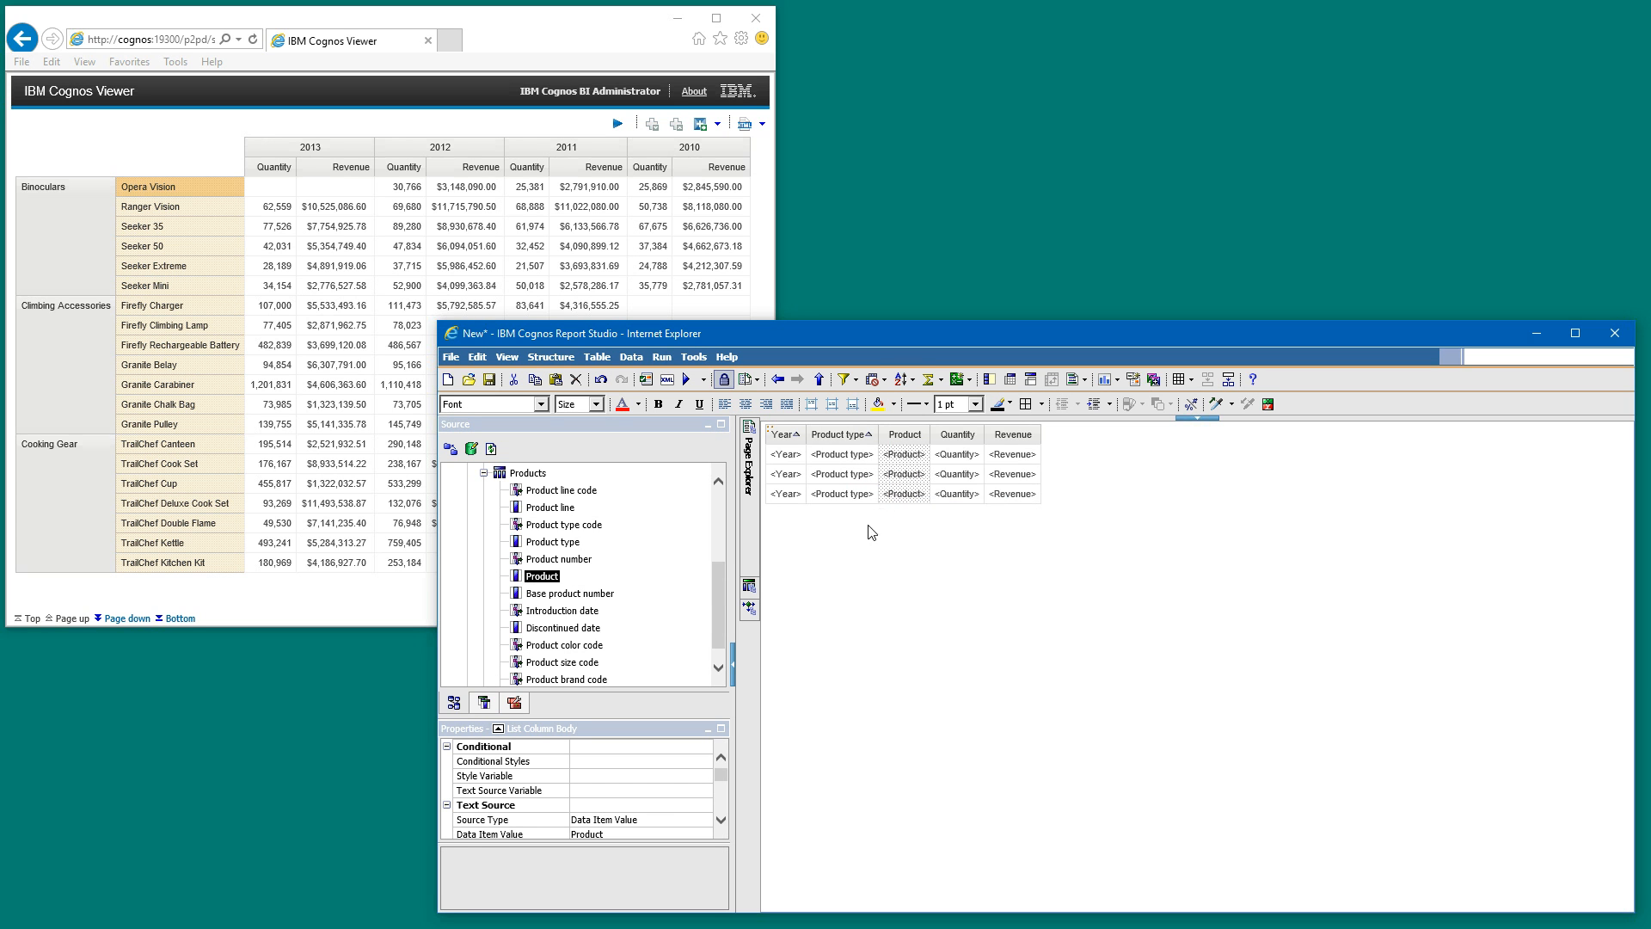
- Run the list report and move its viewer window beside the reference crosstab report
drag(886, 574, 1085, 602)
click(1131, 778)
click(858, 608)
click(687, 381)
drag(68, 64, 358, 109)
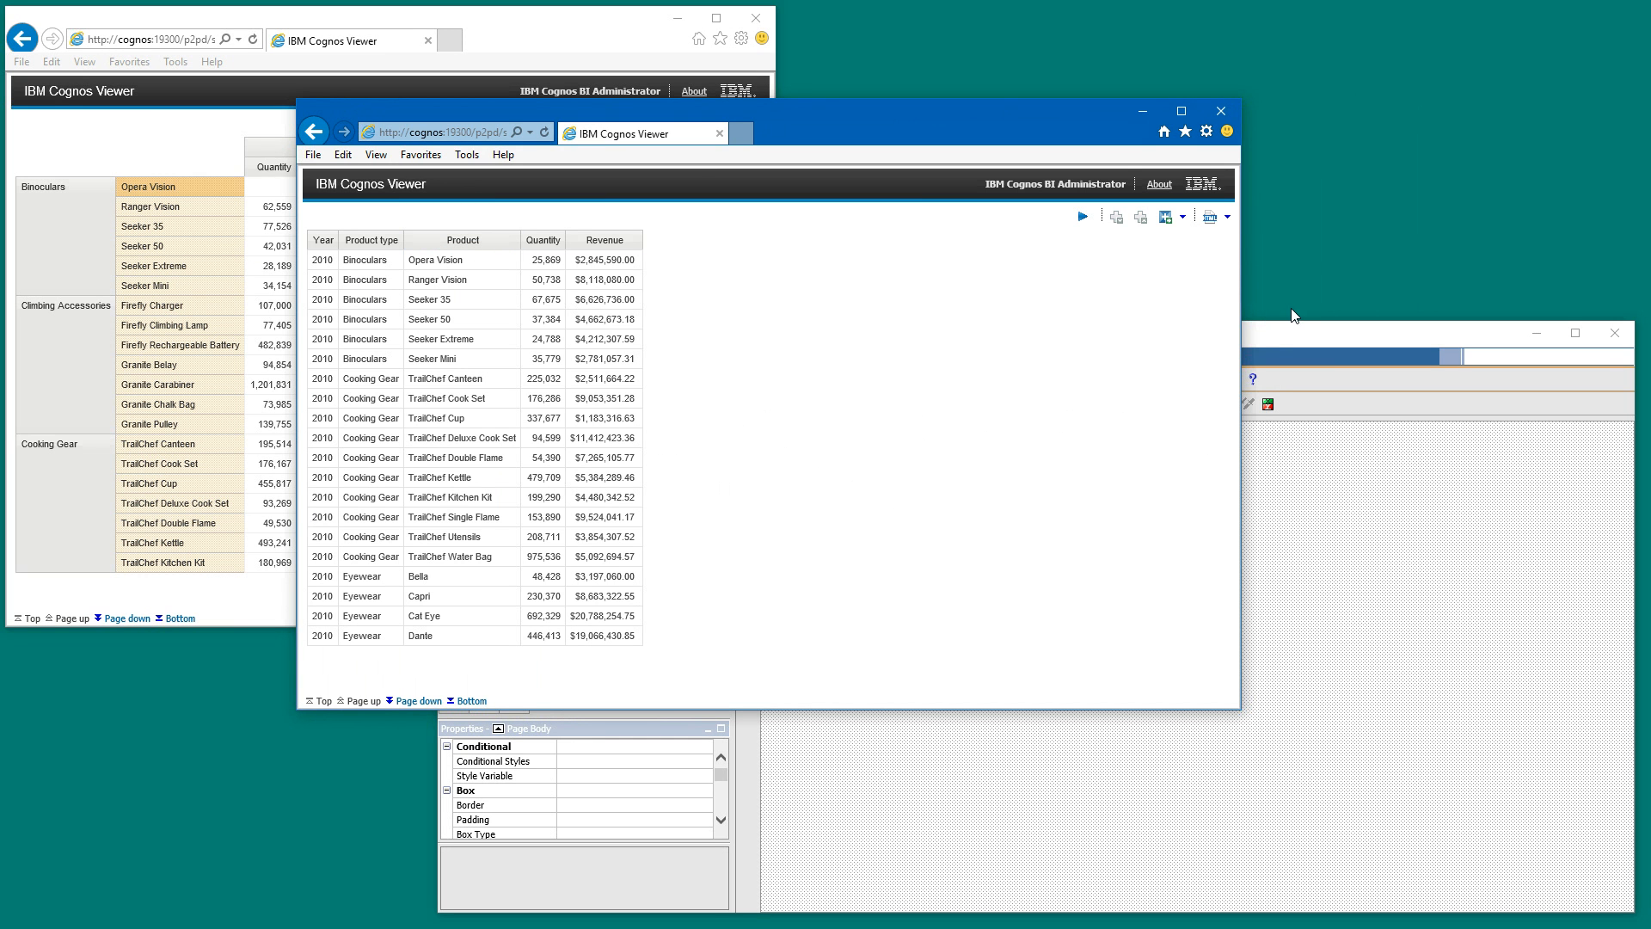
- Back in Report Studio, insert a crosstab named Crosstab1 below the list, using the existing query Query1
click(1277, 336)
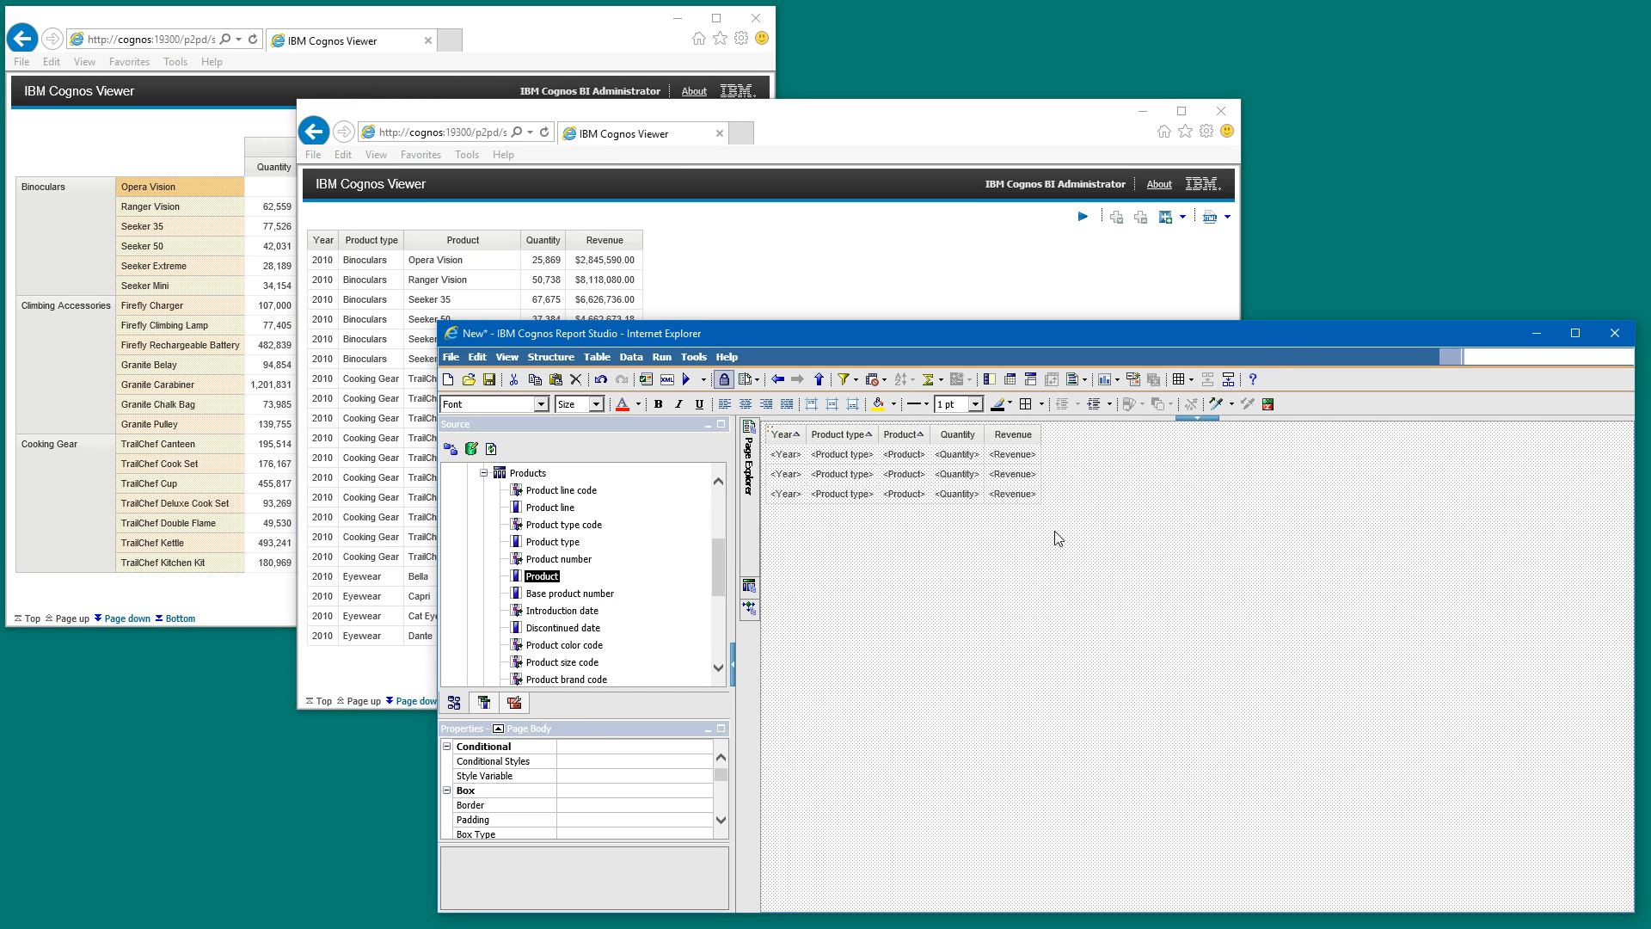
click(771, 433)
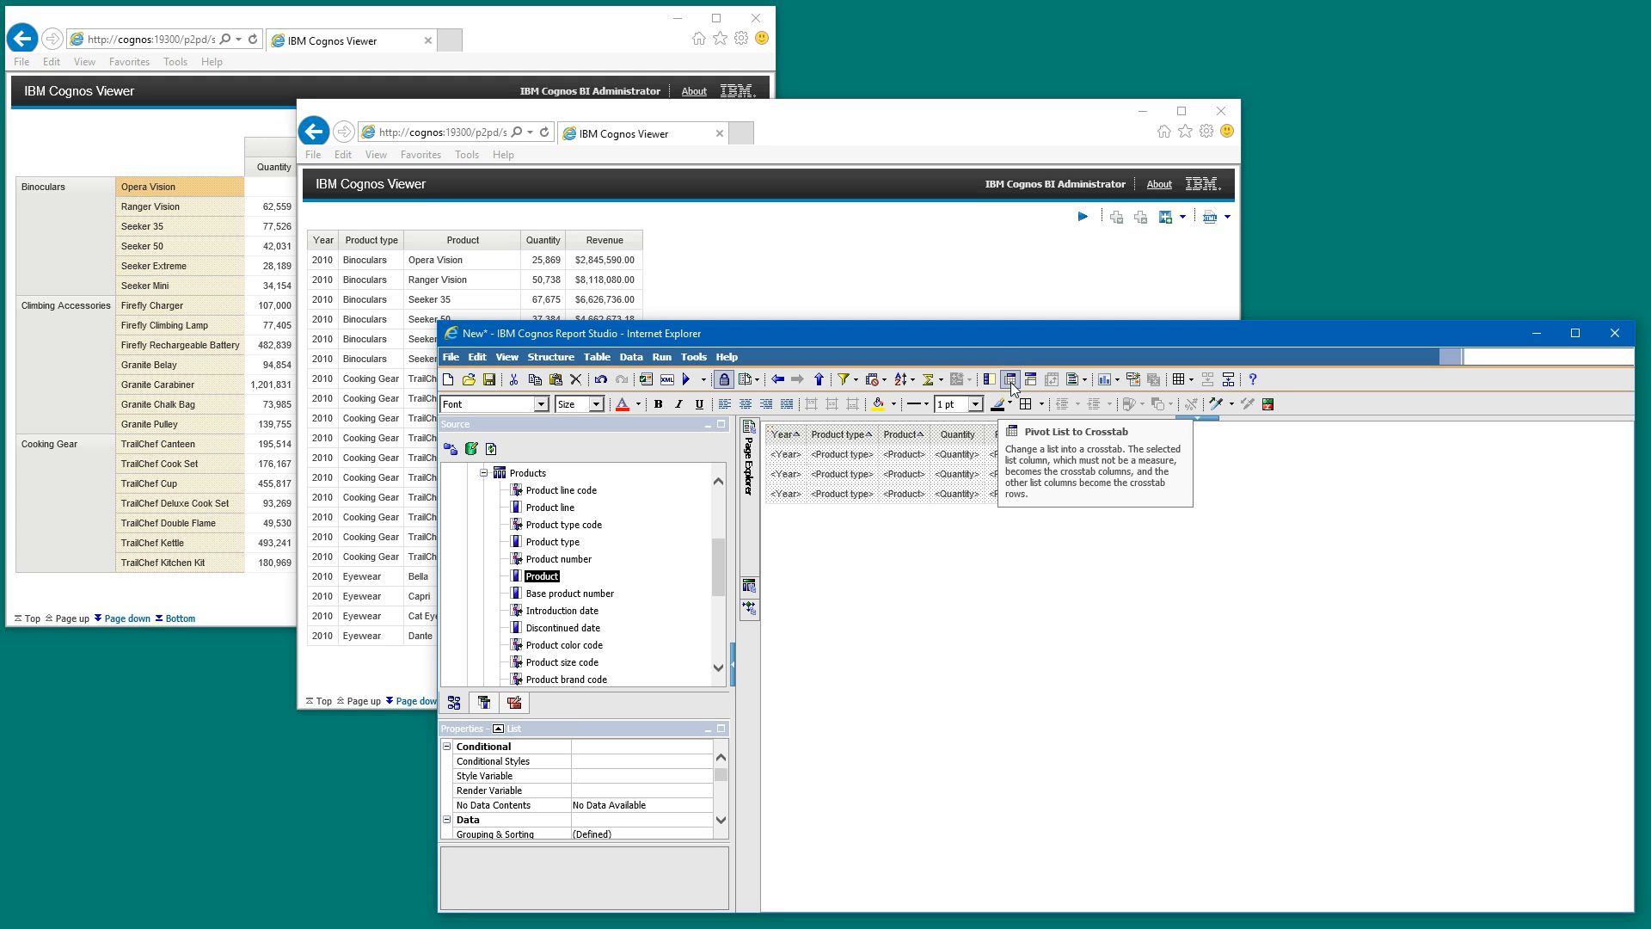
click(514, 703)
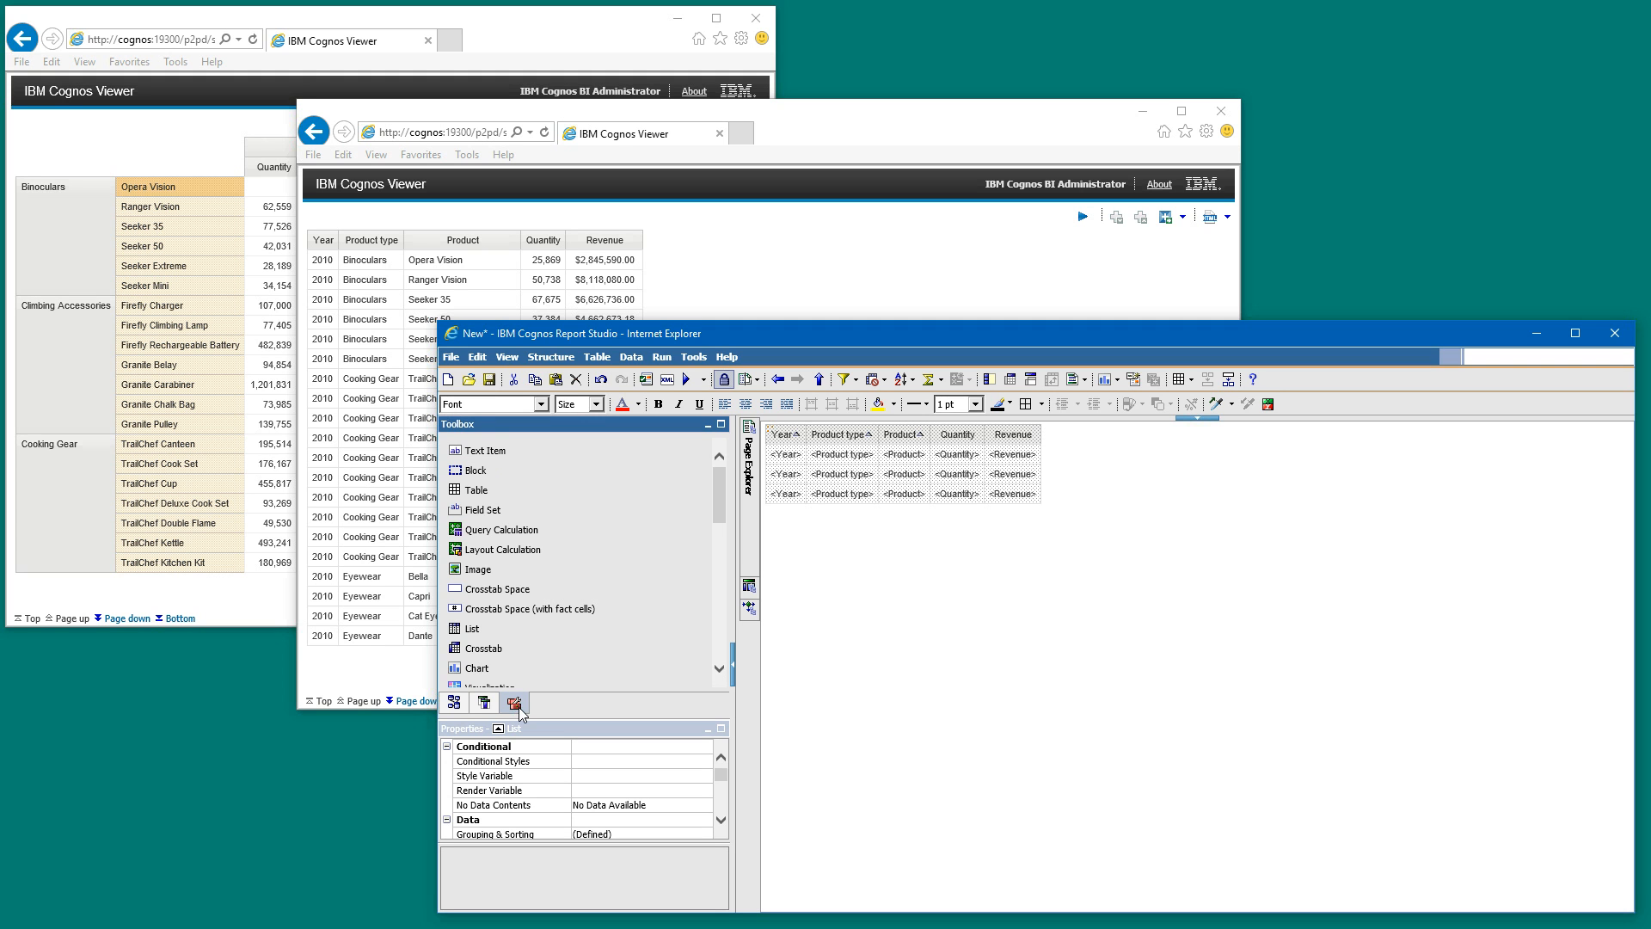
click(479, 649)
drag(479, 656, 792, 638)
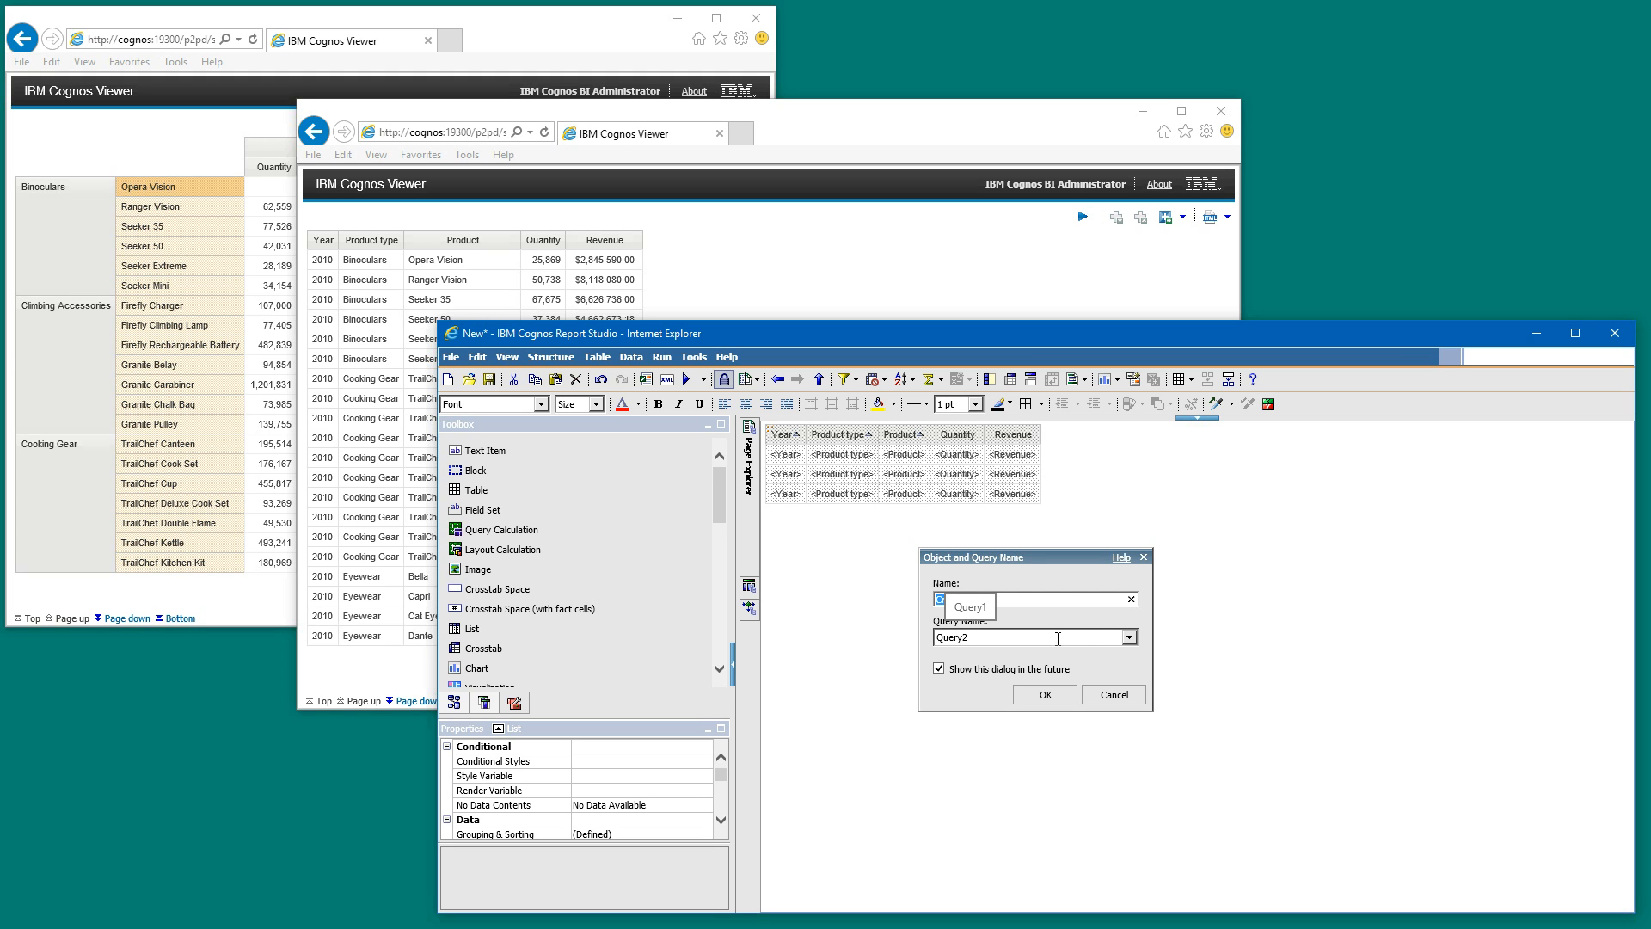
click(1125, 638)
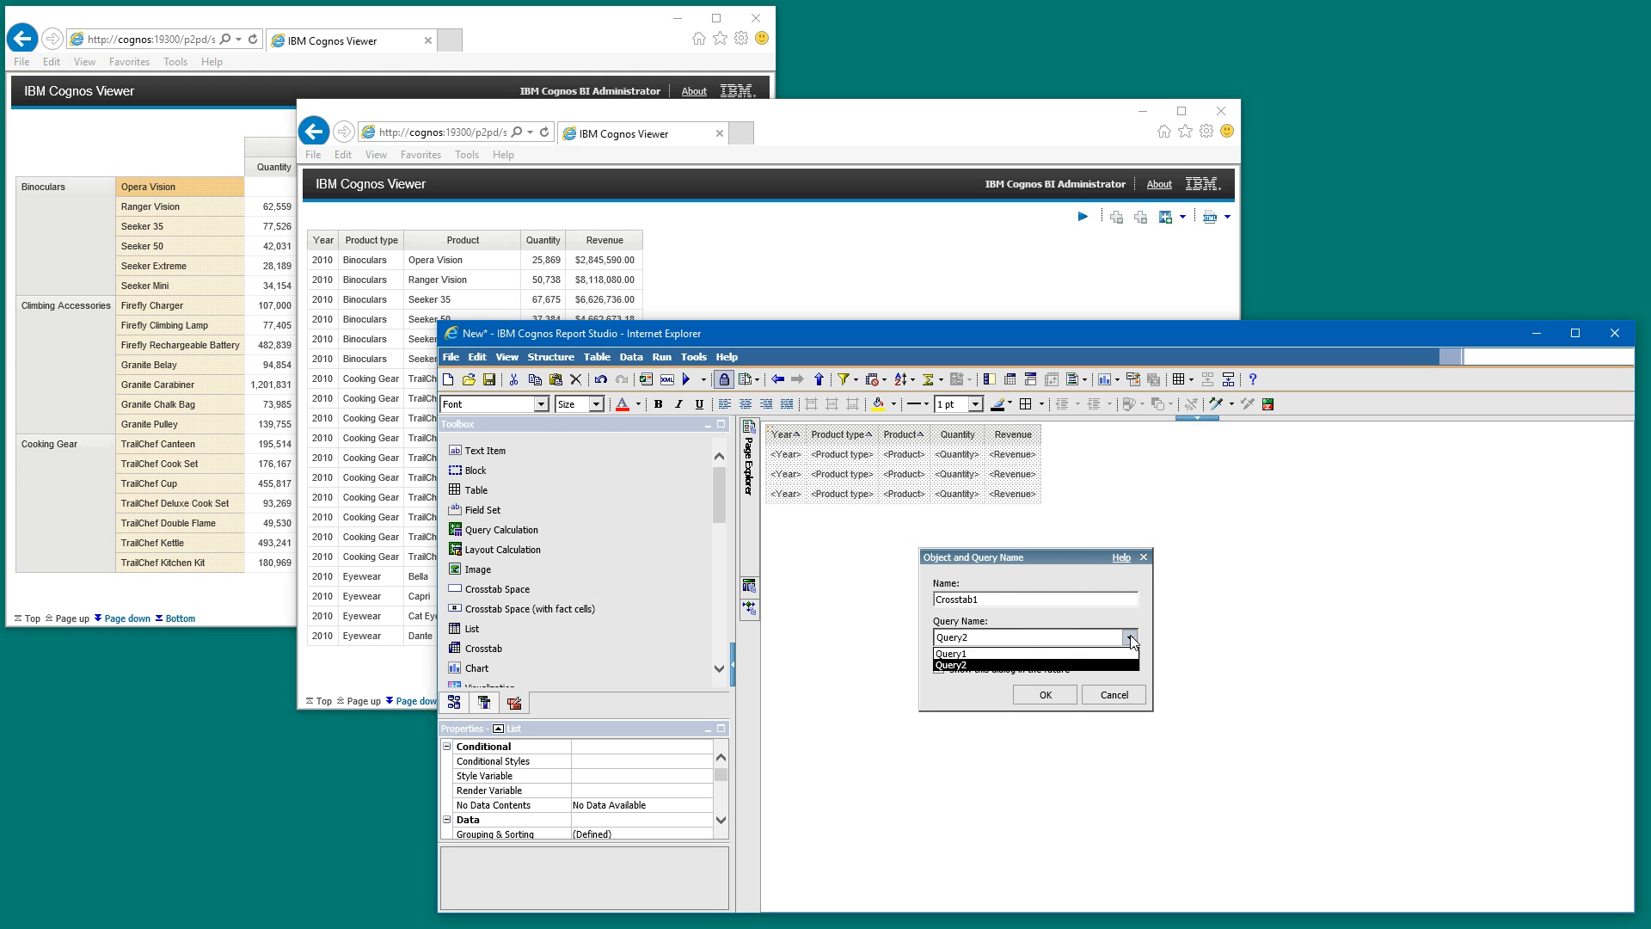
click(965, 656)
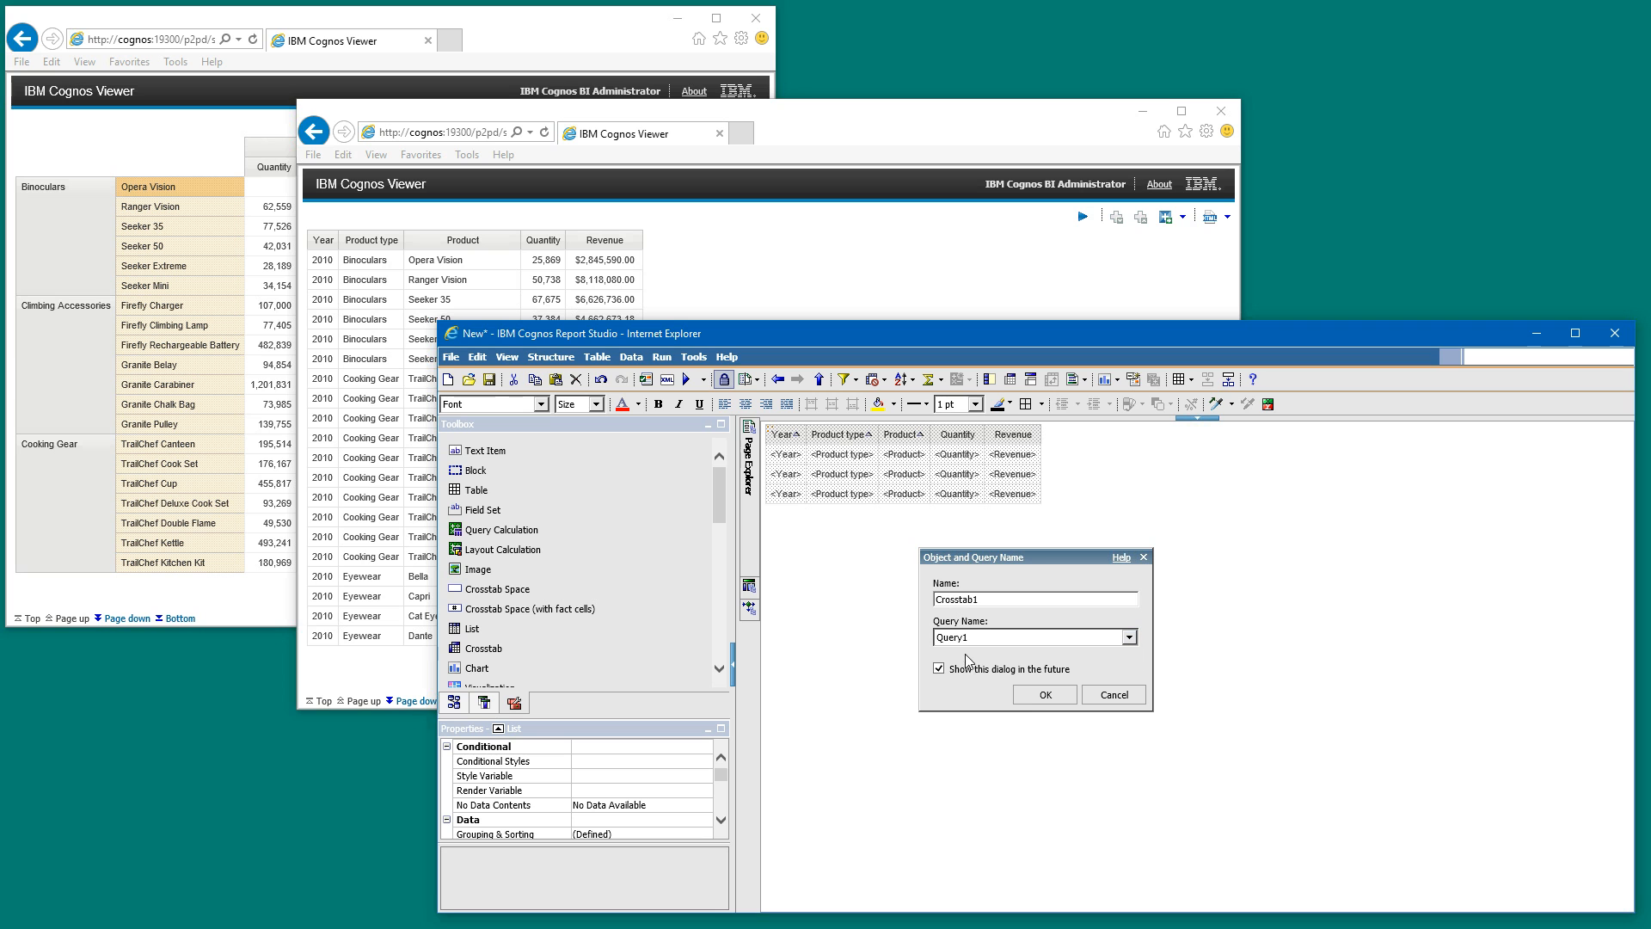
click(1031, 698)
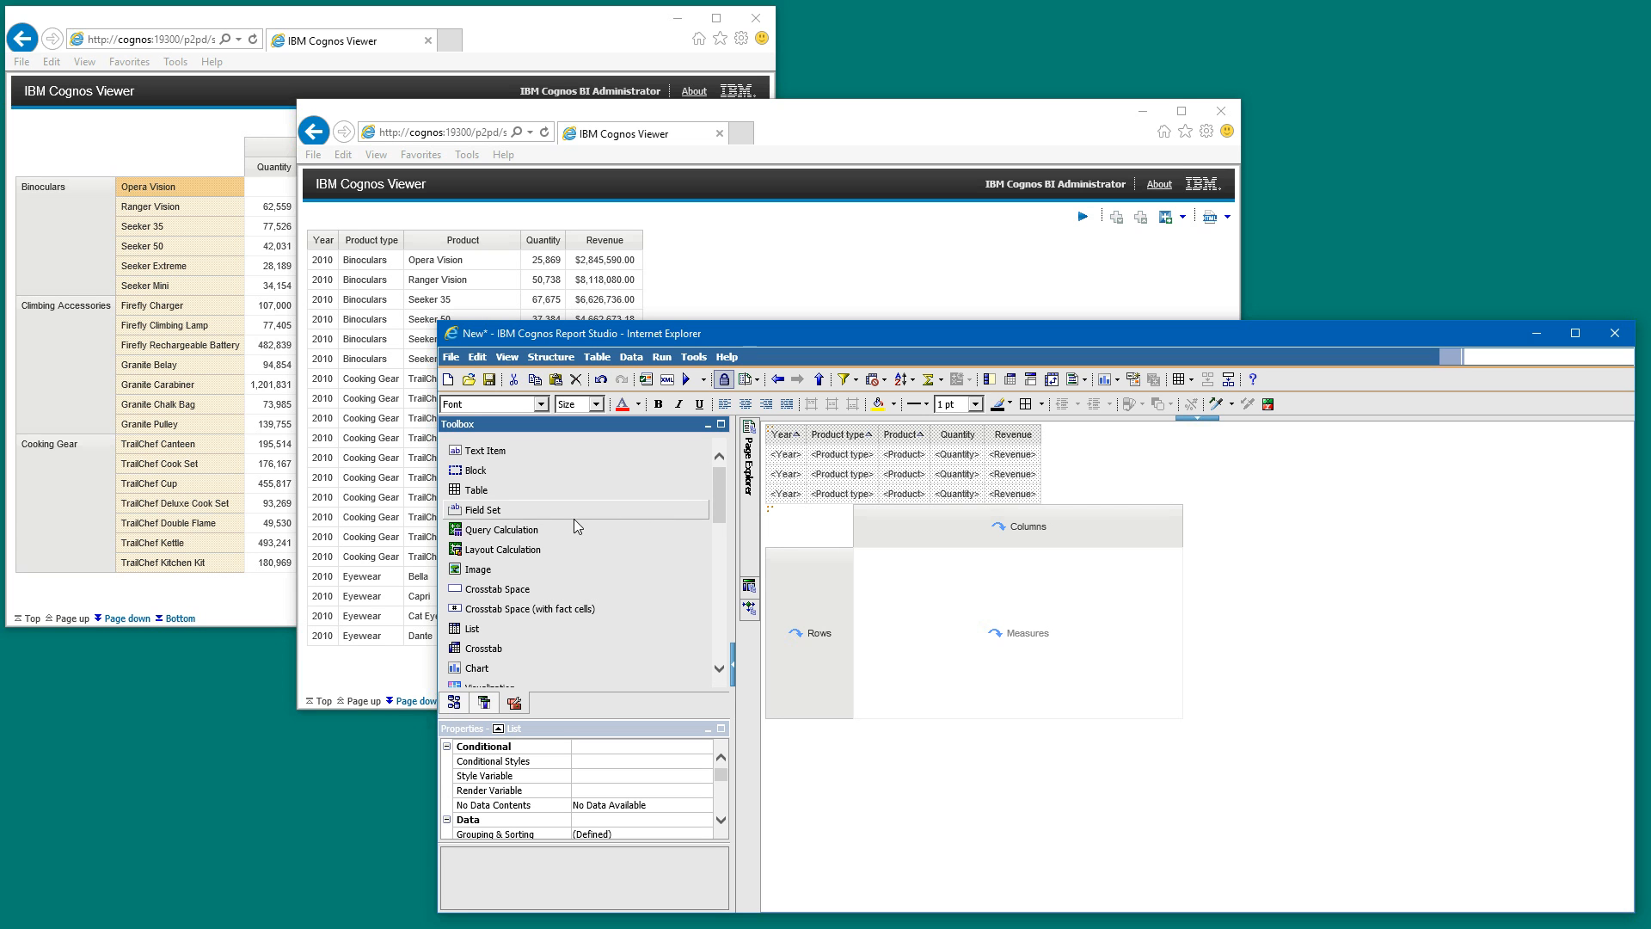
- Insert a table with 3 columns and 1 row below the crosstab, with Maximize width turned off
drag(497, 493, 1288, 693)
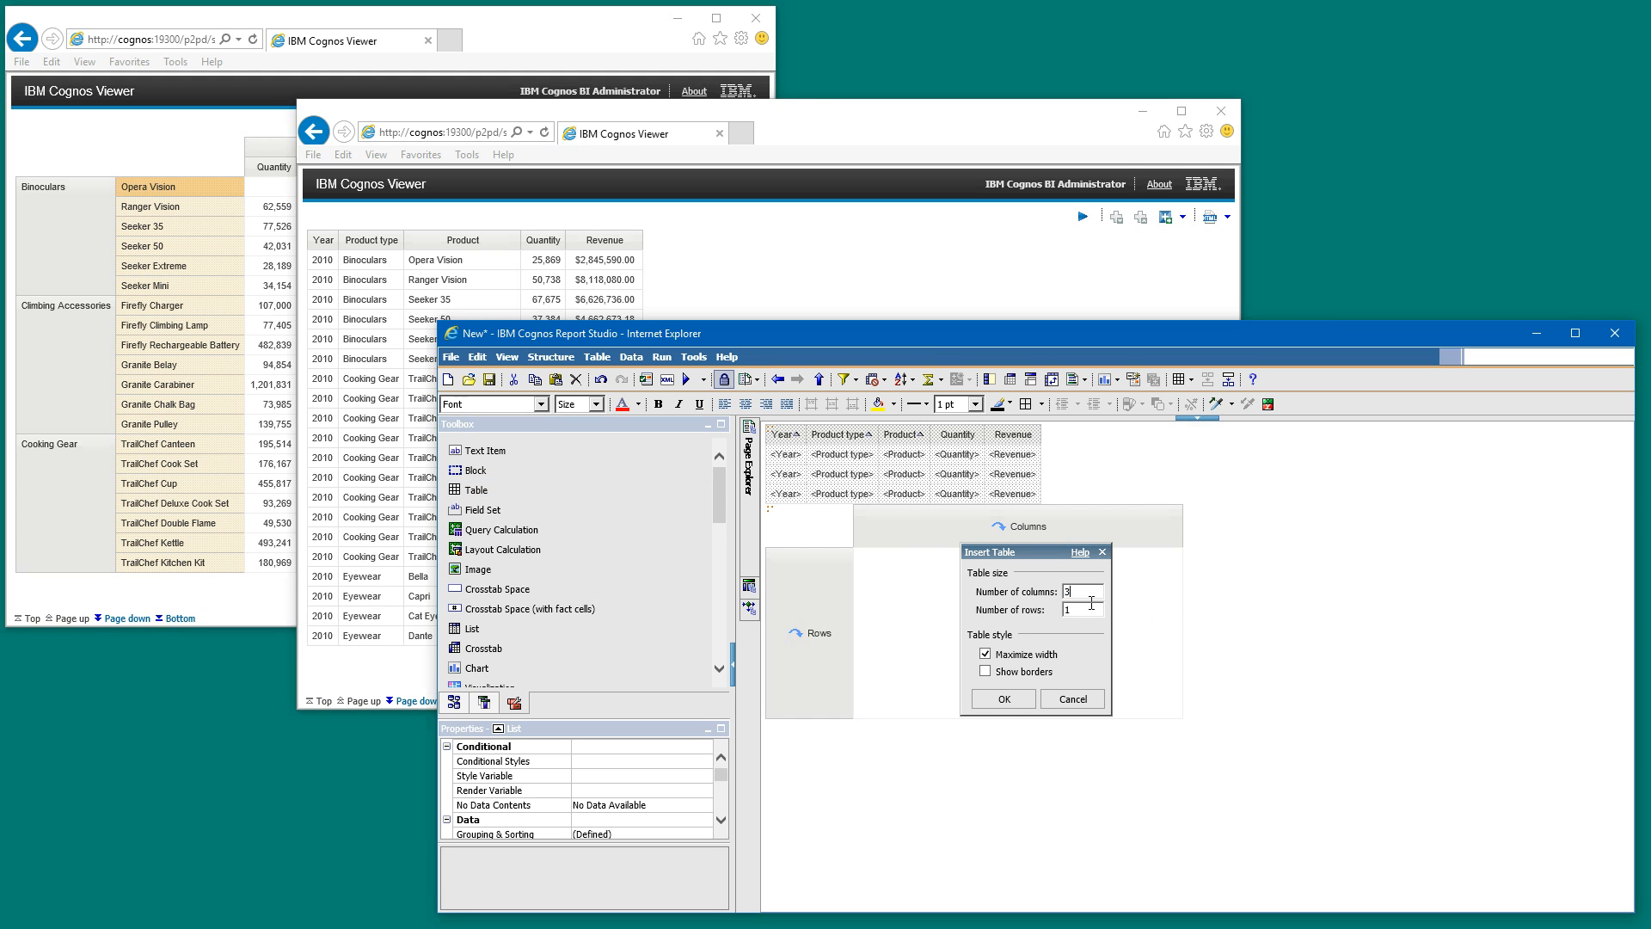
click(986, 655)
click(993, 703)
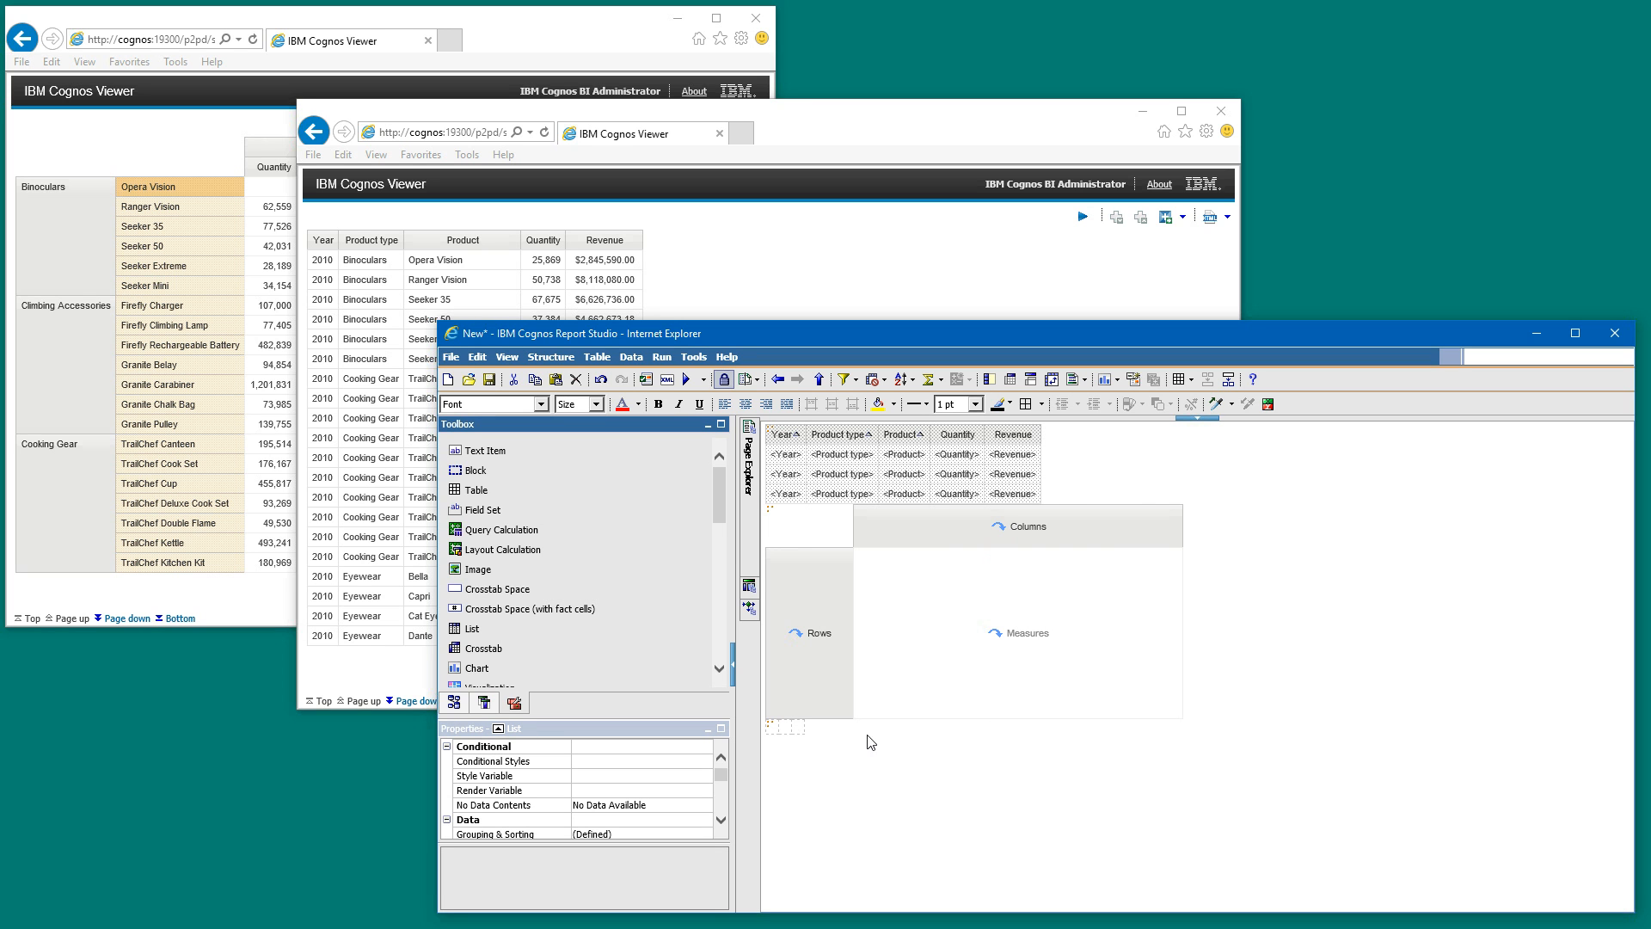
- Move the crosstab into the table's third cell and the list into its first cell
click(773, 517)
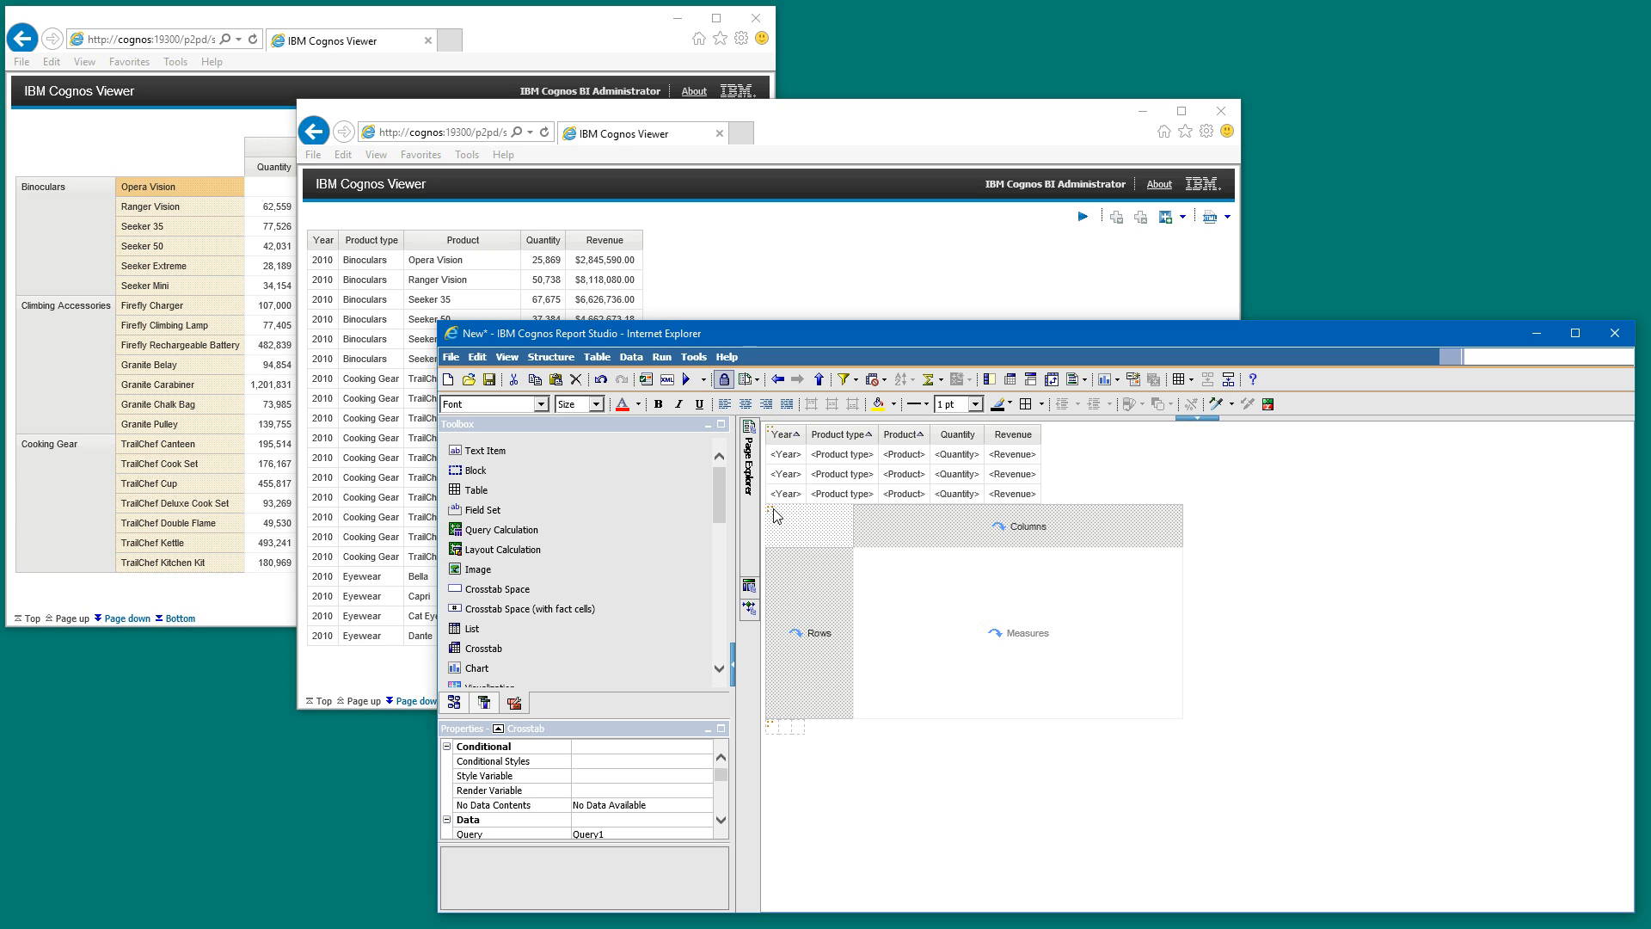
click(799, 726)
drag(801, 732, 800, 733)
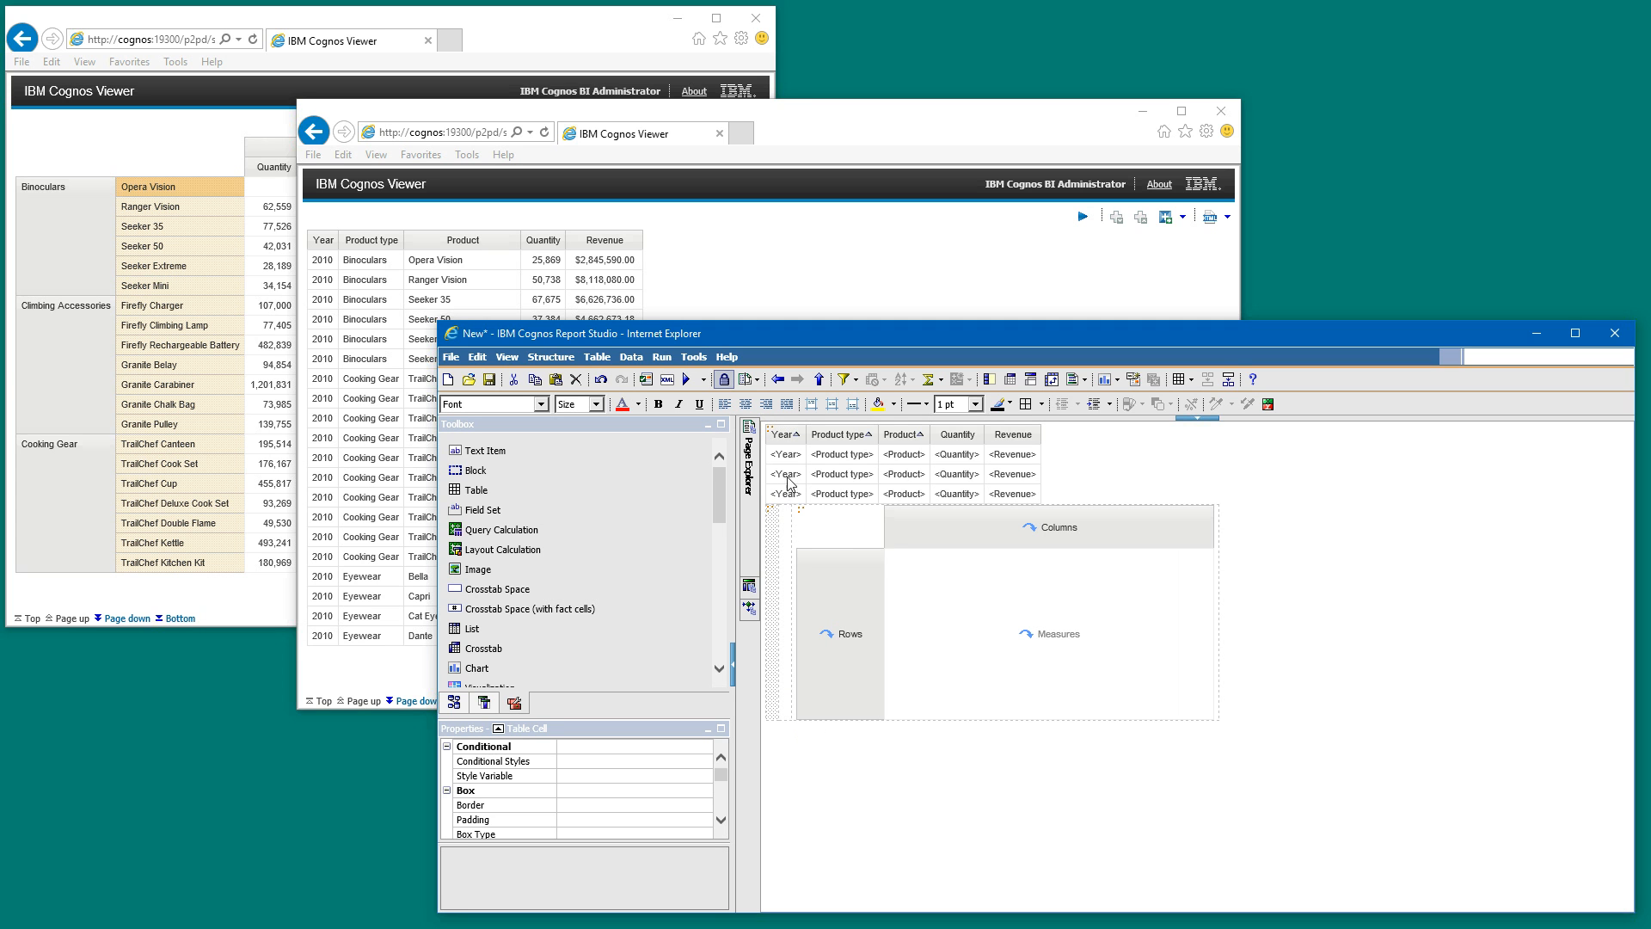
click(773, 435)
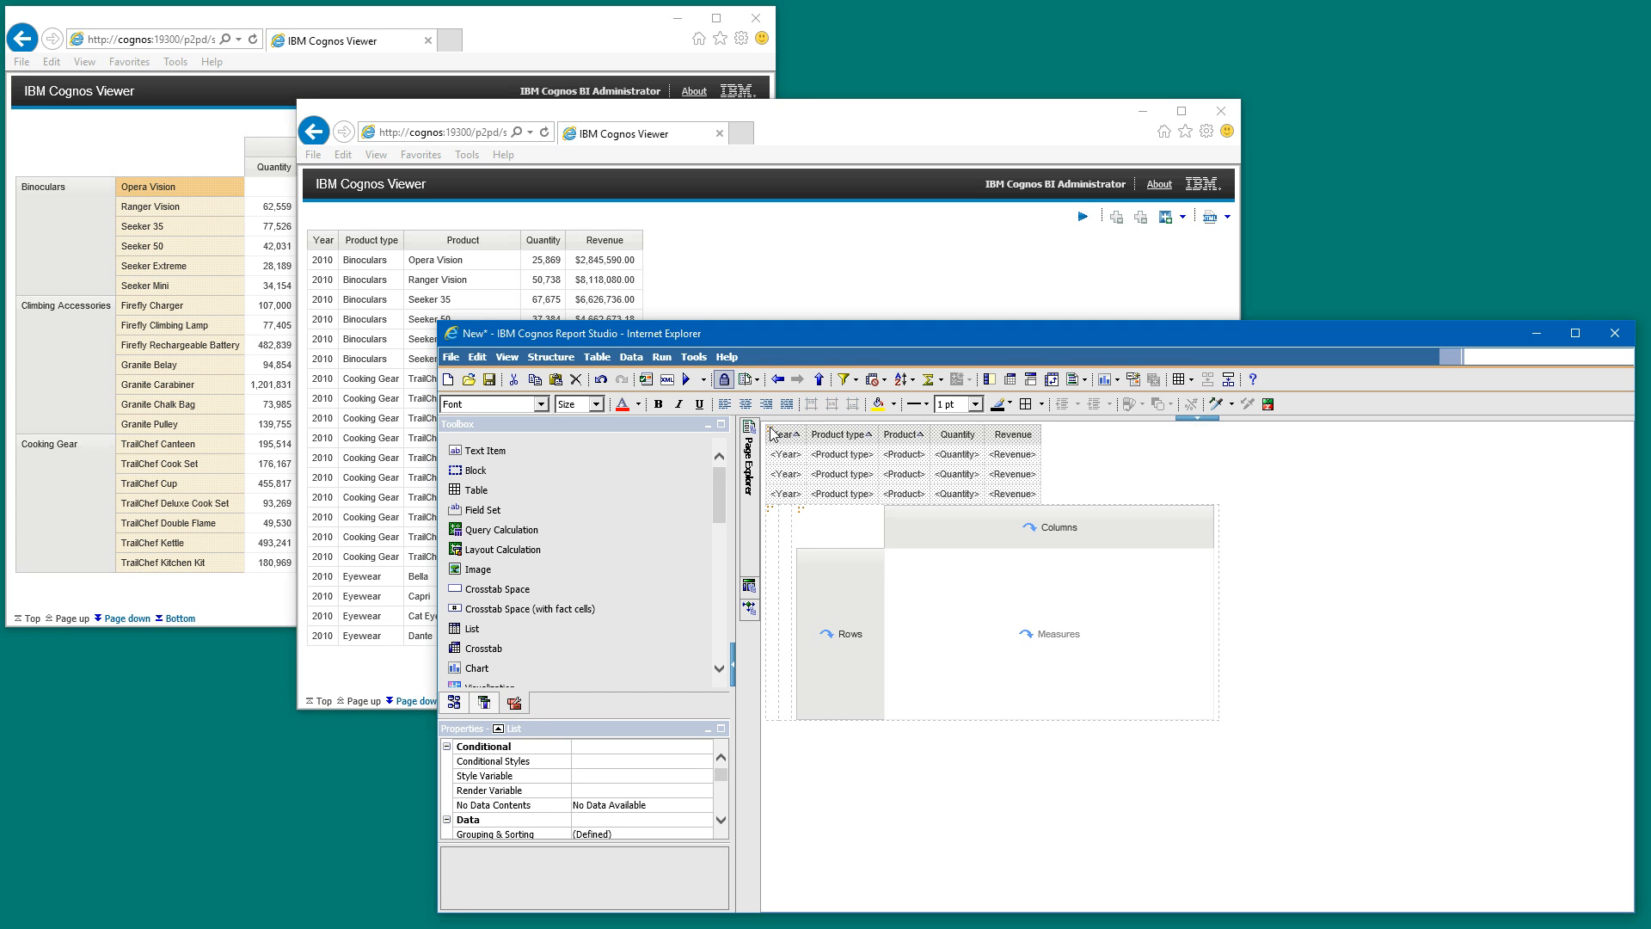
drag(773, 435, 772, 534)
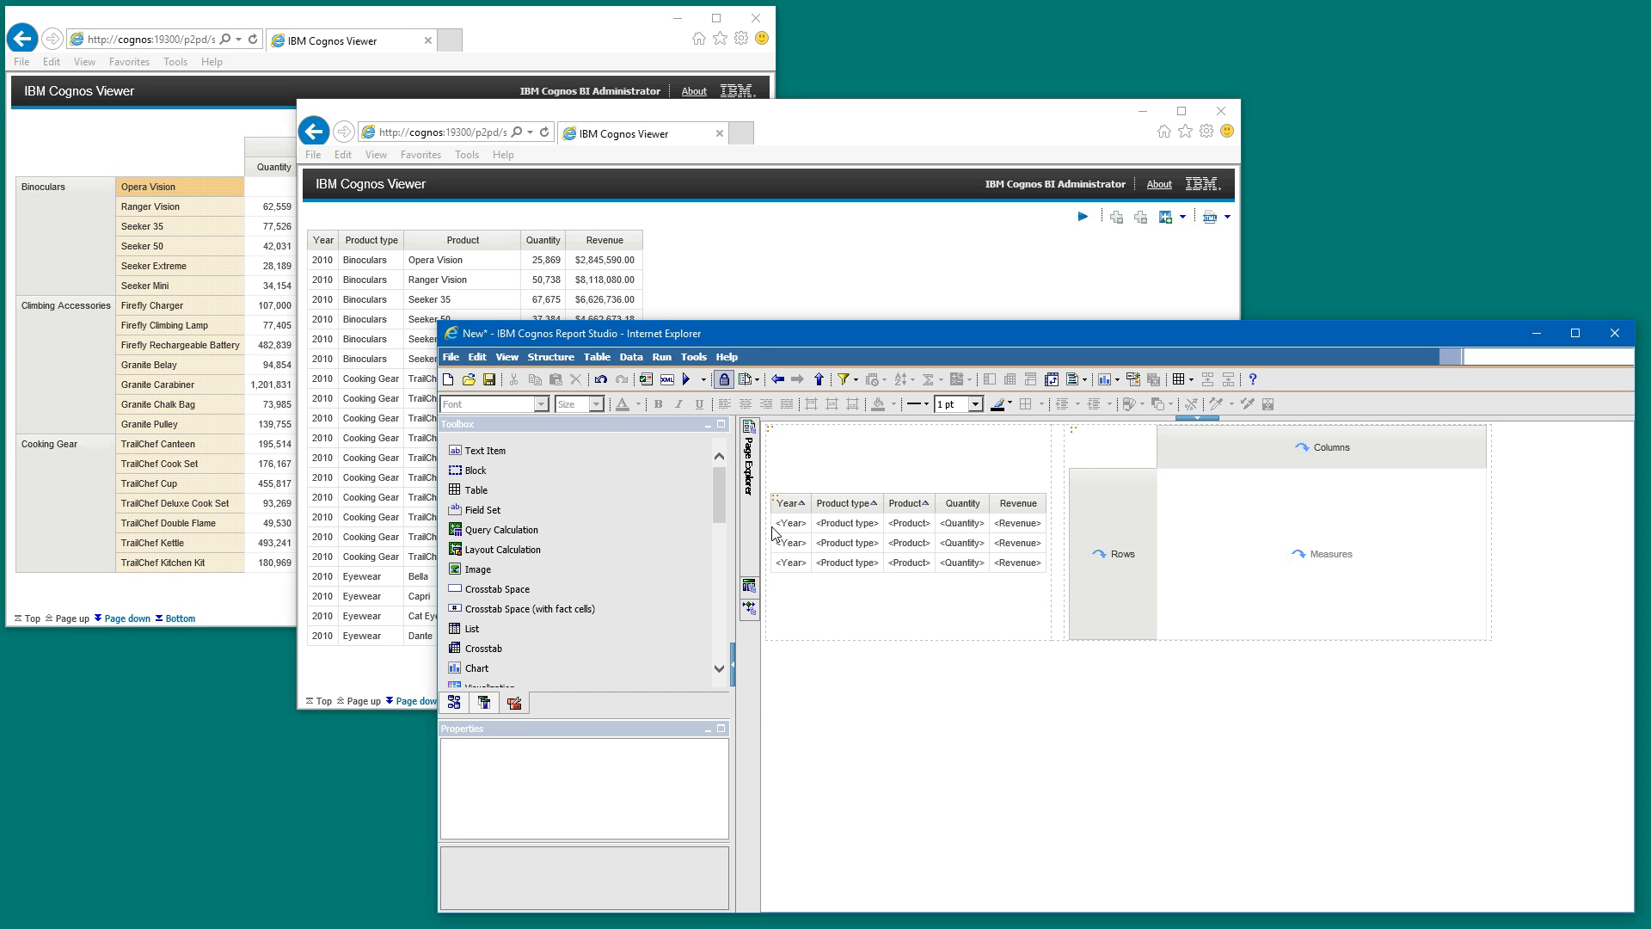
- Vertically align the contents of the table cells holding the list and the crosstab to the top
click(1013, 462)
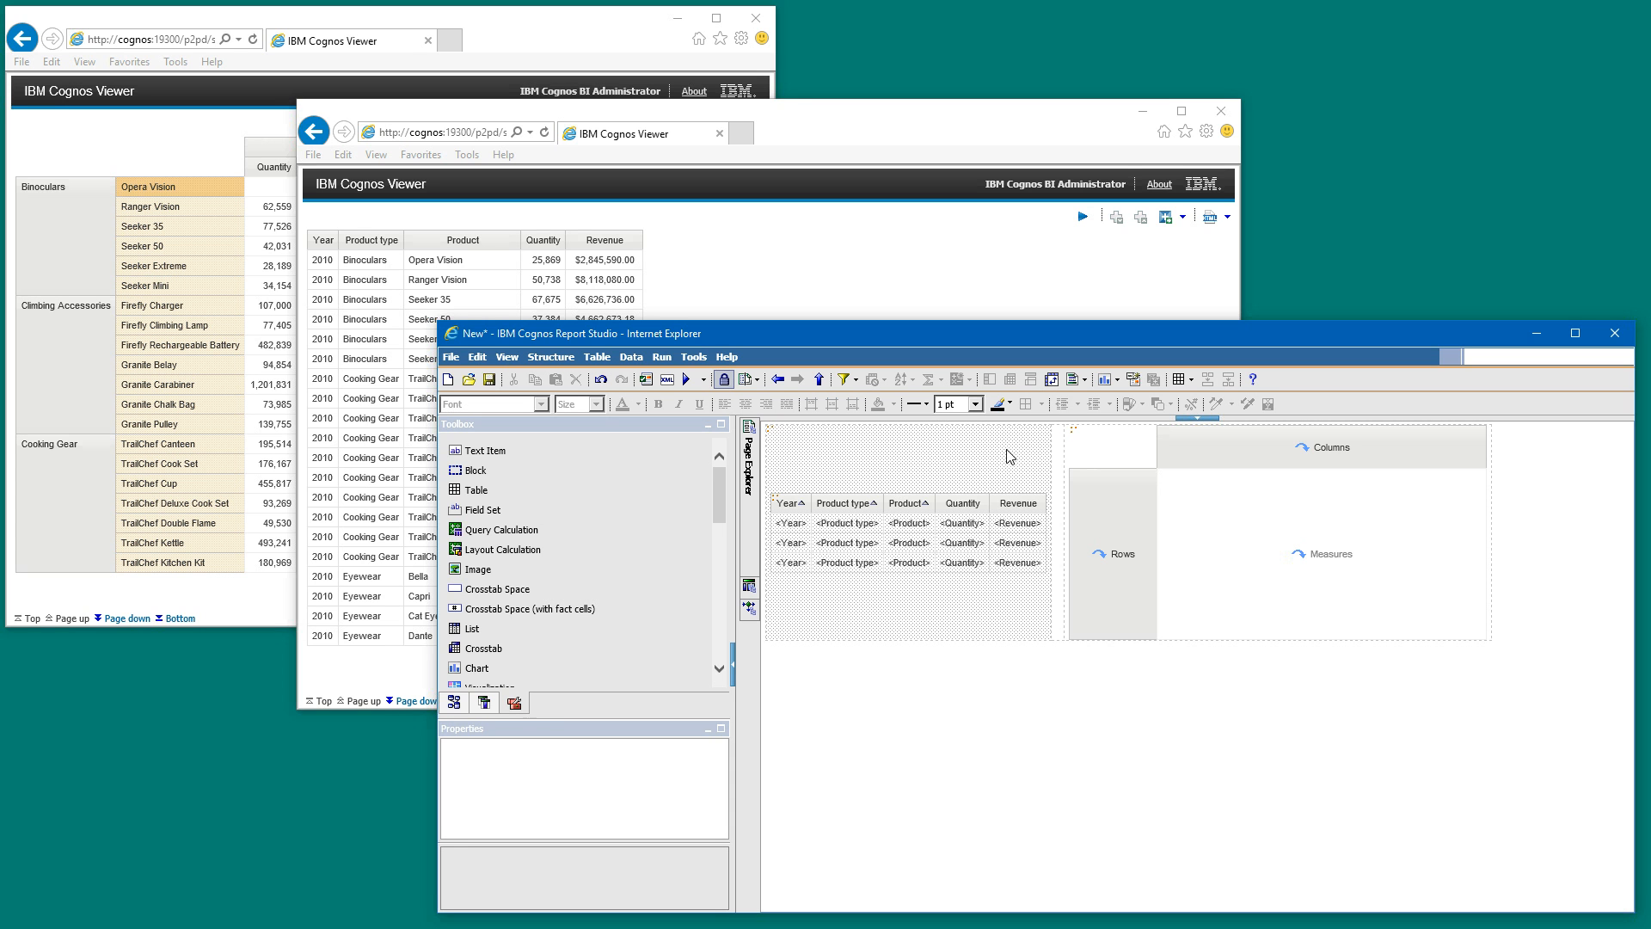
click(1070, 452)
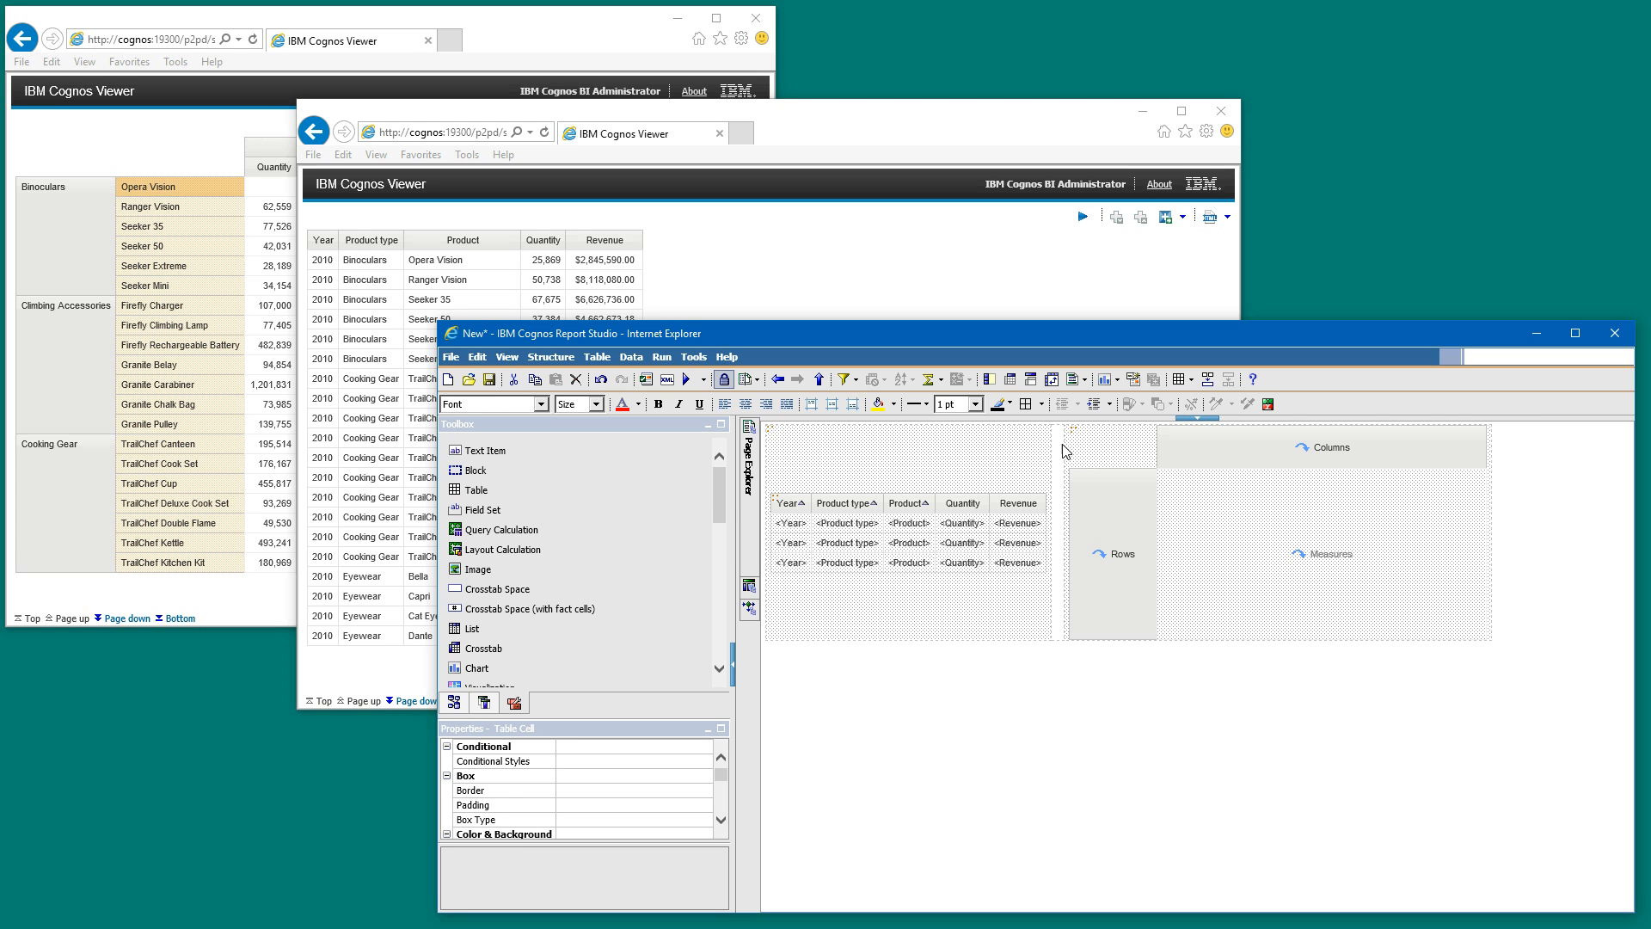
click(816, 411)
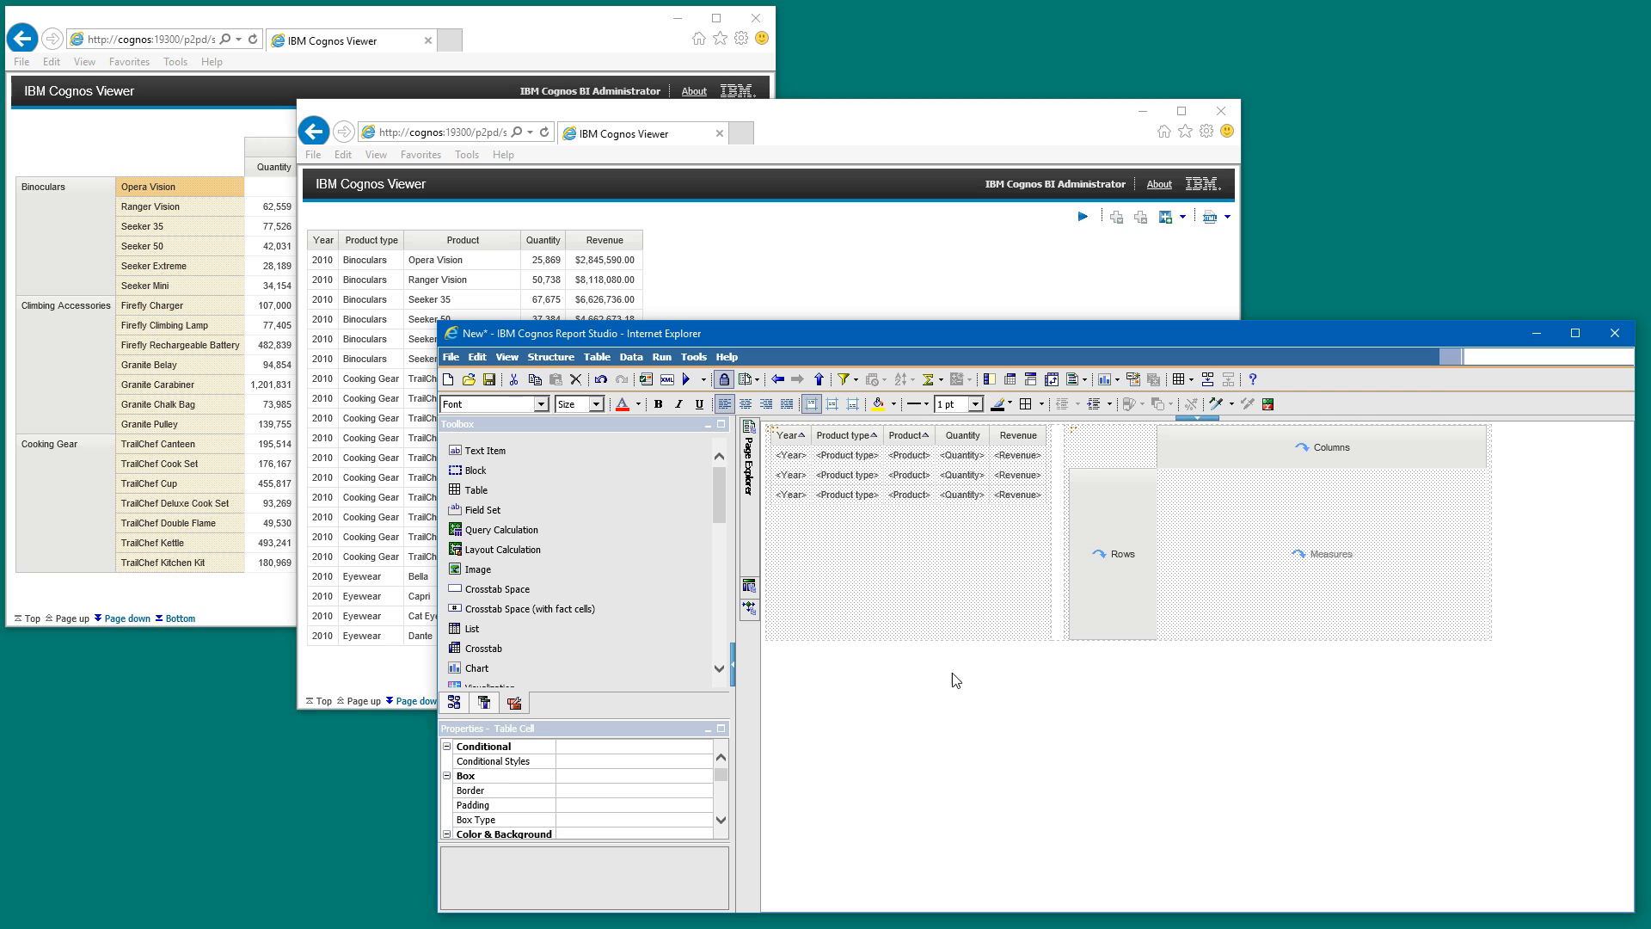
click(956, 715)
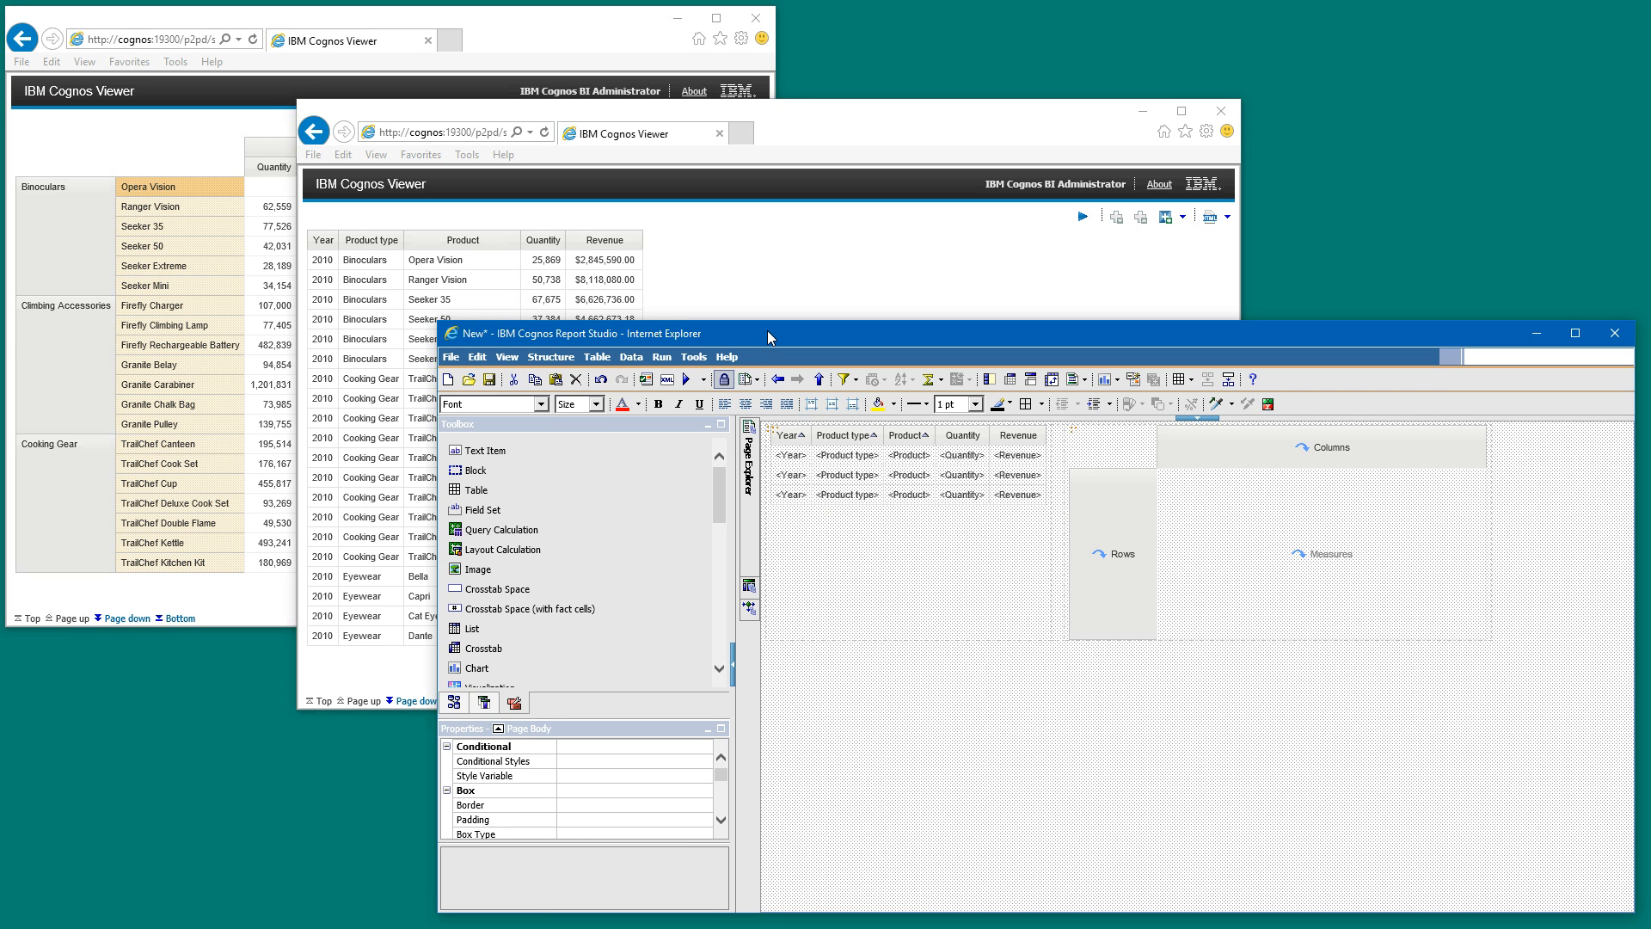
- Run the report, examine the output beside the list, and return to Report Studio
click(686, 379)
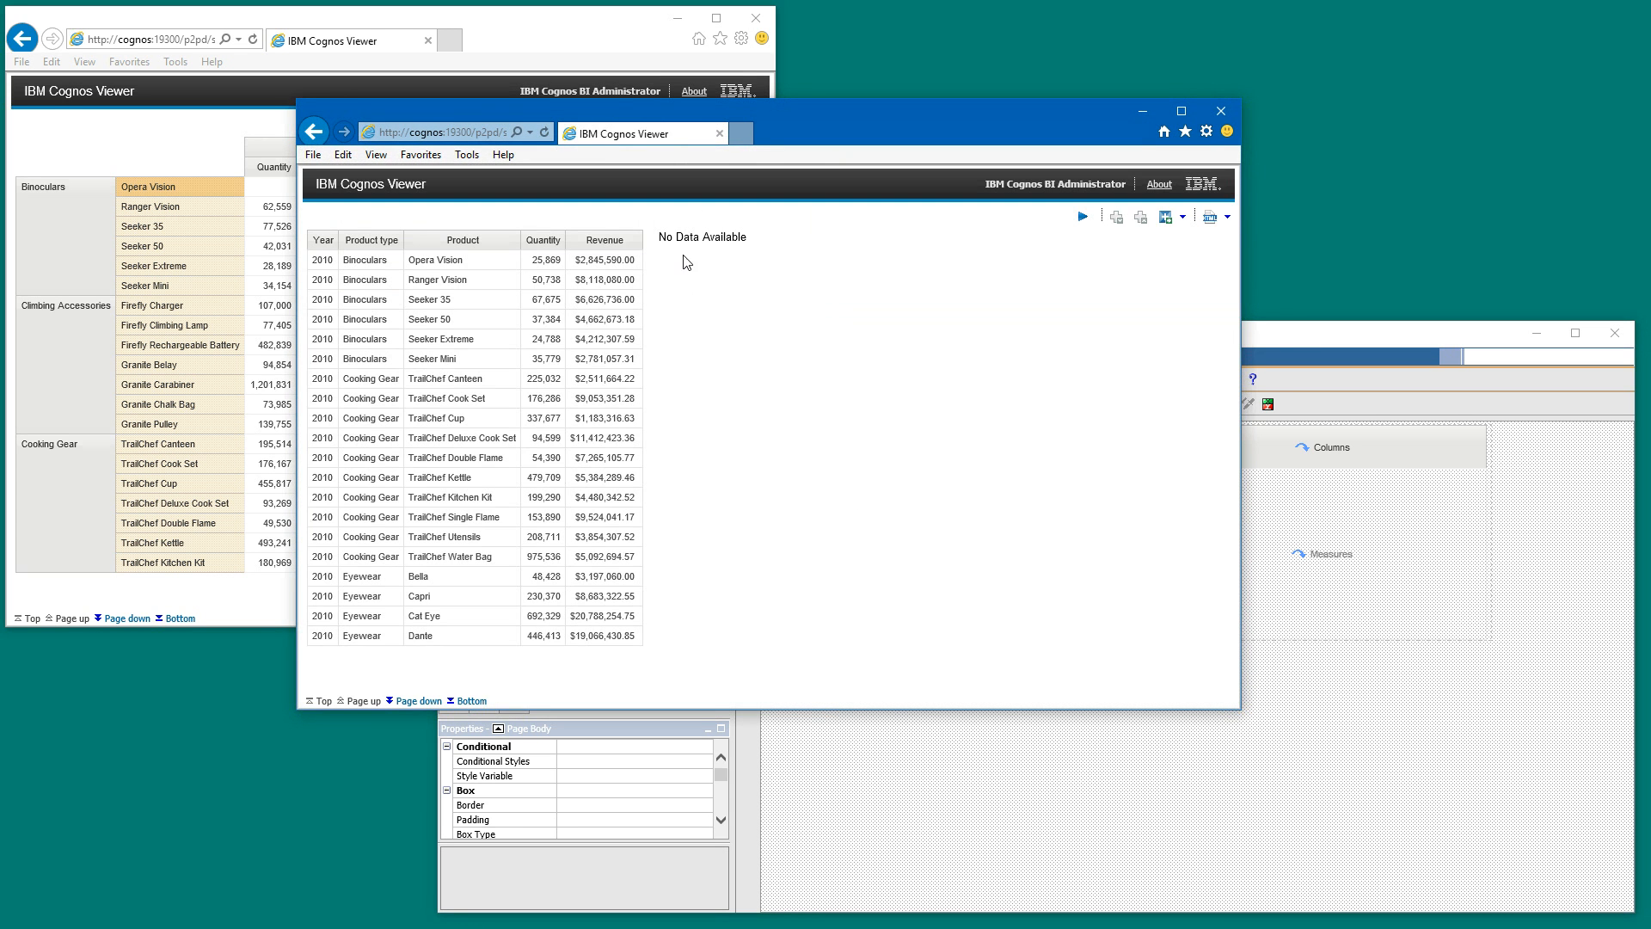
triple_click(671, 238)
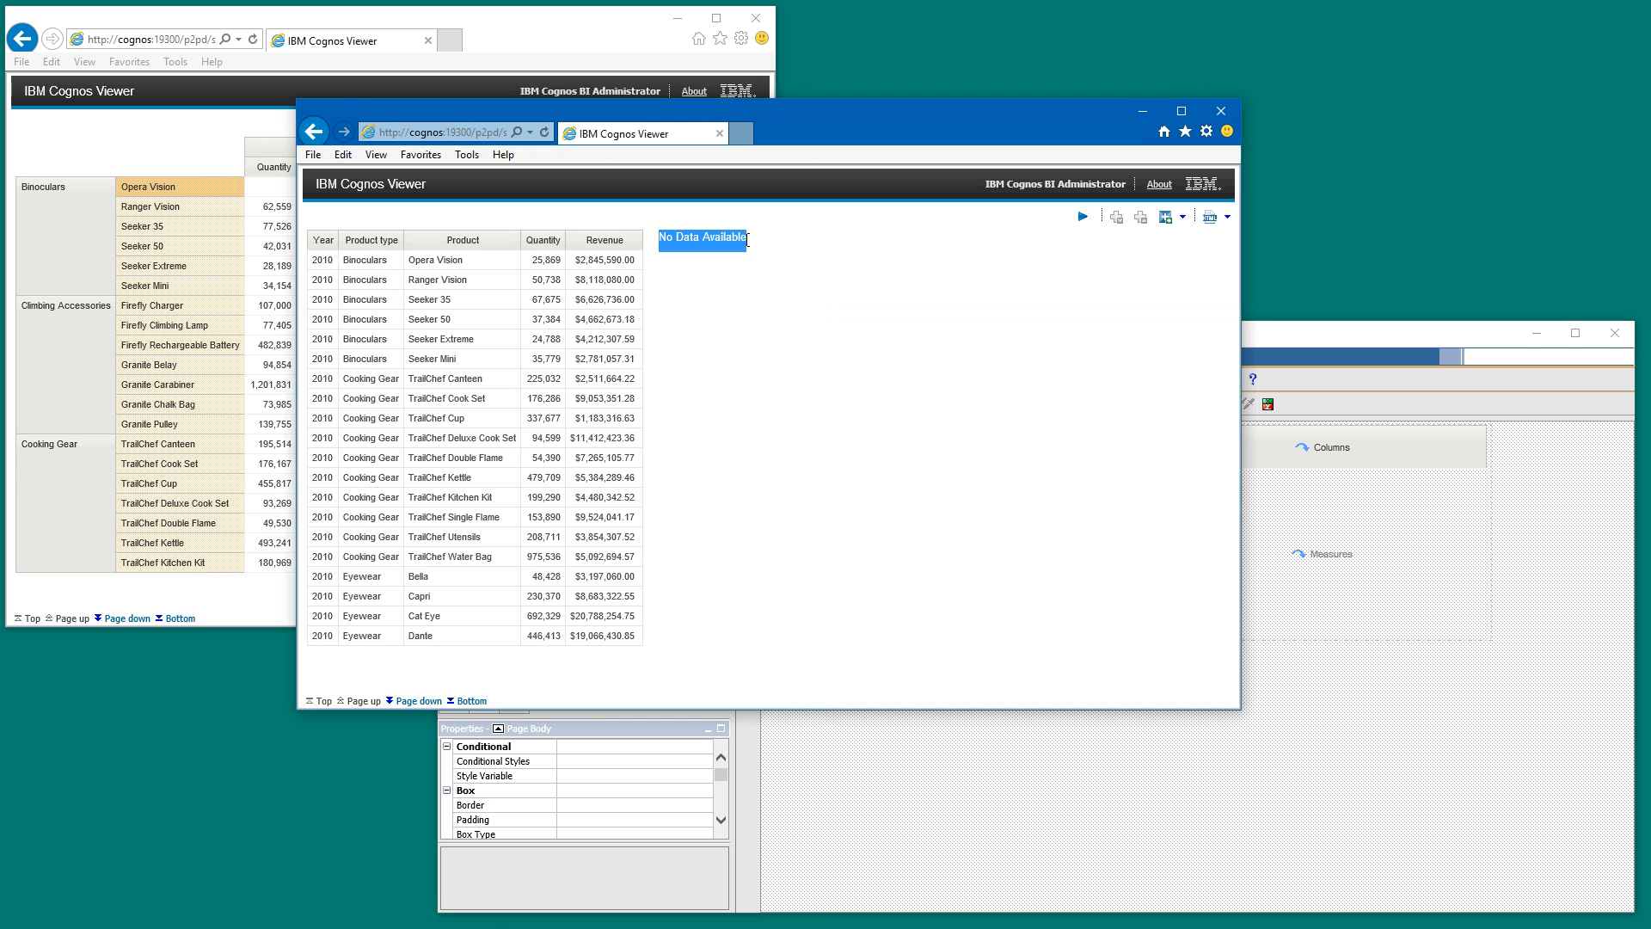
click(1287, 344)
- Add the Year data item from Query1 to the crosstab's columns
click(1199, 454)
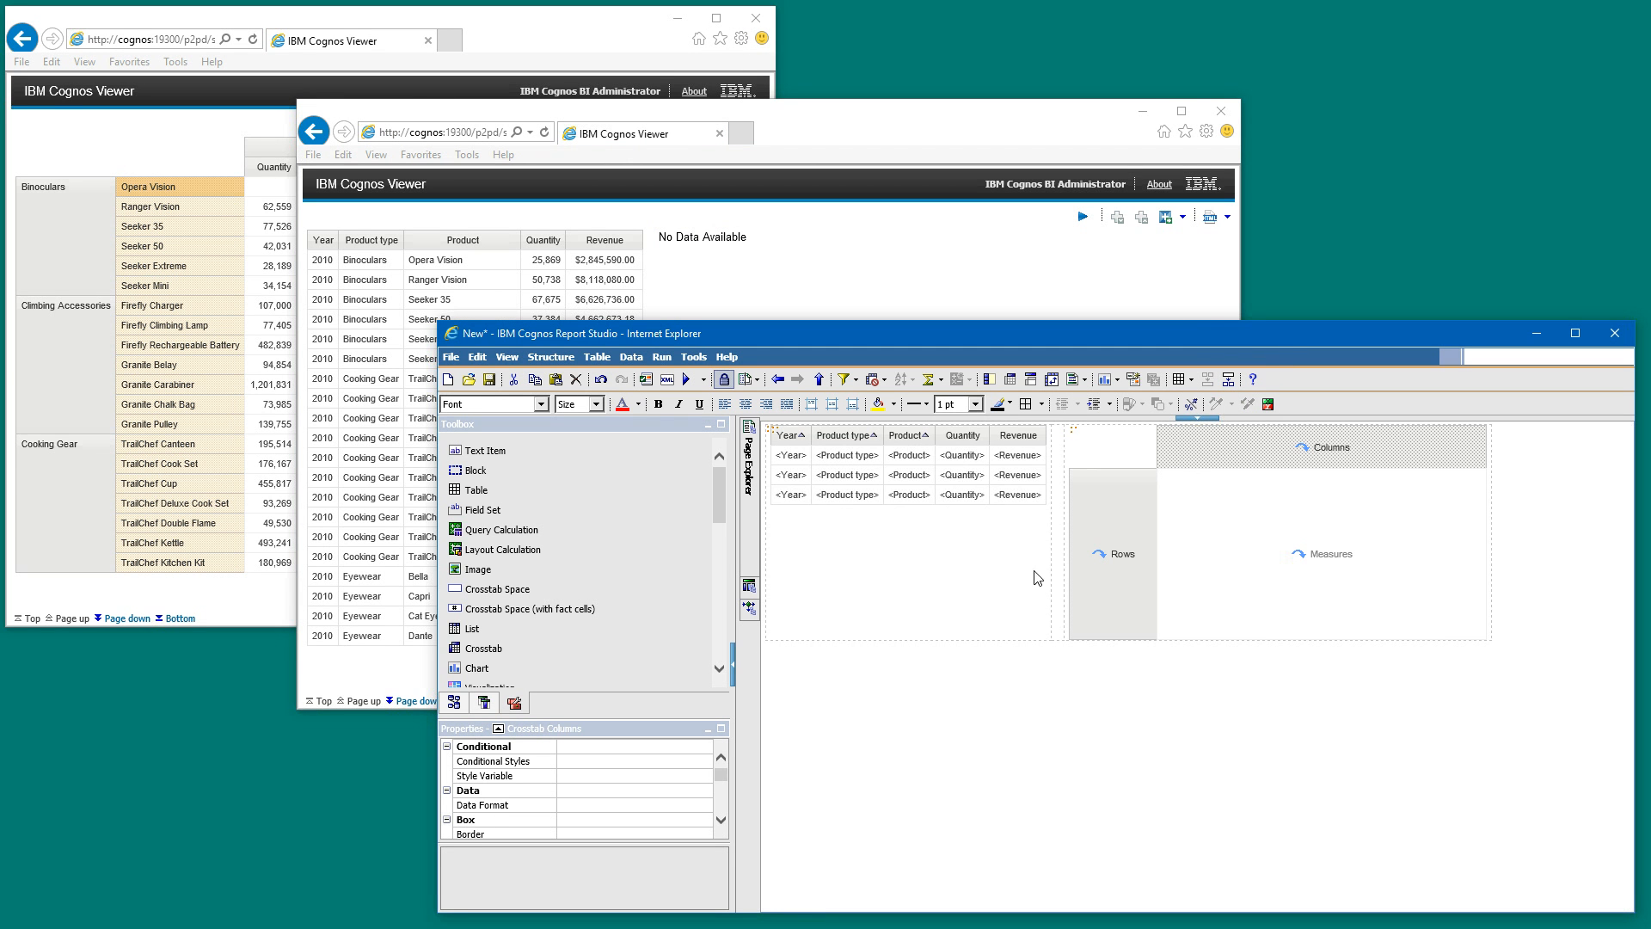
click(486, 704)
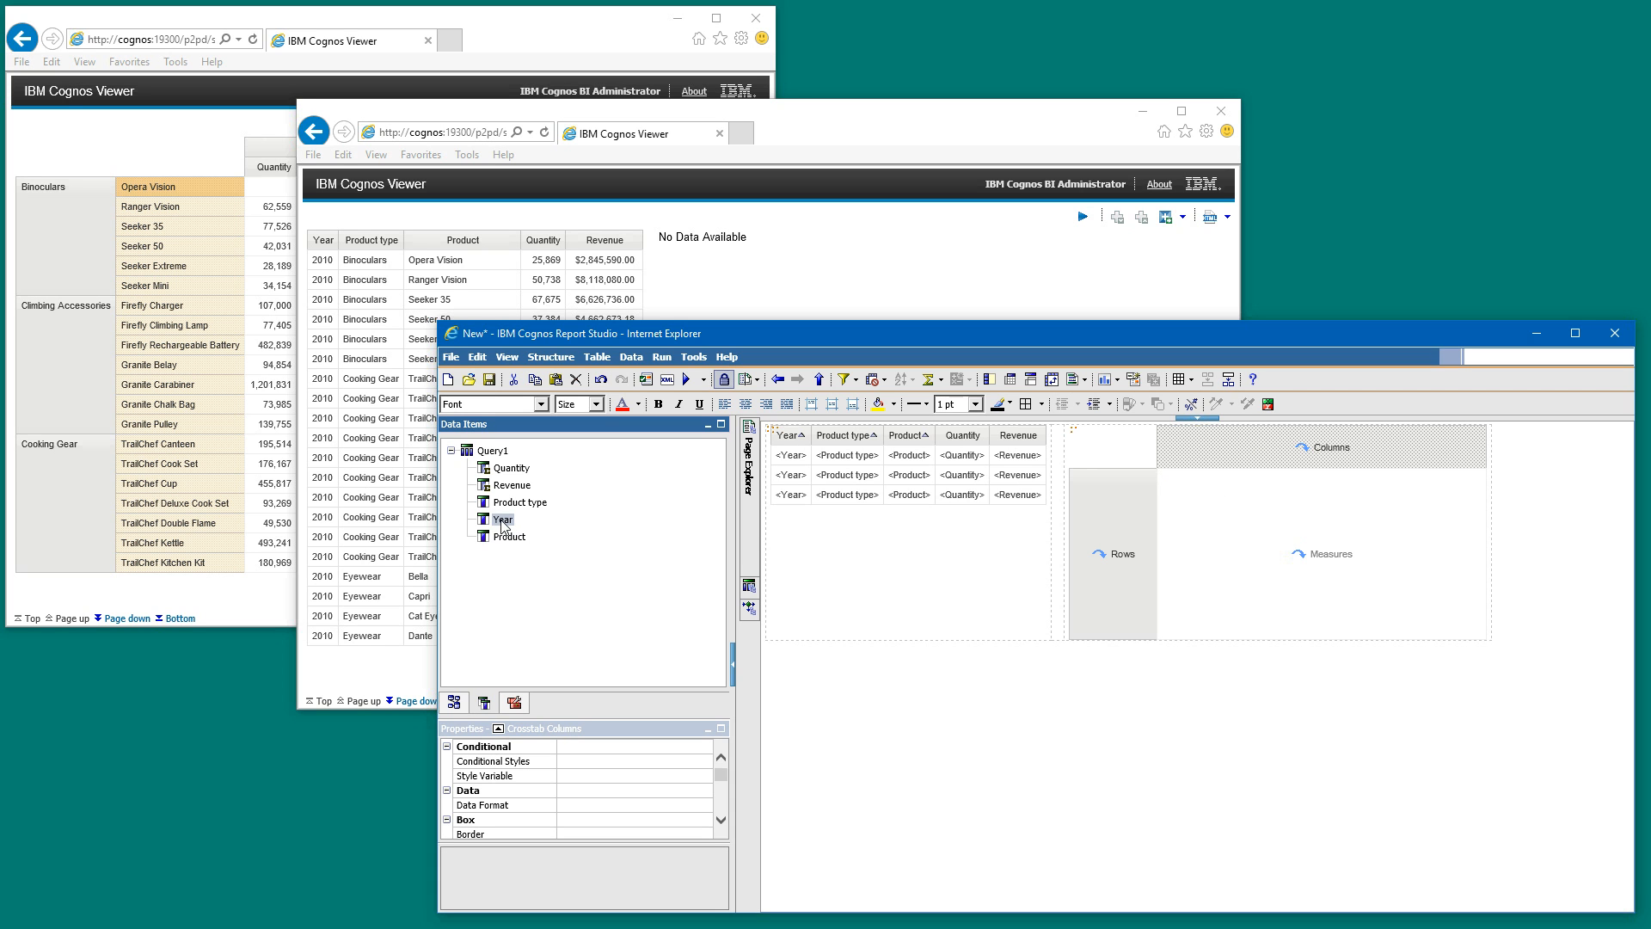
drag(504, 525, 1227, 460)
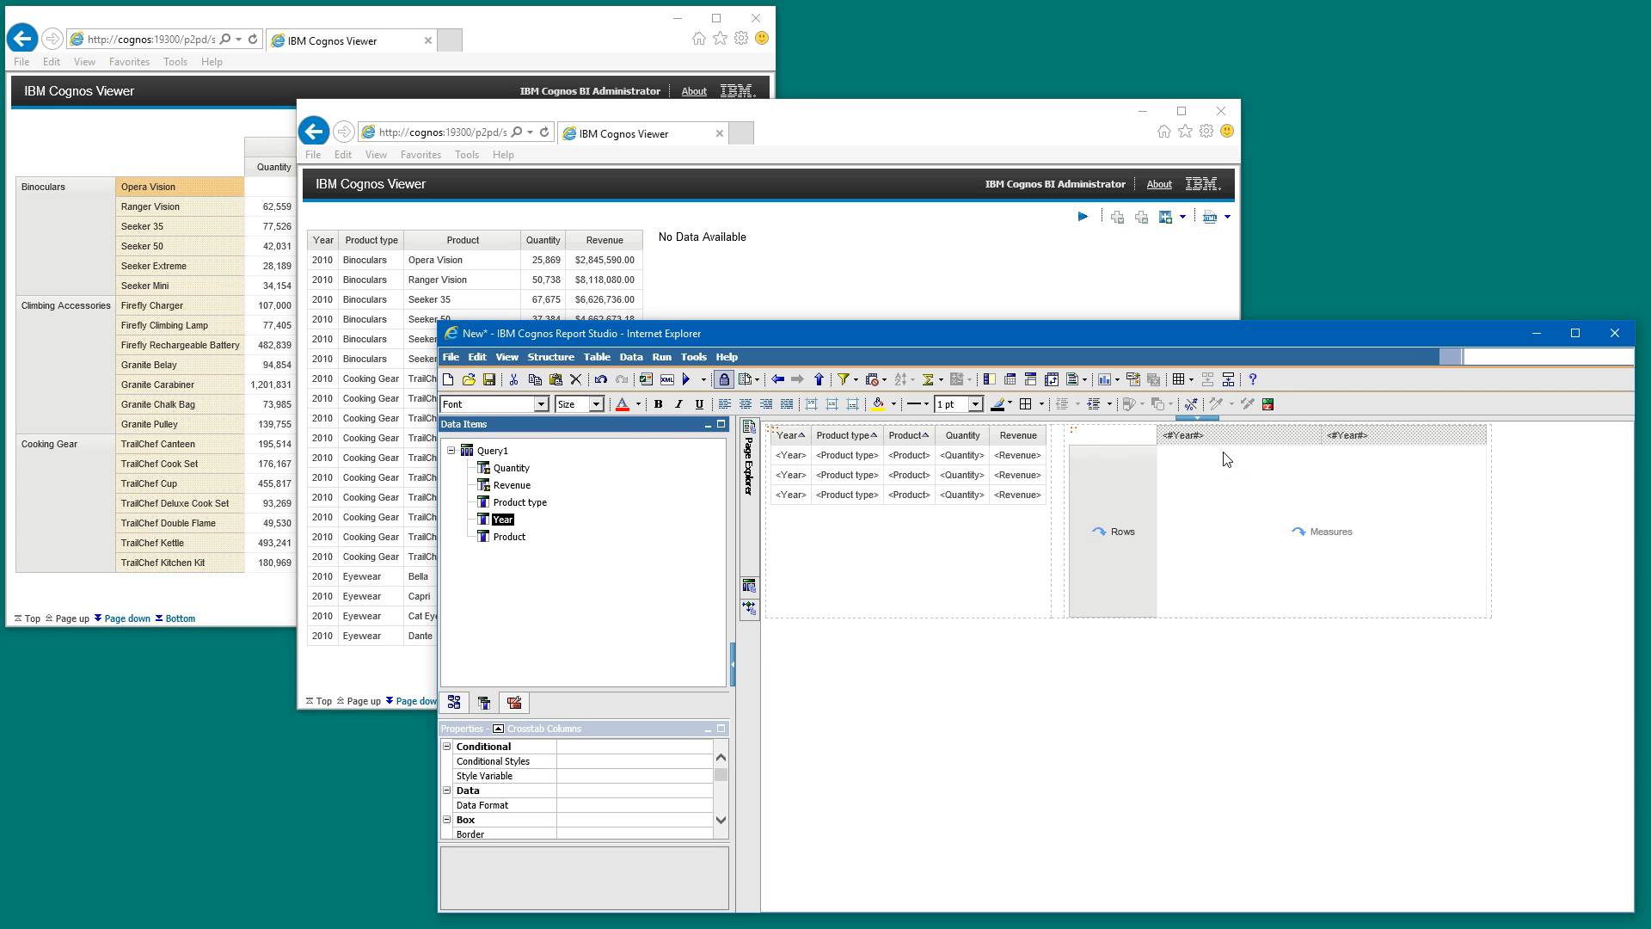
- Using the reference report's layout as a guide, add Product type from Query1 to the crosstab's rows and run the report
click(408, 28)
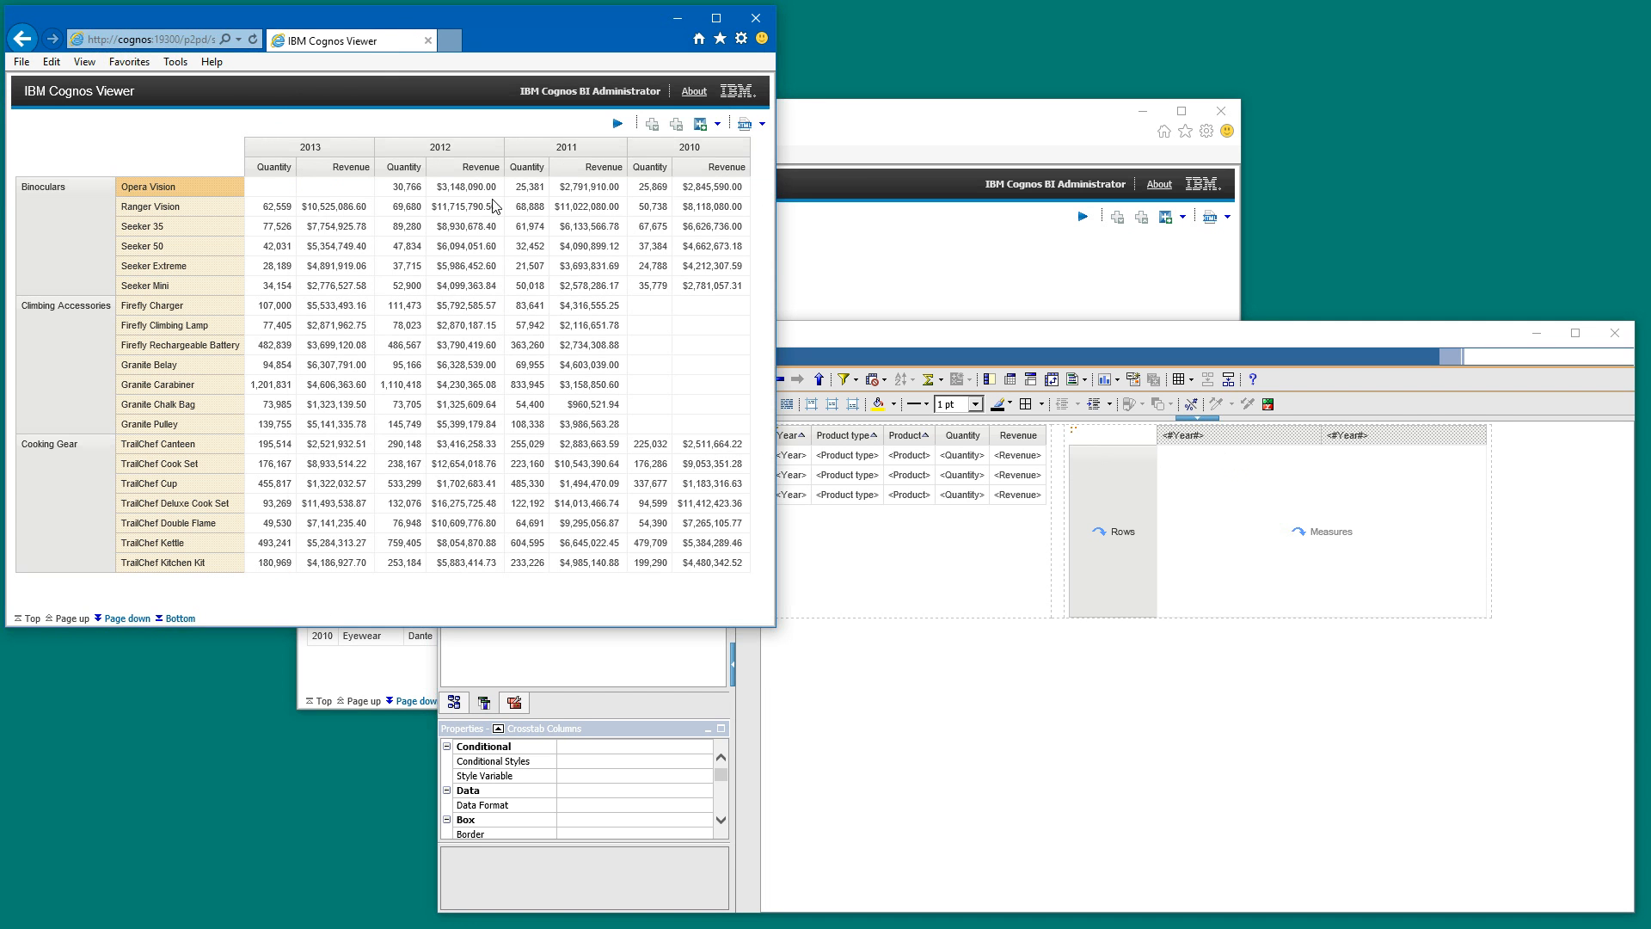
click(865, 344)
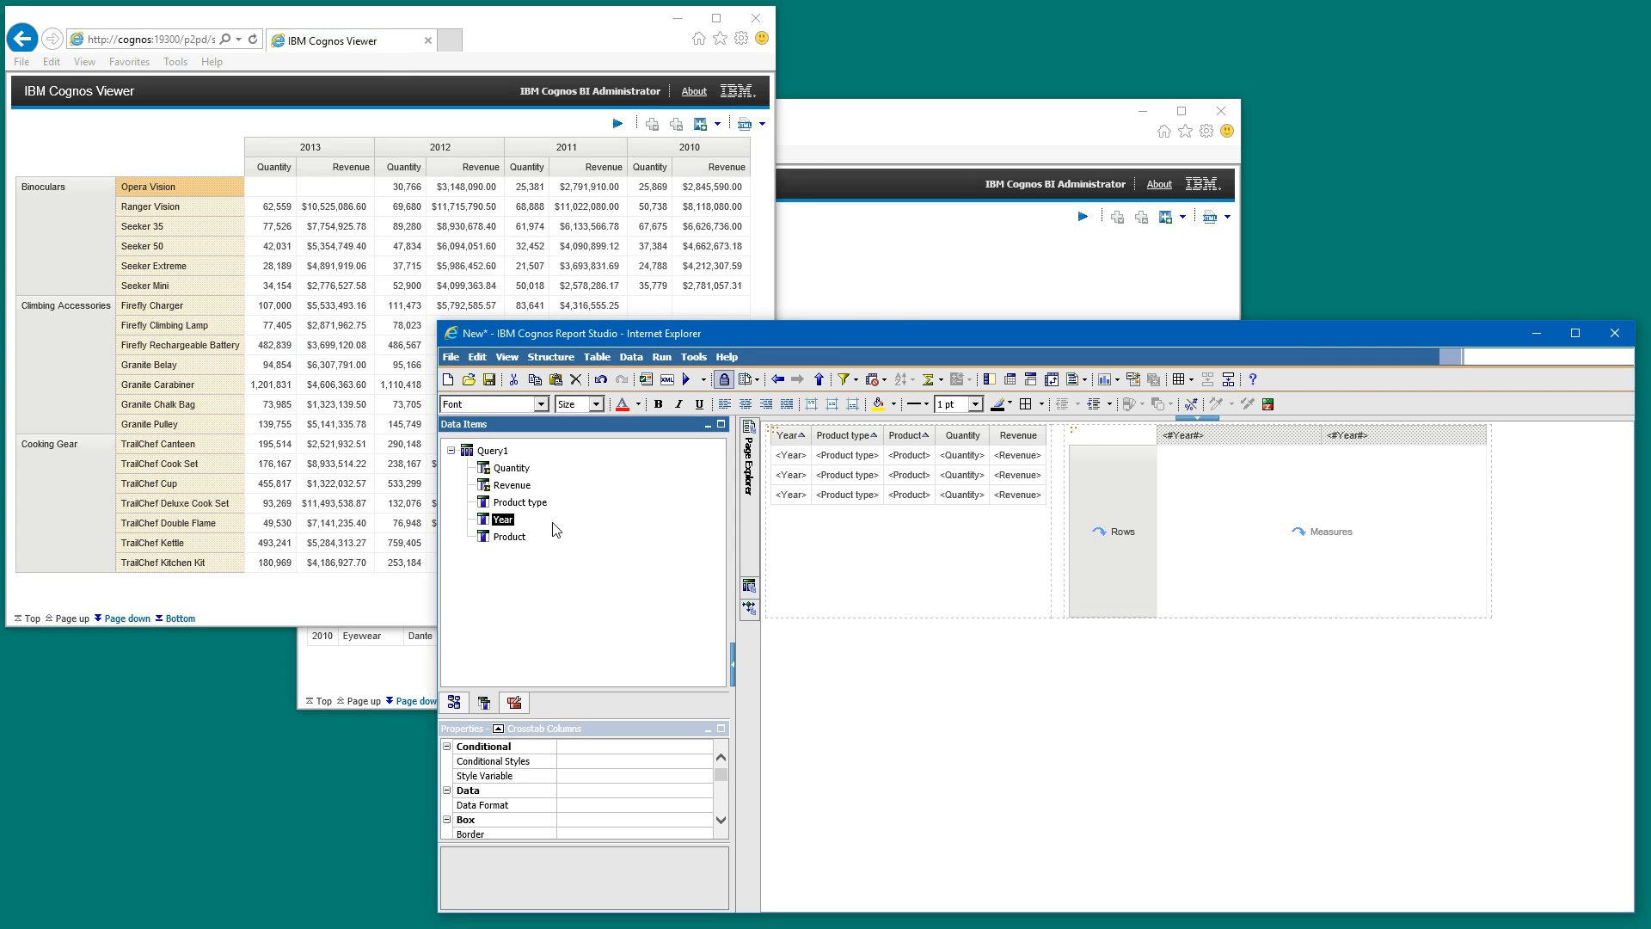
click(76, 251)
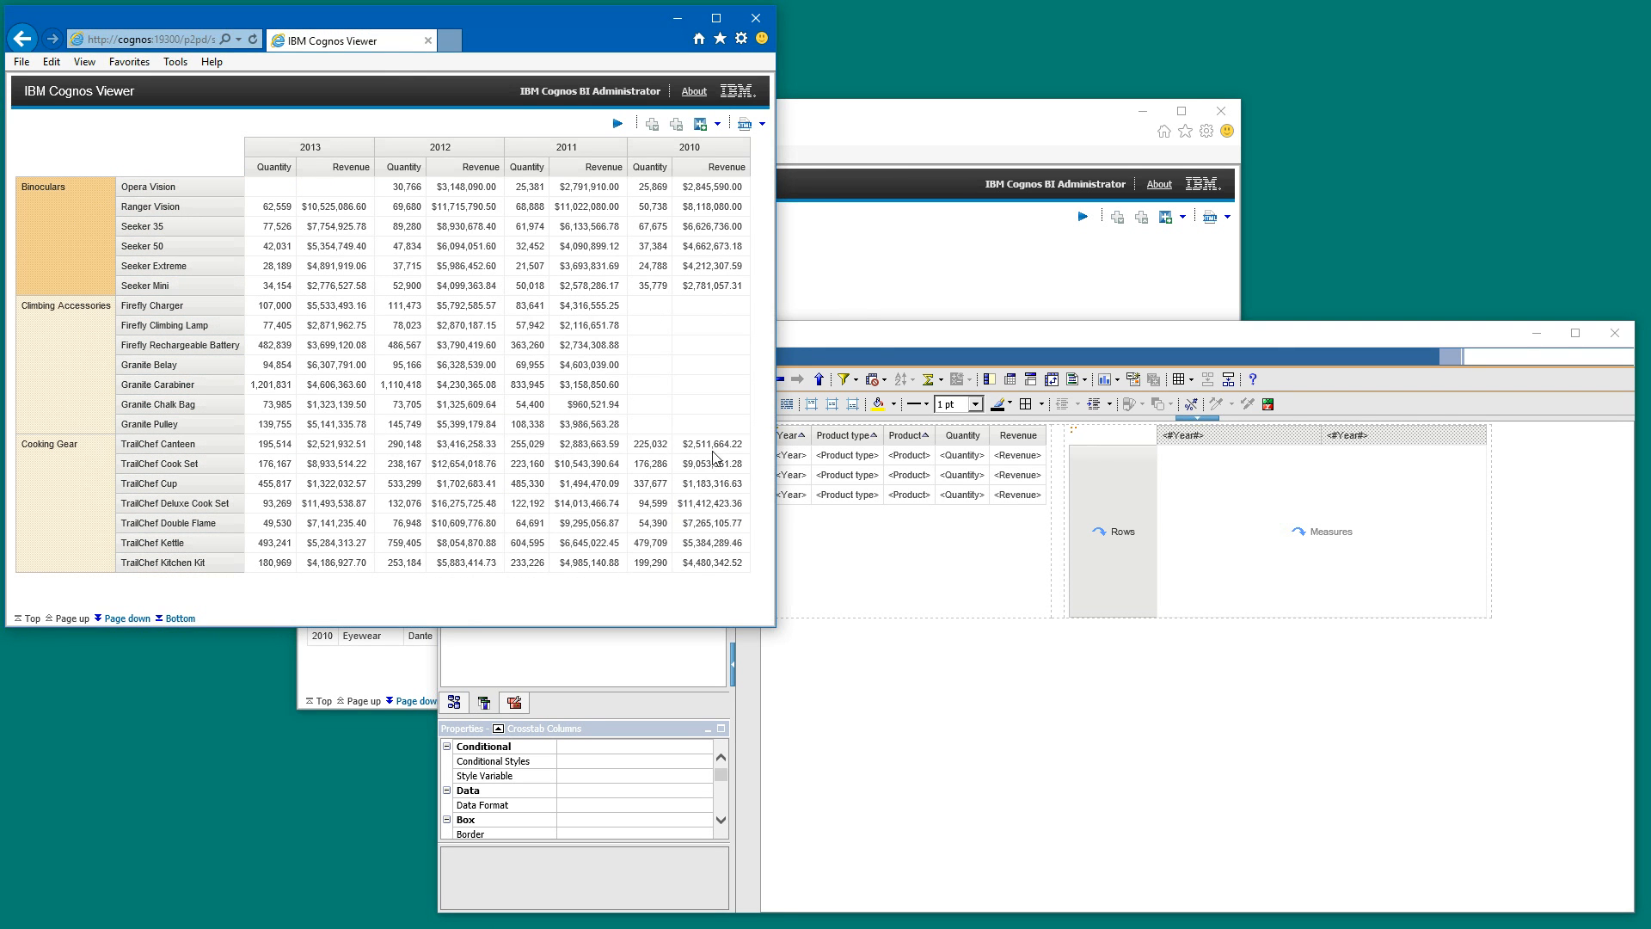
click(863, 323)
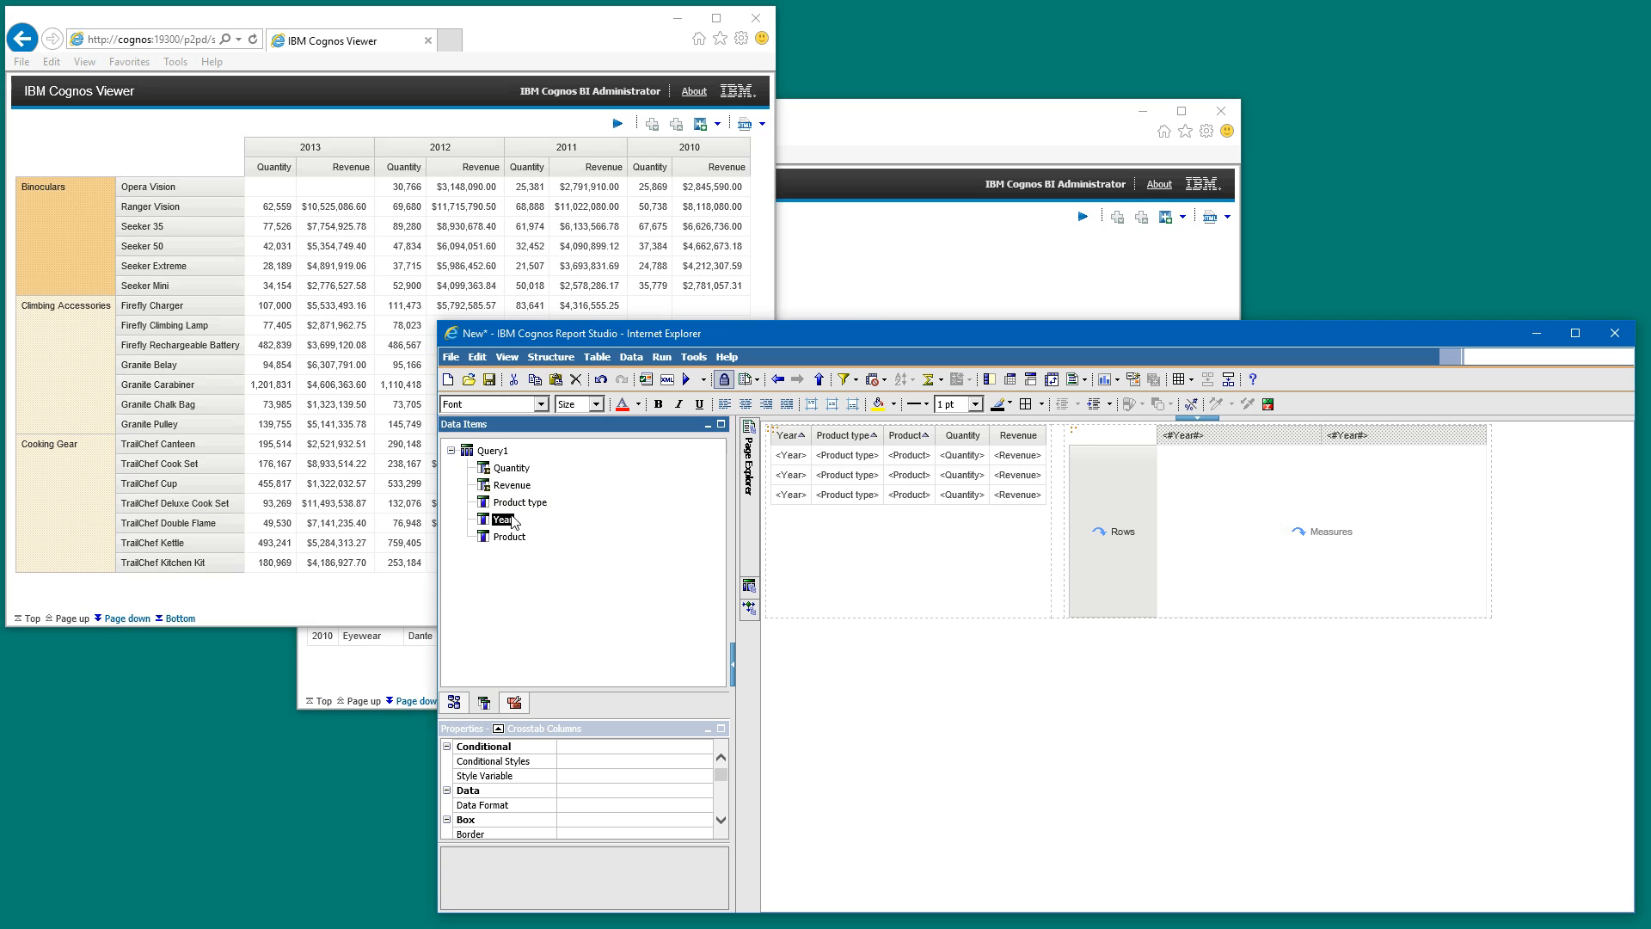
drag(519, 507, 1100, 532)
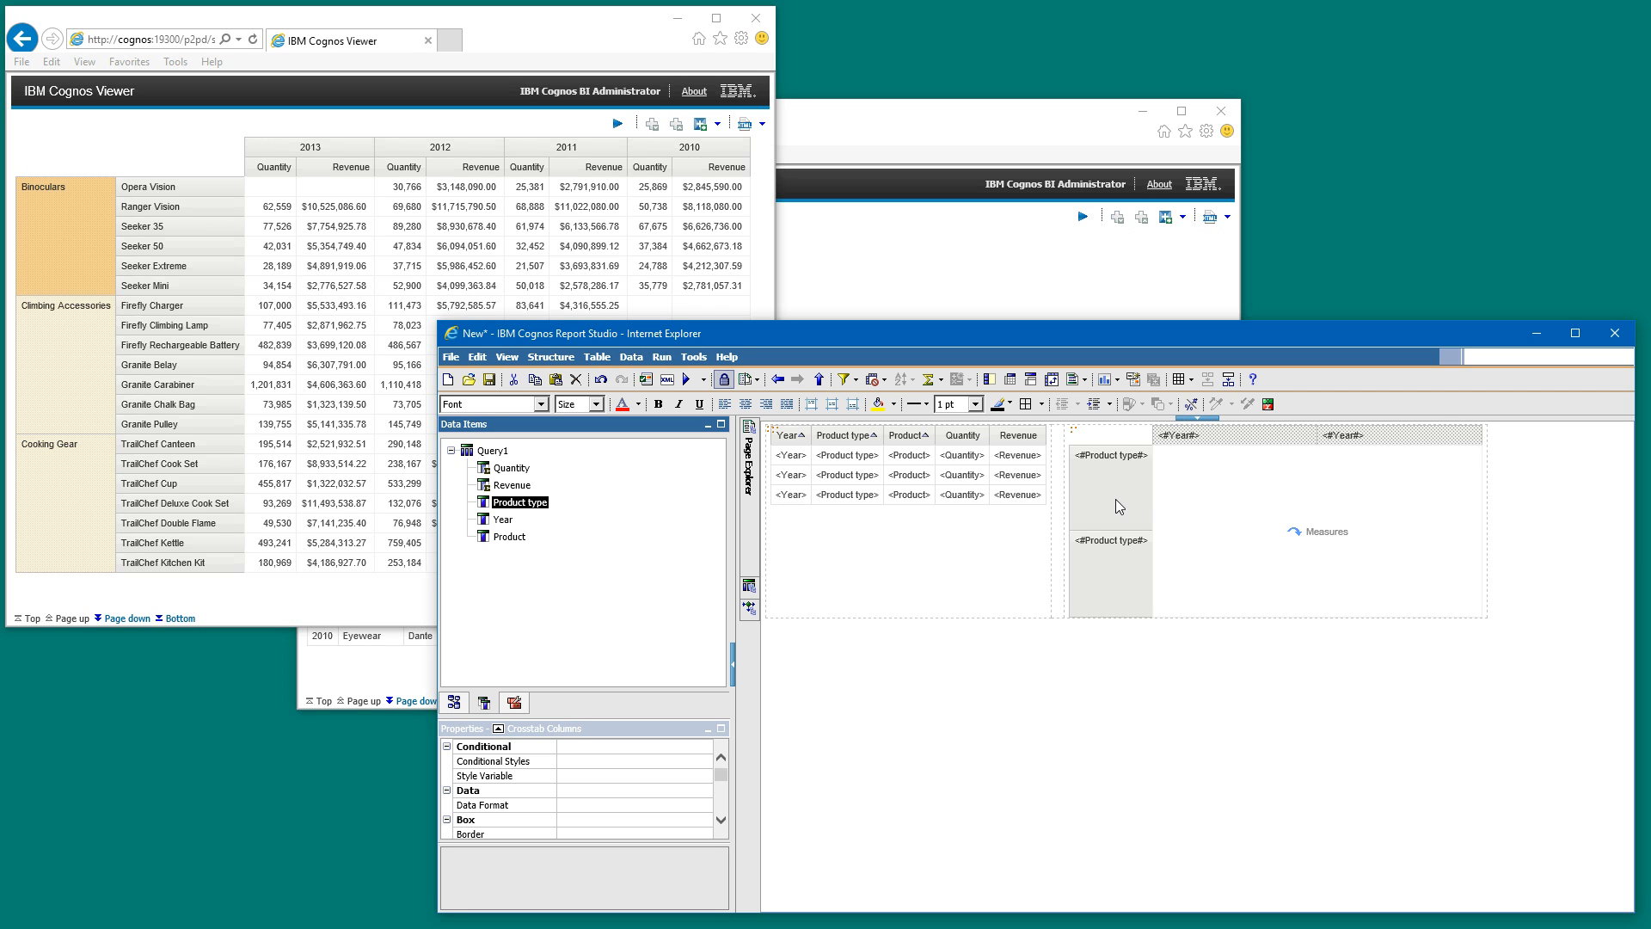
click(688, 382)
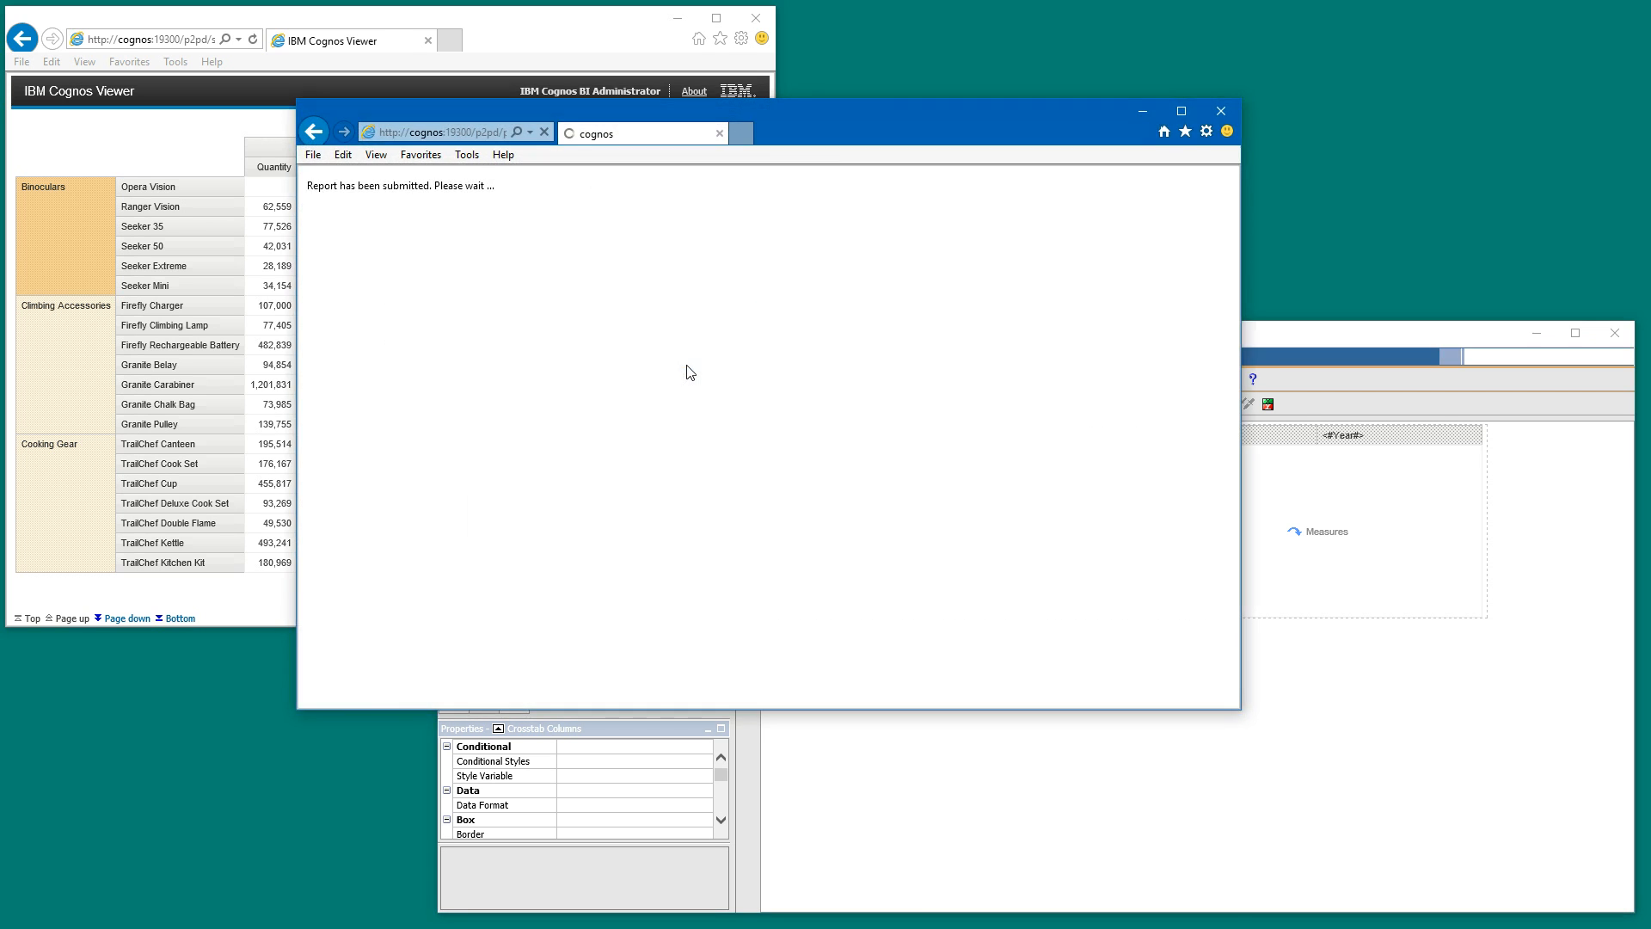
- Examine the crosstab's product type rows in the report output and return to Report Studio
click(734, 260)
click(731, 277)
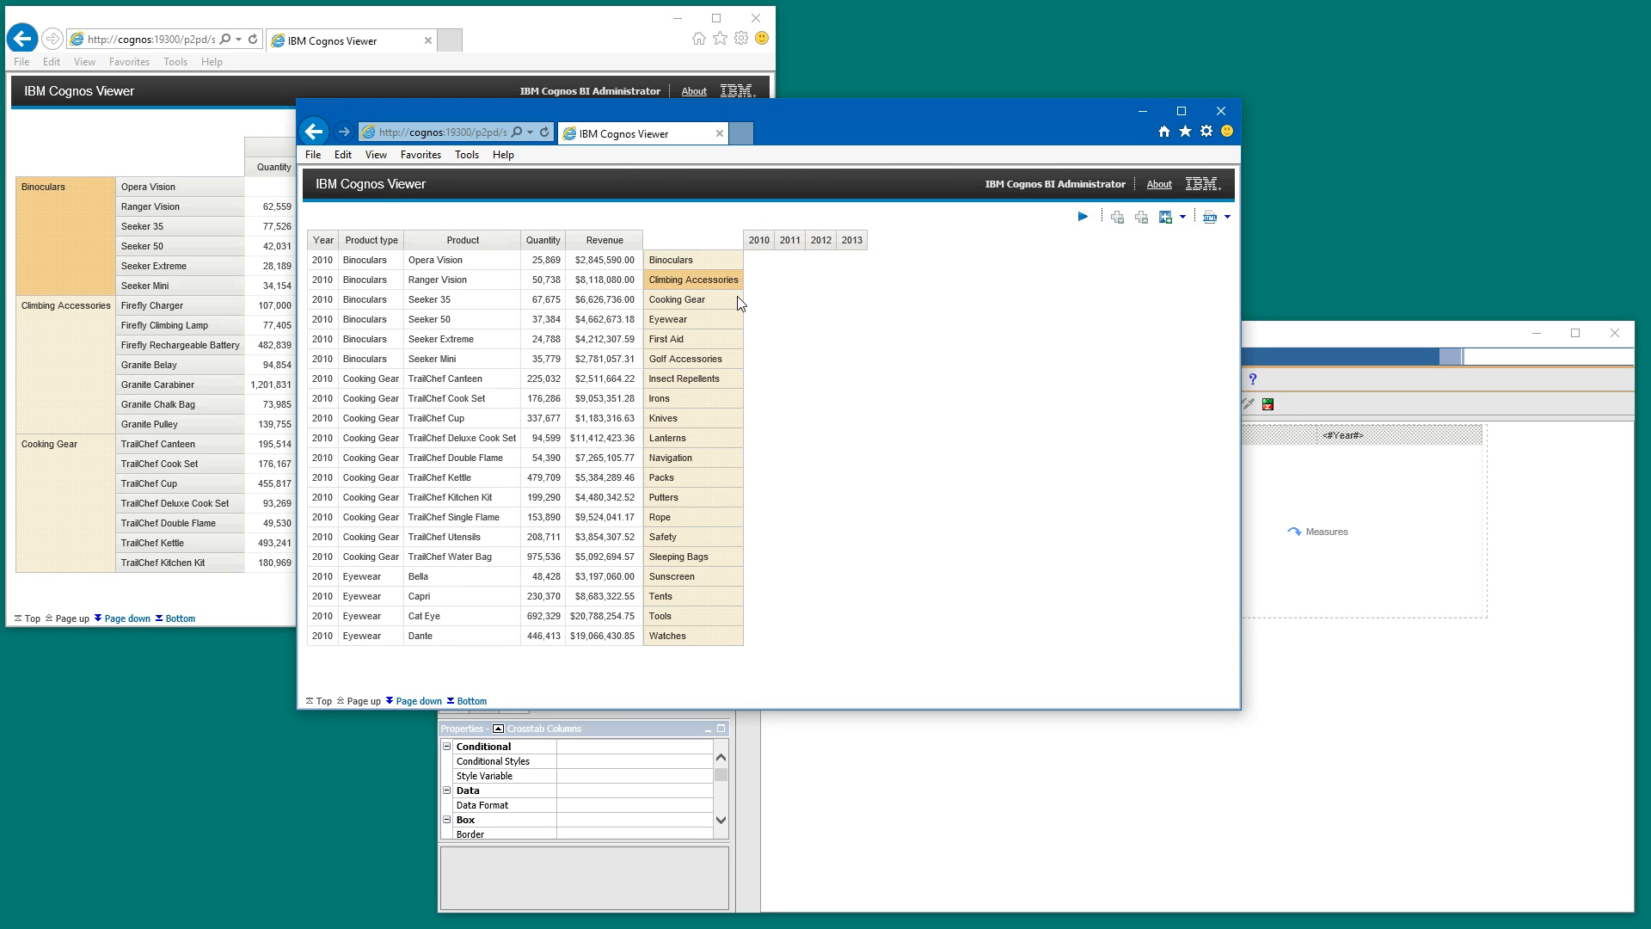
click(736, 296)
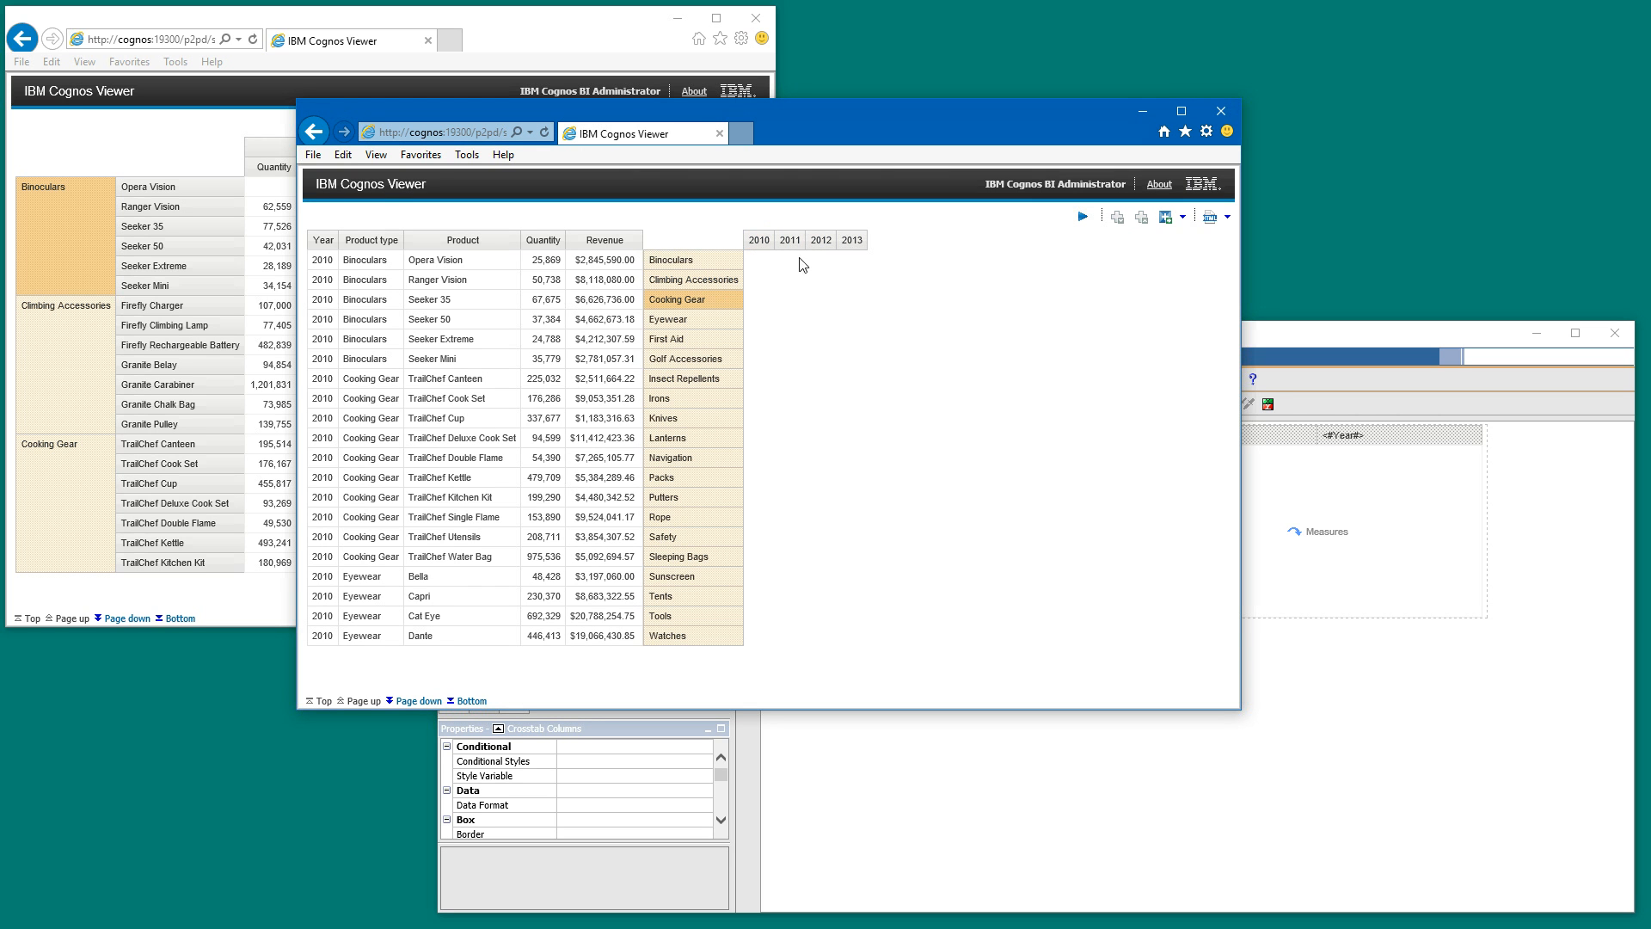
click(1299, 340)
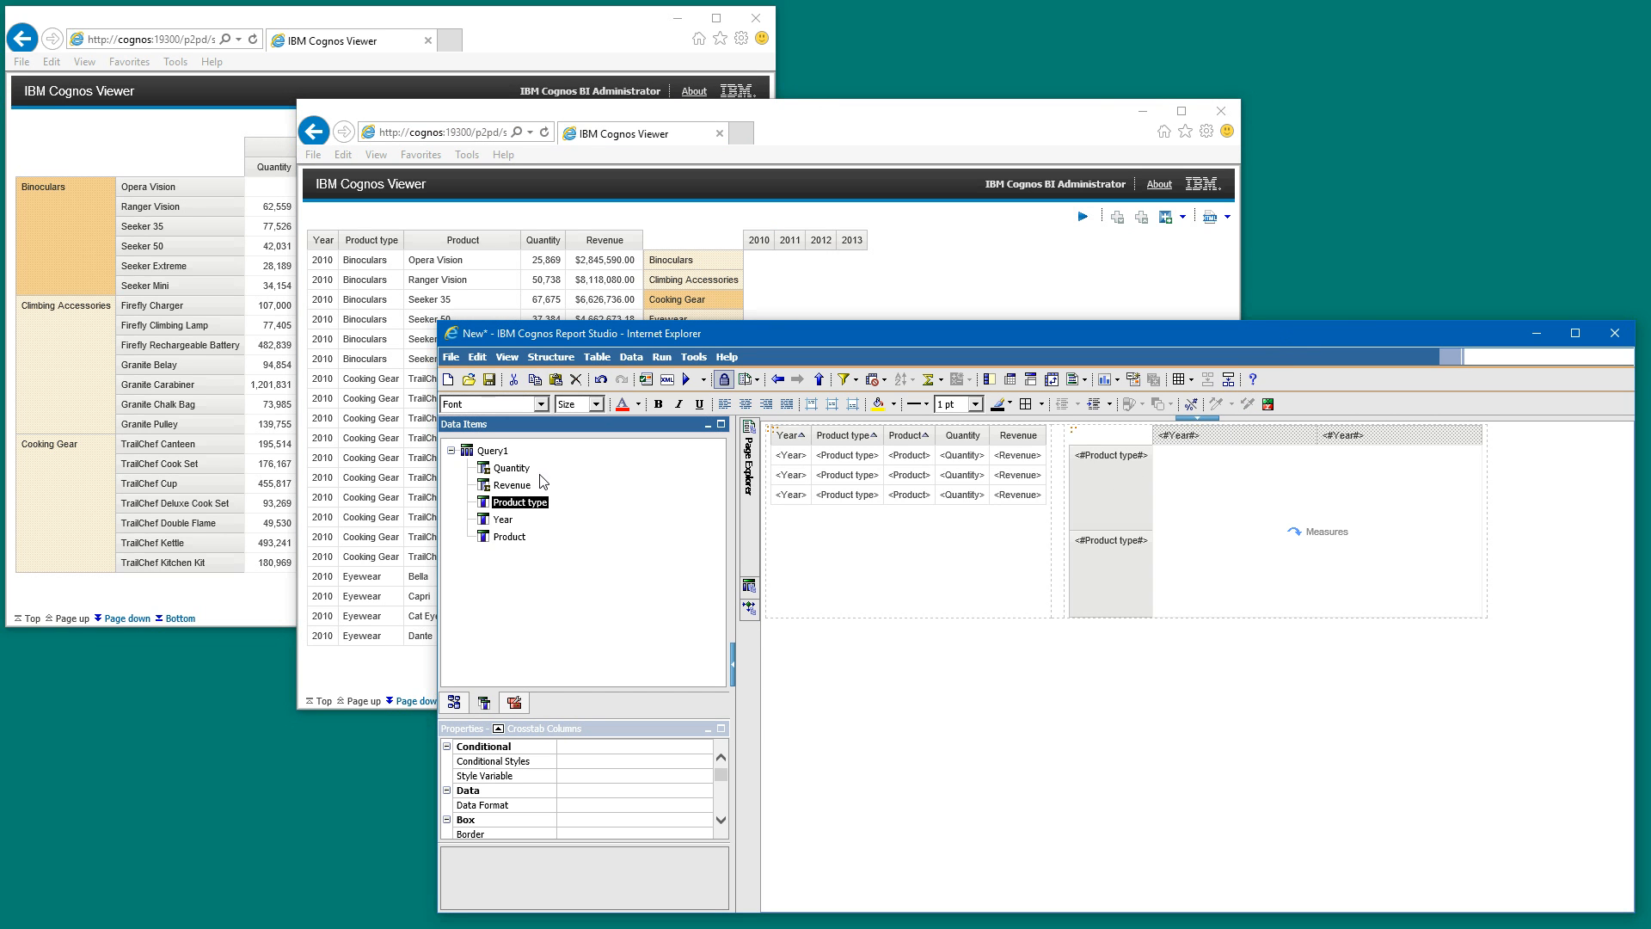
- Place Quantity from Query1 as the crosstab's measure and check the intersection cells and corner
click(1241, 520)
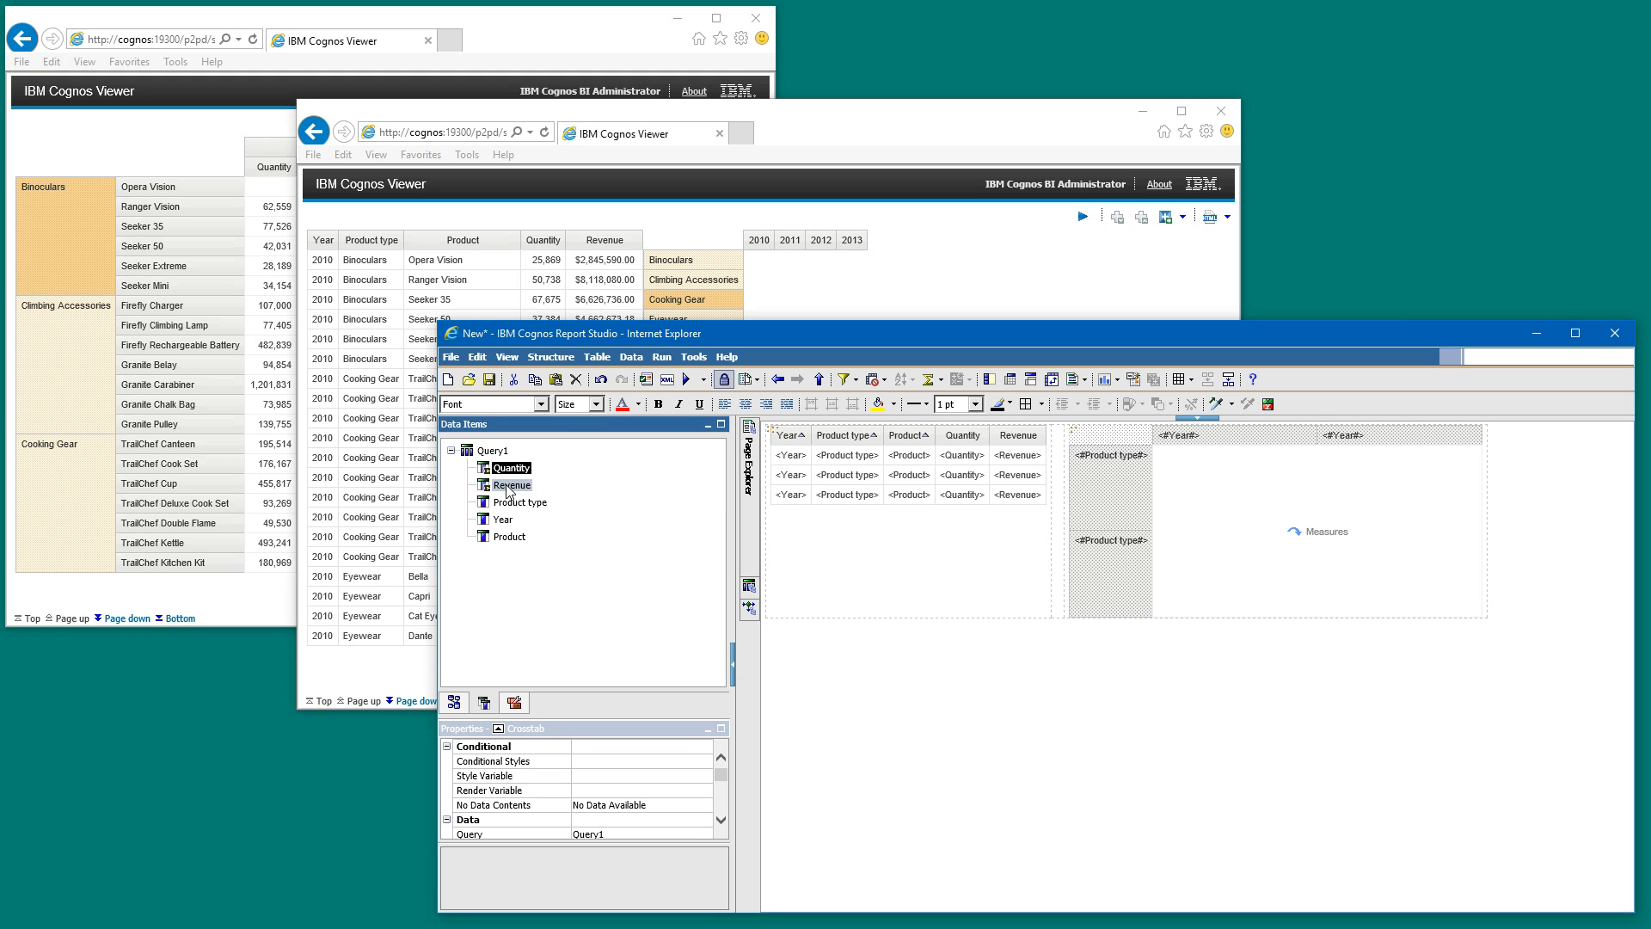
drag(507, 487, 1255, 495)
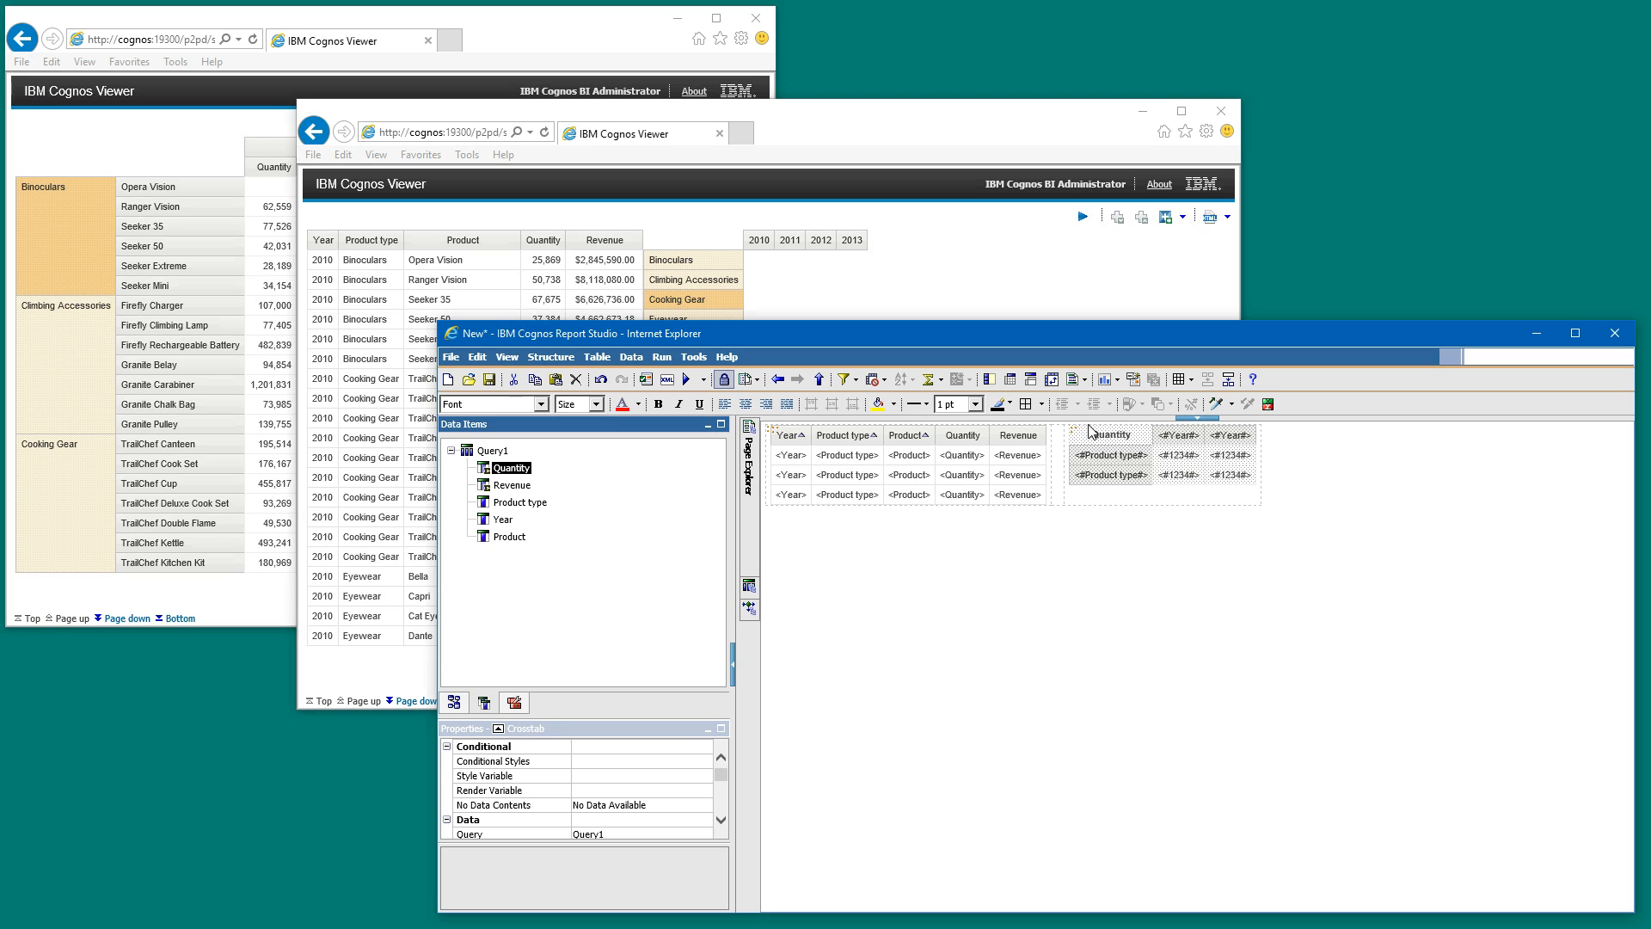
click(1194, 473)
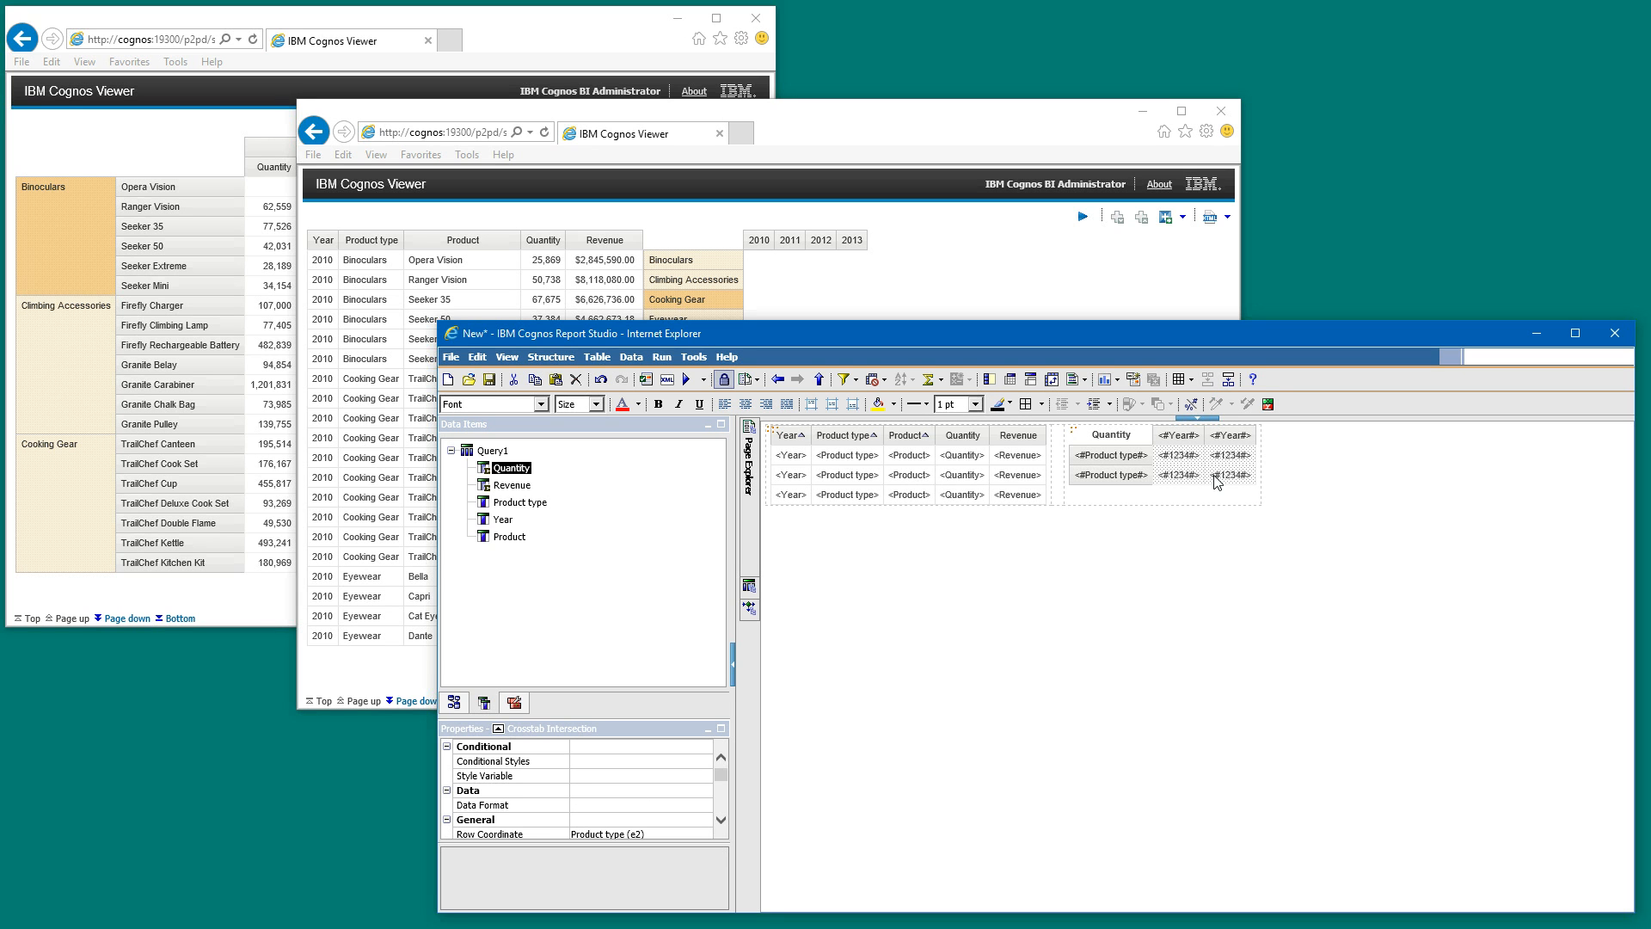
click(1139, 440)
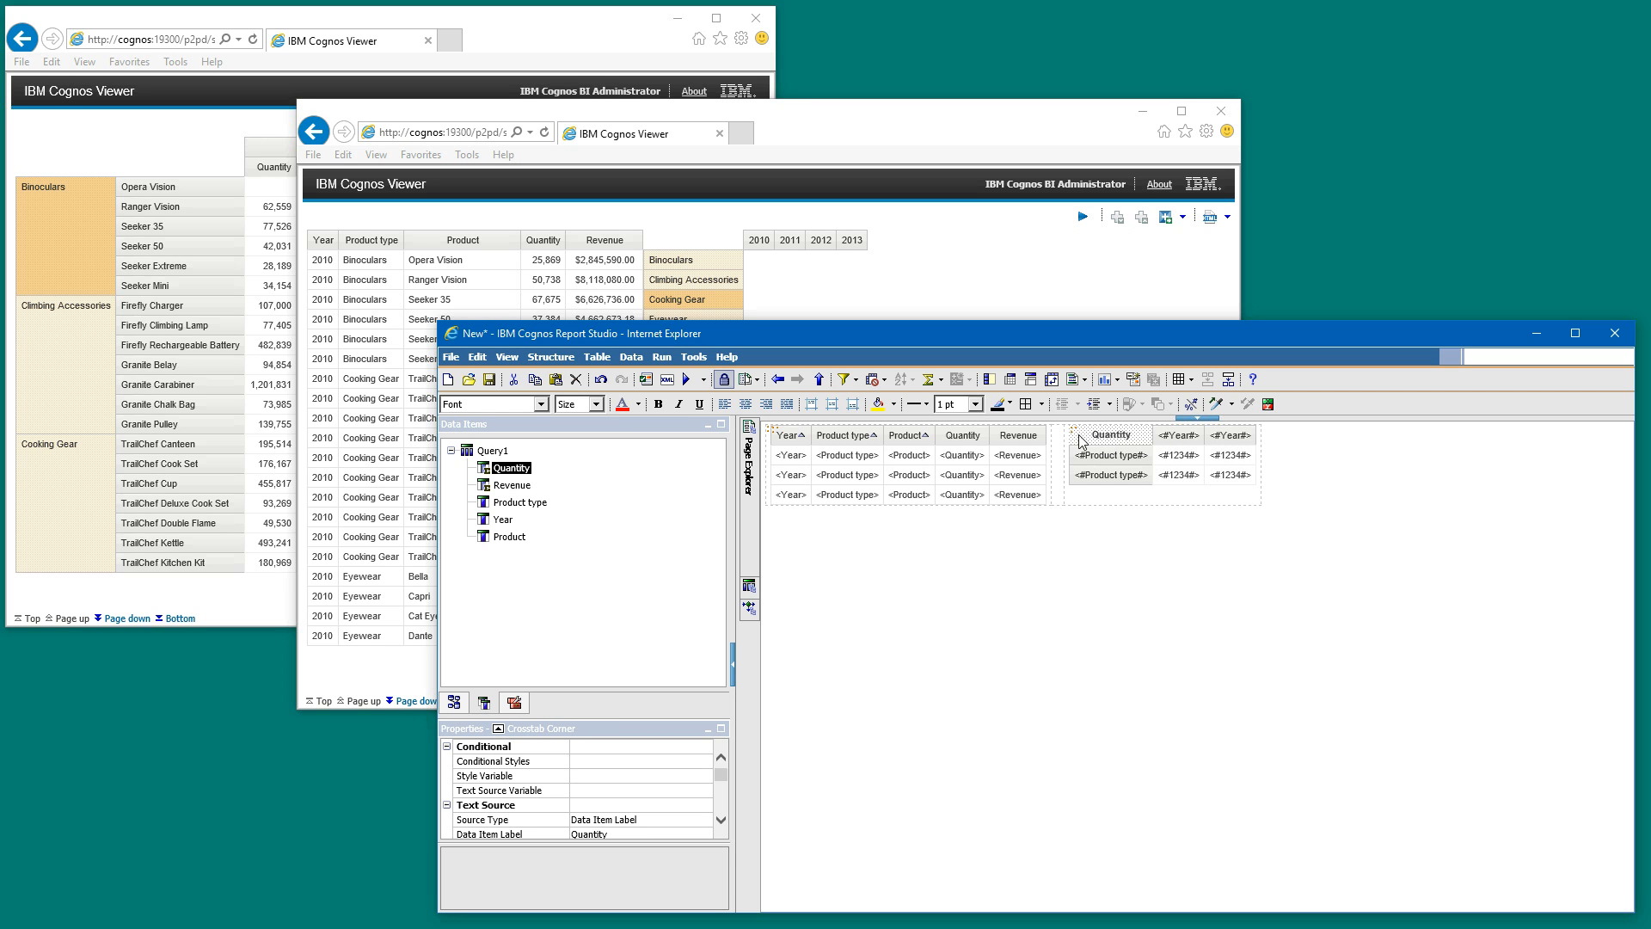
- Run the report, examine the quantities by product type and year, and return to Report Studio
click(688, 379)
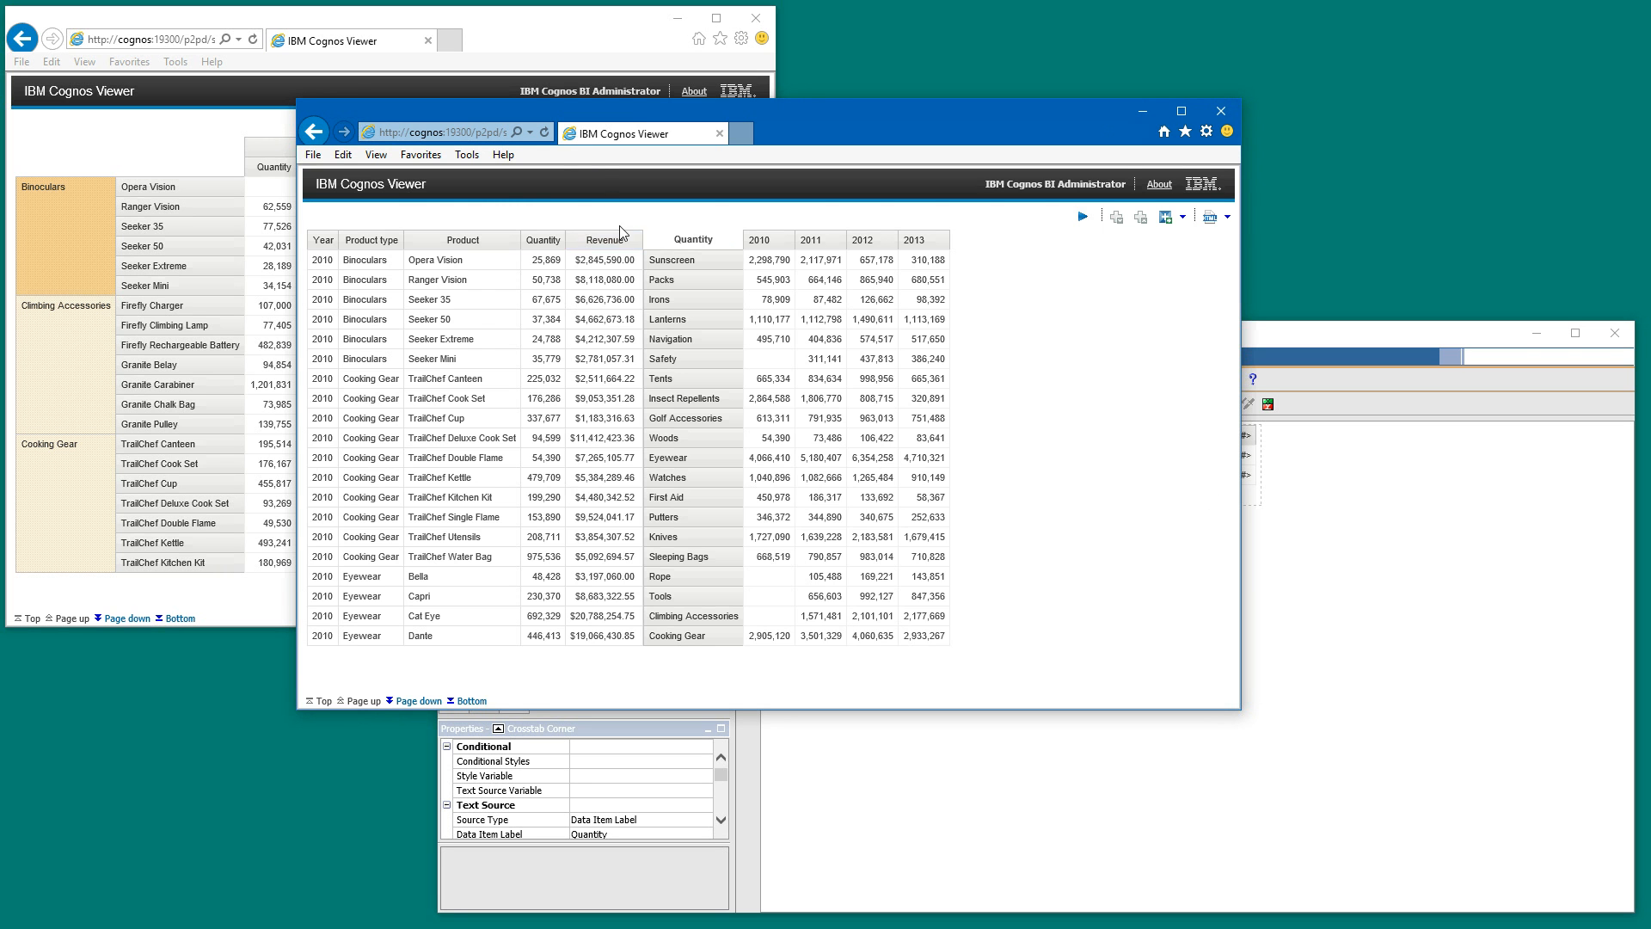
click(760, 266)
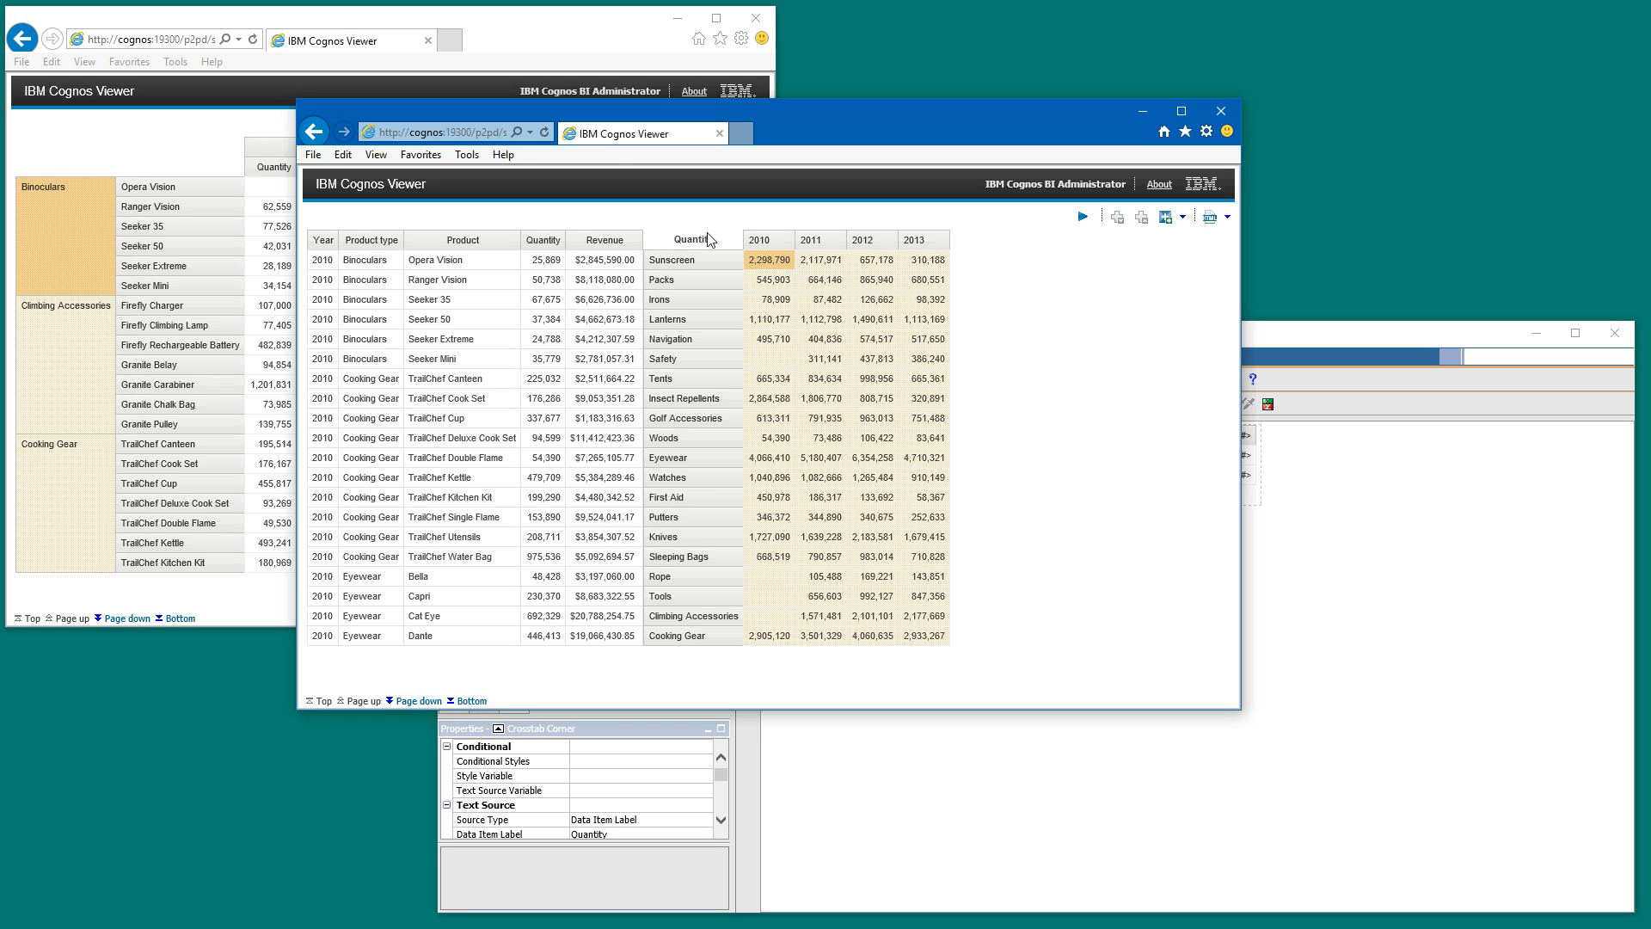
click(1289, 338)
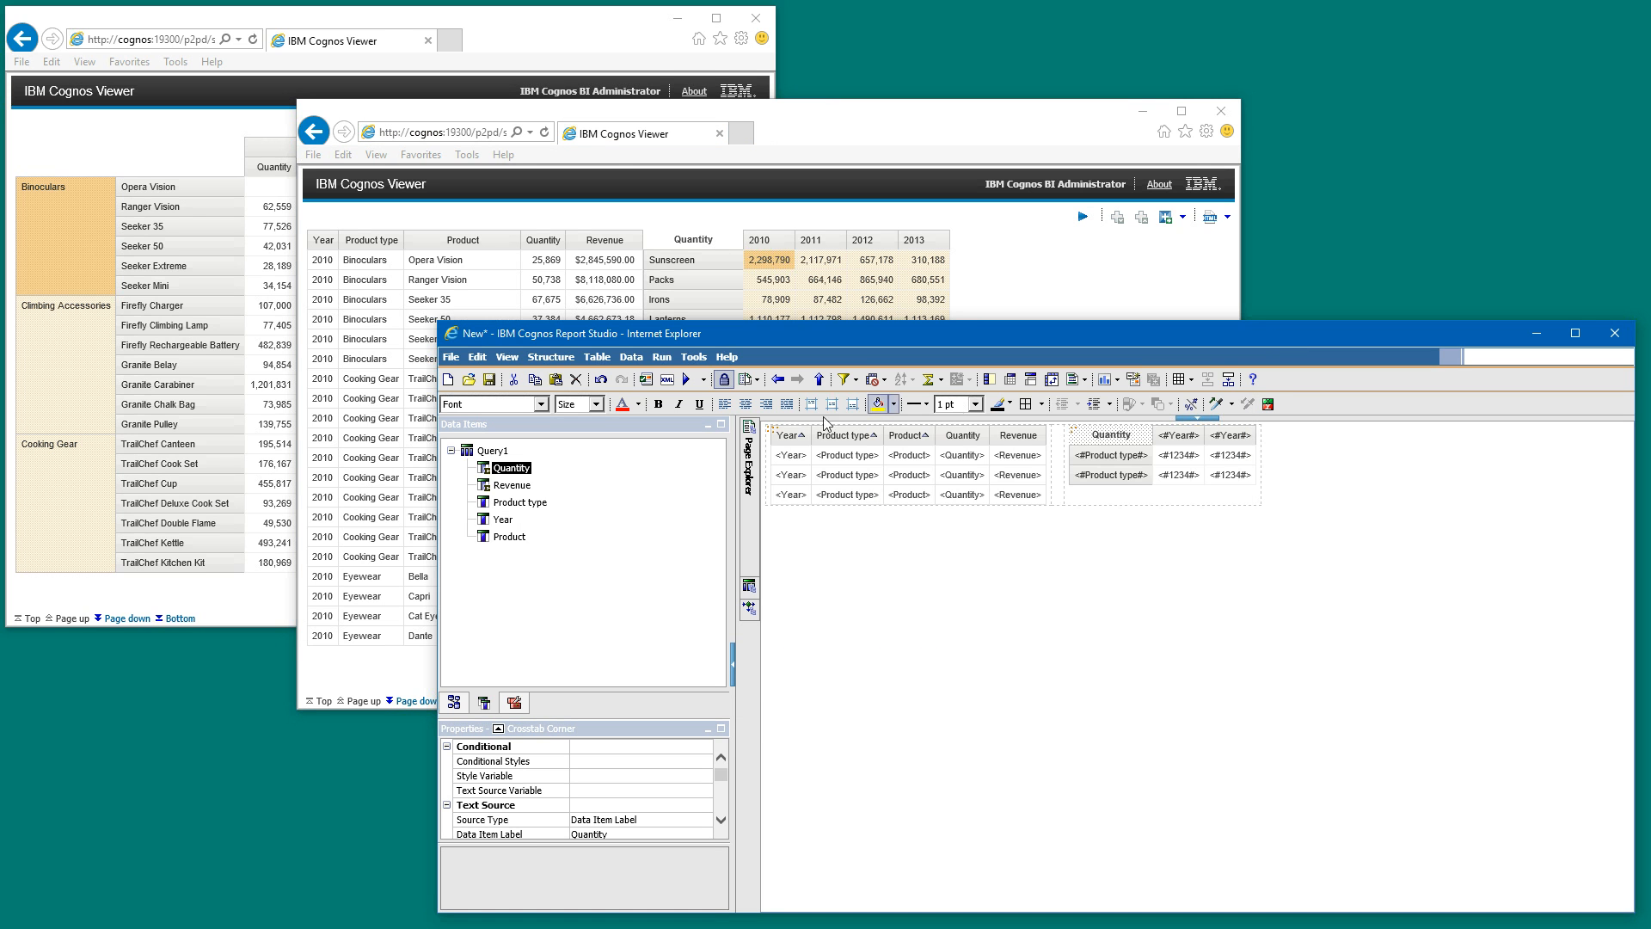
- Replace the crosstab's measure with Revenue from Query1 and select the crosstab corner
click(512, 487)
drag(512, 486, 1194, 468)
click(1133, 441)
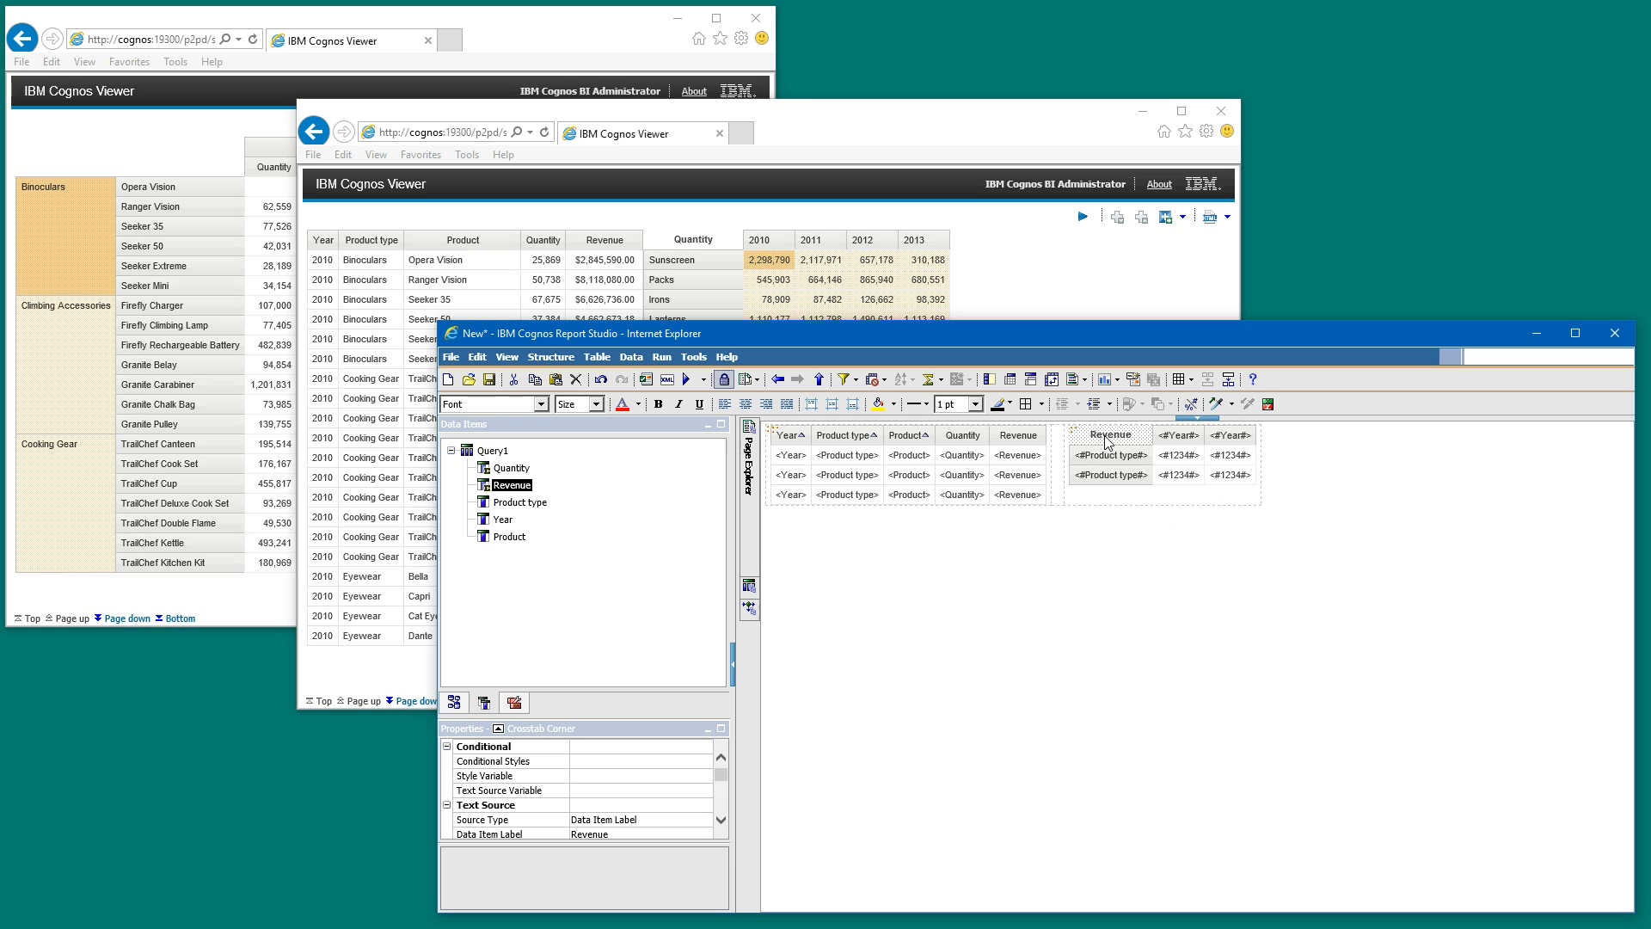
- Run the report, examine the crosstab's revenue values and corner label, and return to Report Studio
click(691, 382)
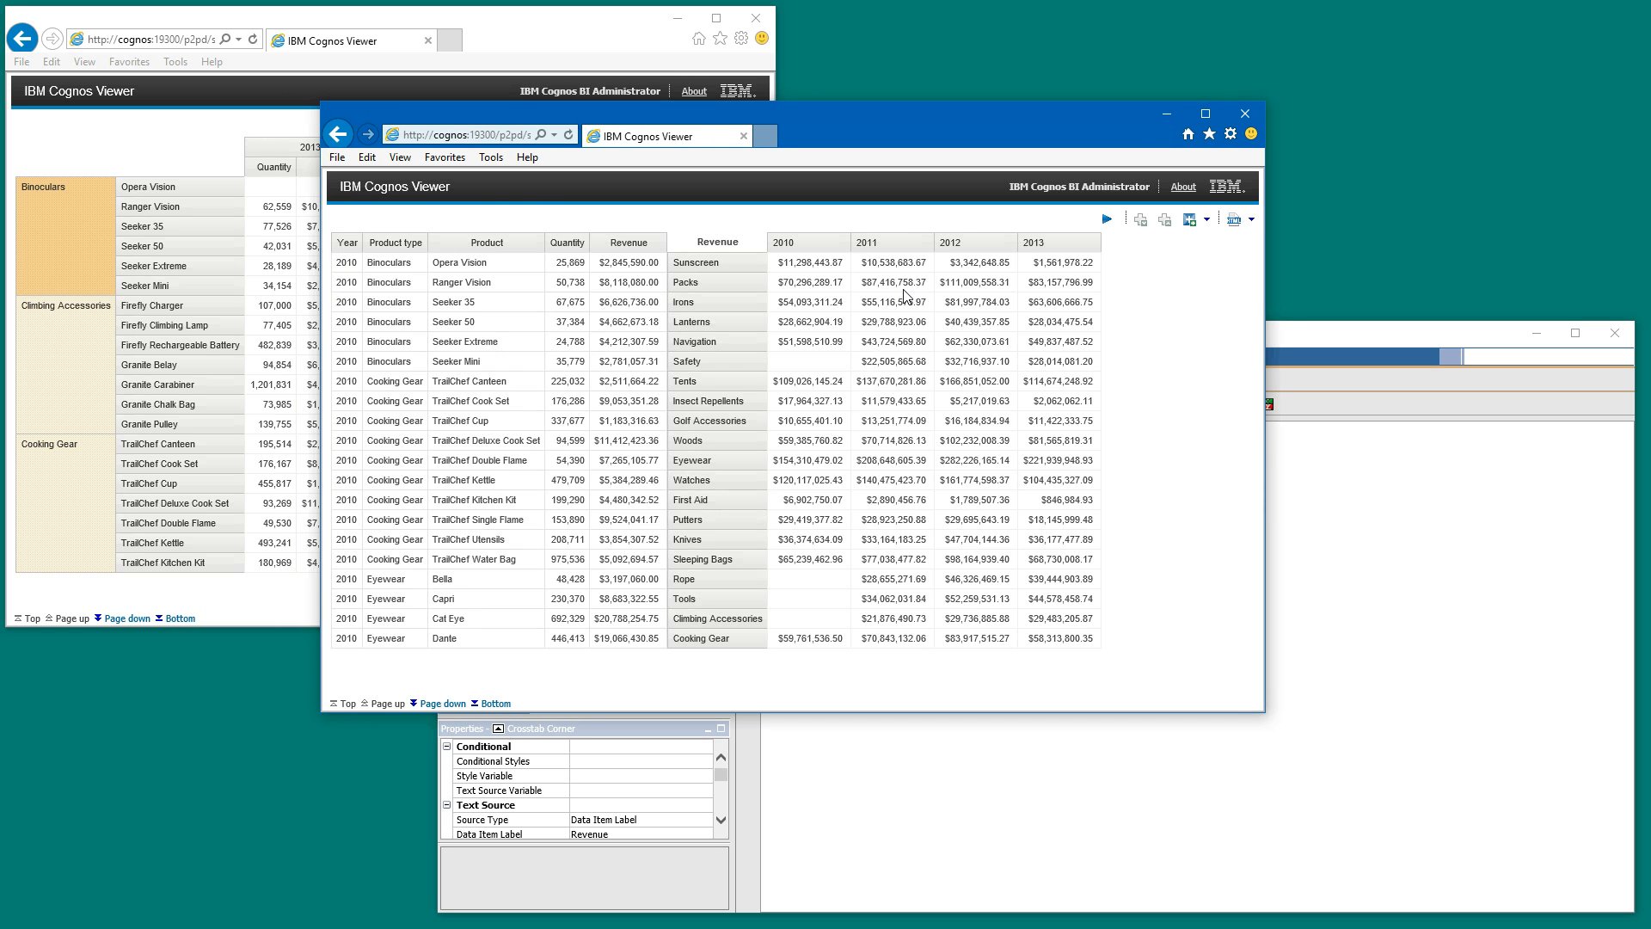
click(805, 268)
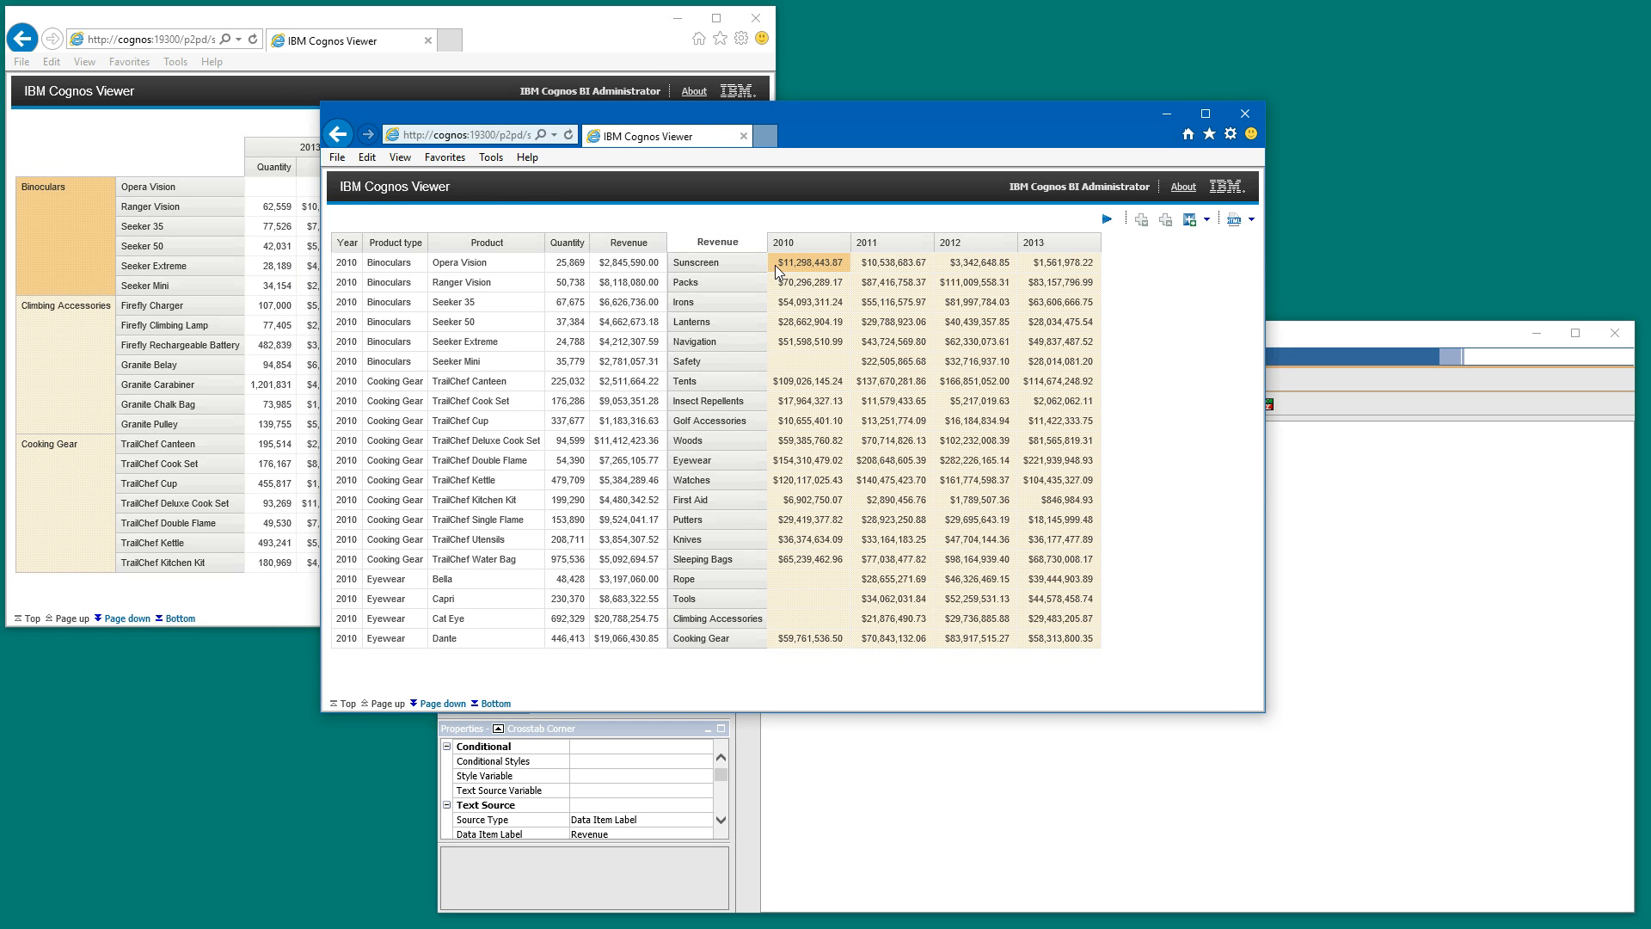
click(737, 244)
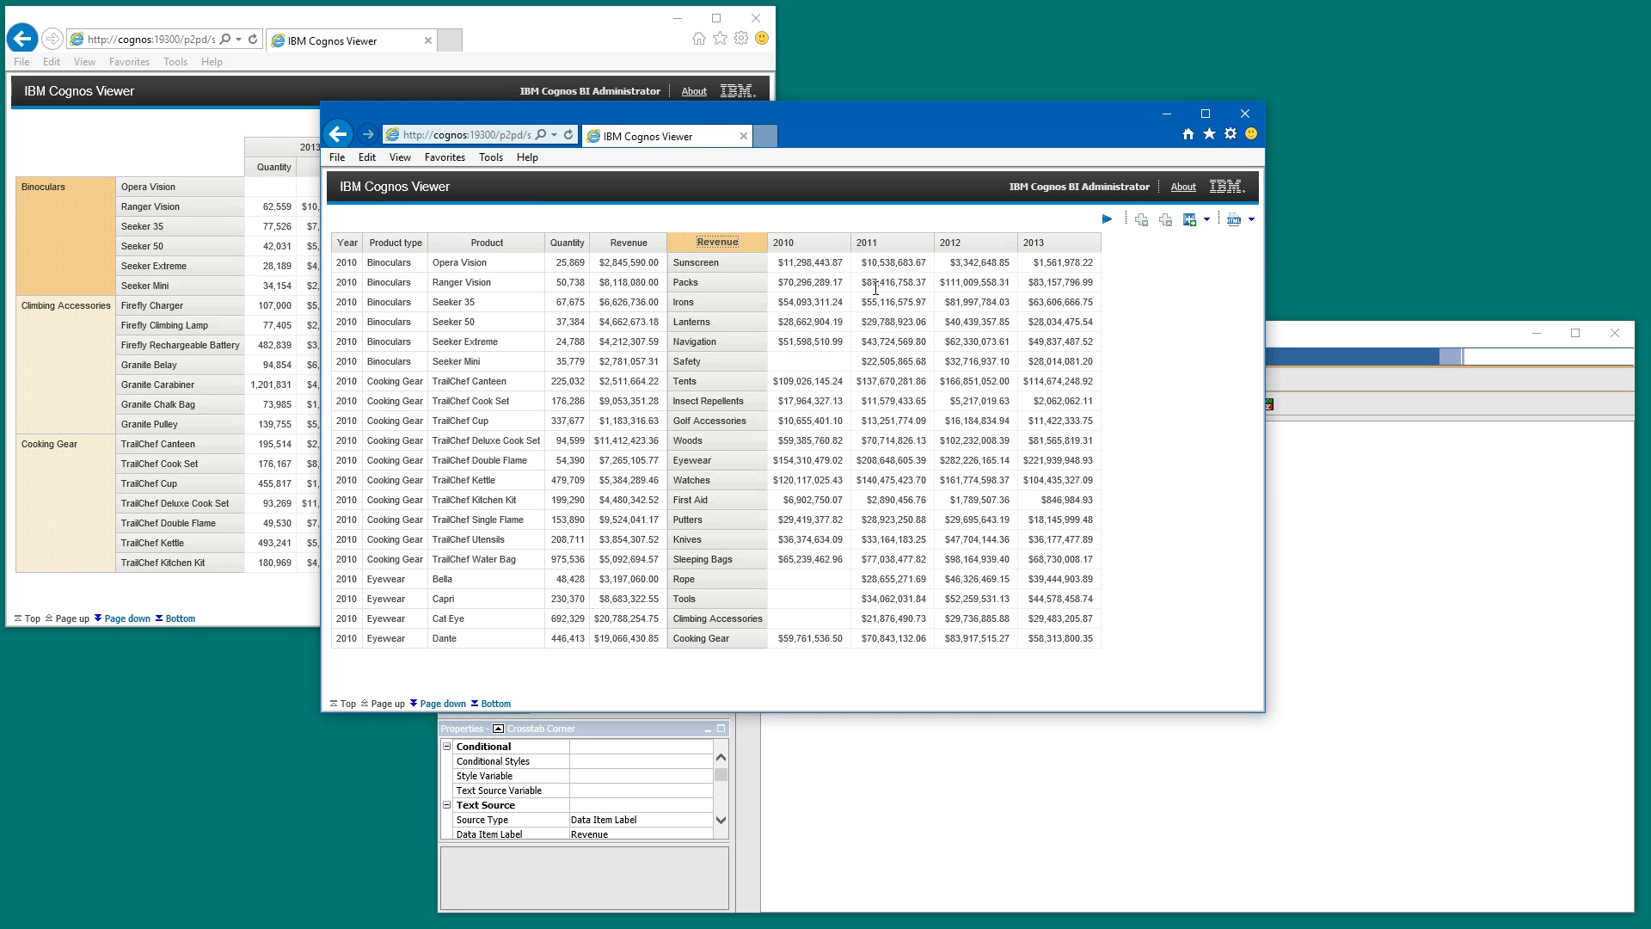
click(806, 268)
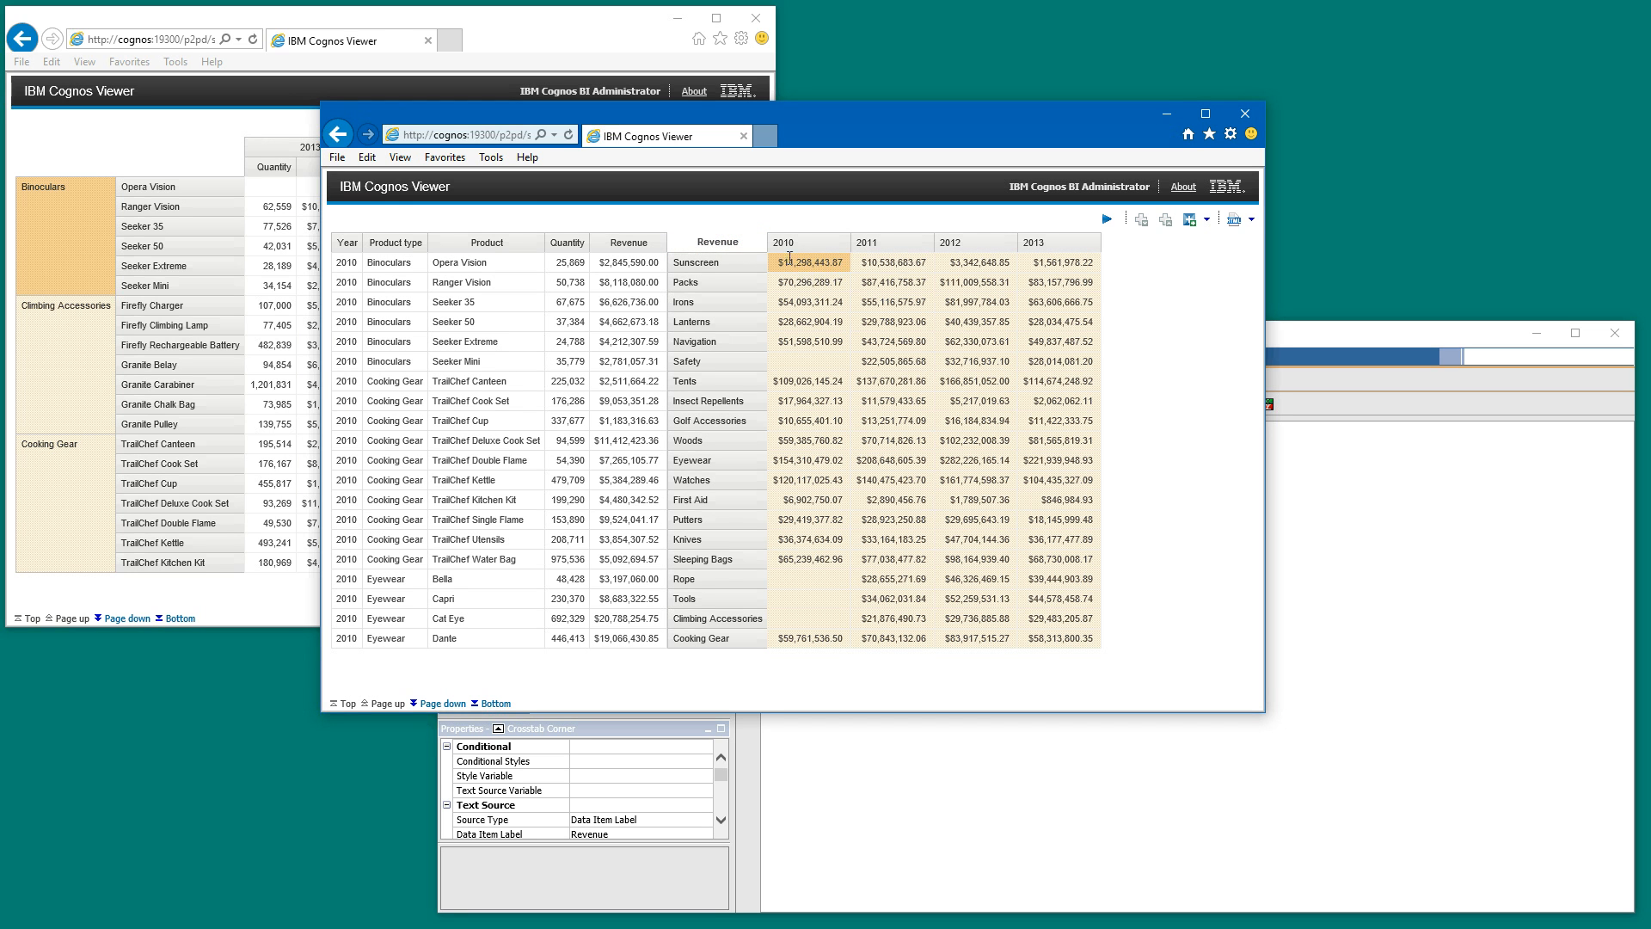
click(1337, 338)
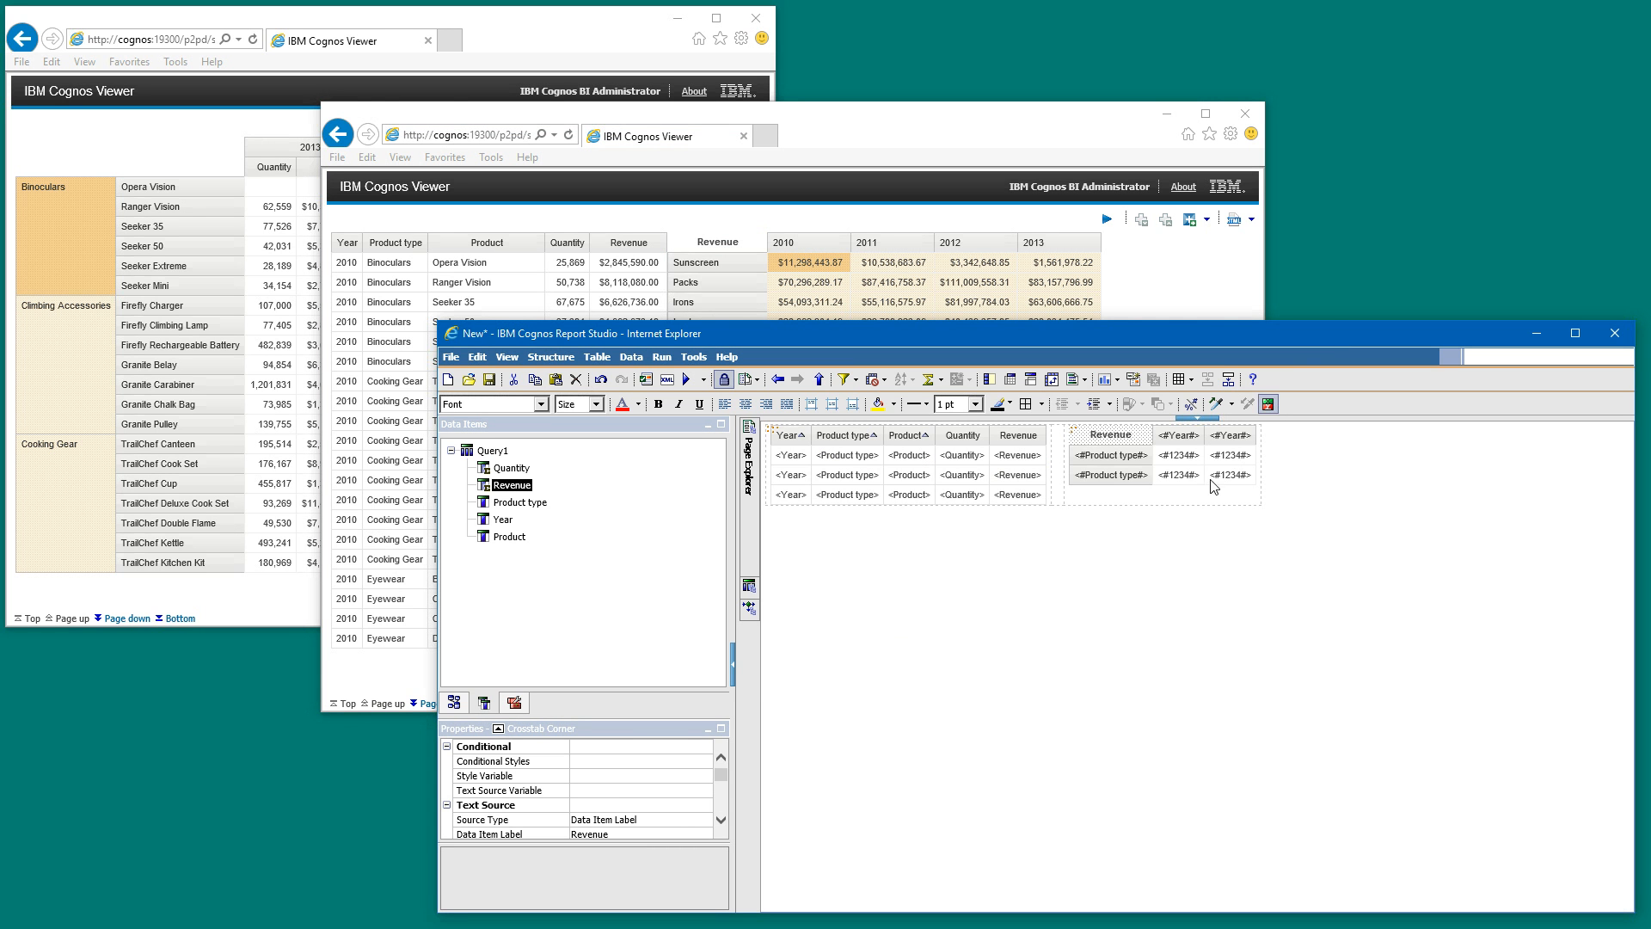
- Nest Quantity and Revenue together beneath Year in the crosstab's columns and check the resulting intersections and headings
ctrl+click(519, 472)
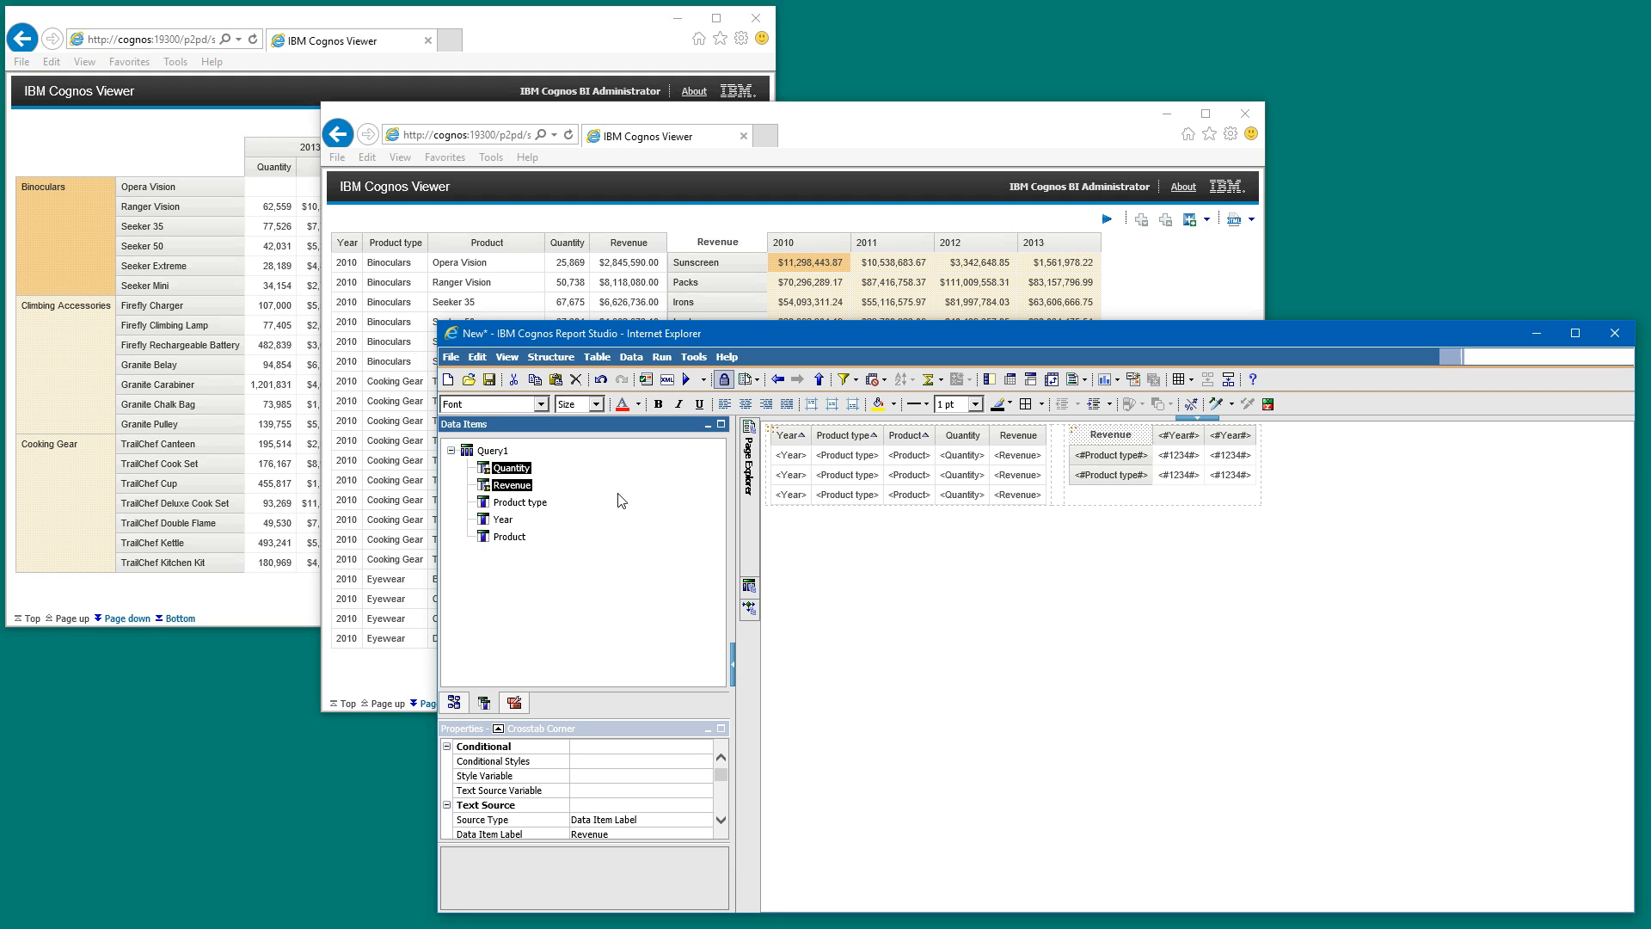
drag(520, 471, 1169, 446)
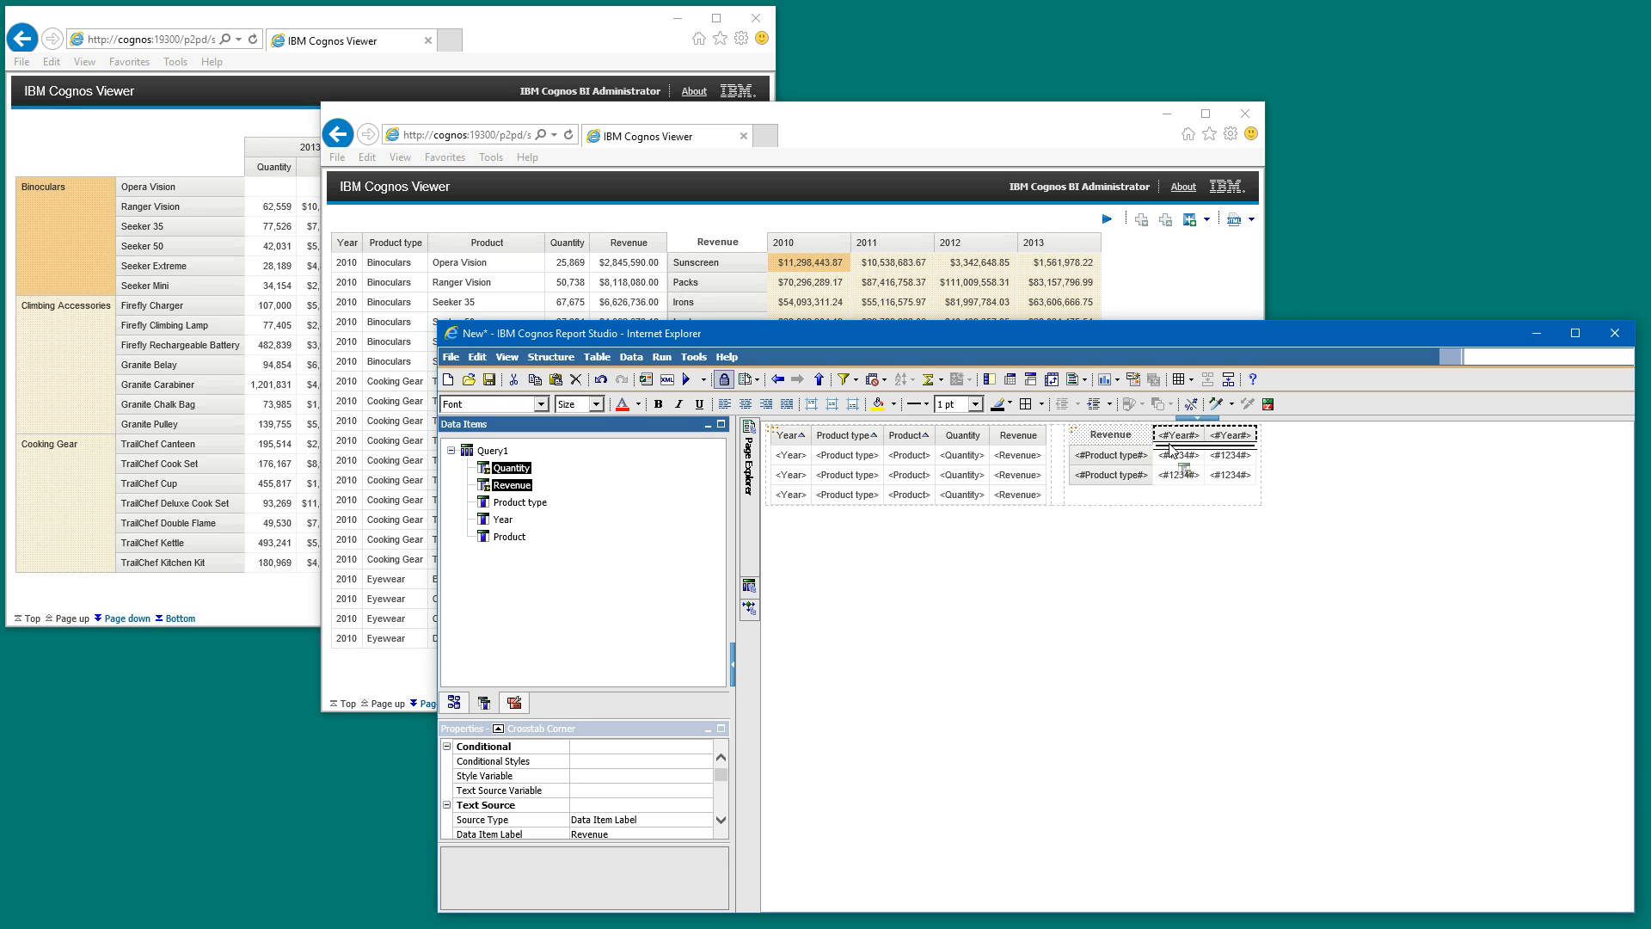
click(1192, 474)
mouse_move(1191, 467)
mouse_down()
mouse_move(1188, 444)
mouse_move(1207, 447)
mouse_up()
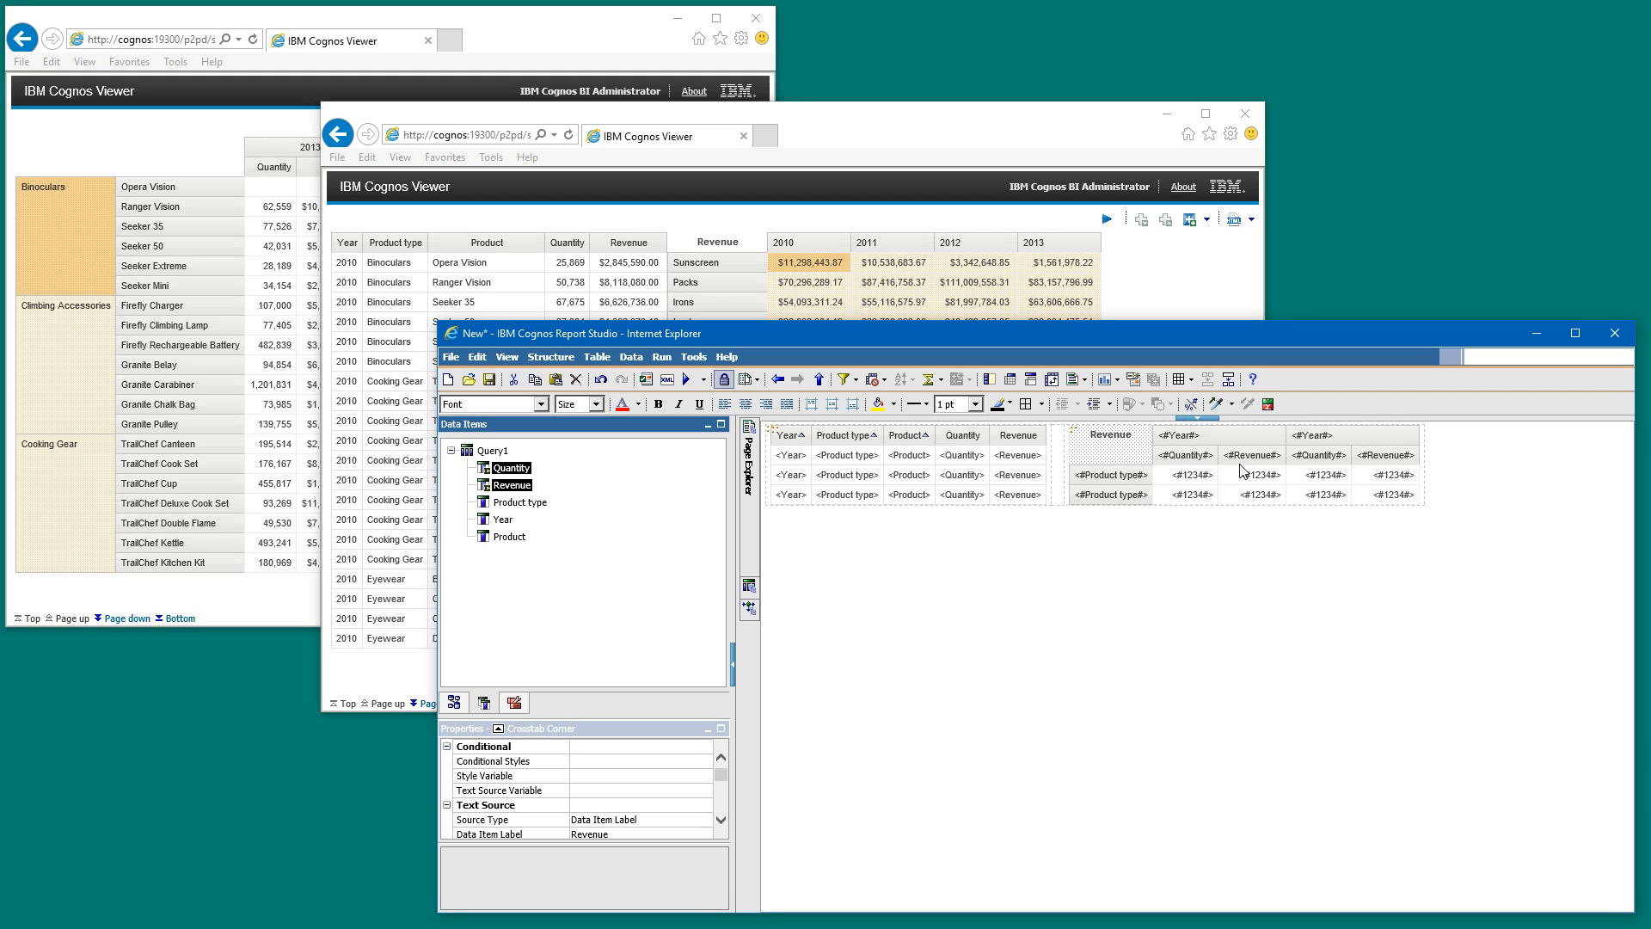
click(1210, 475)
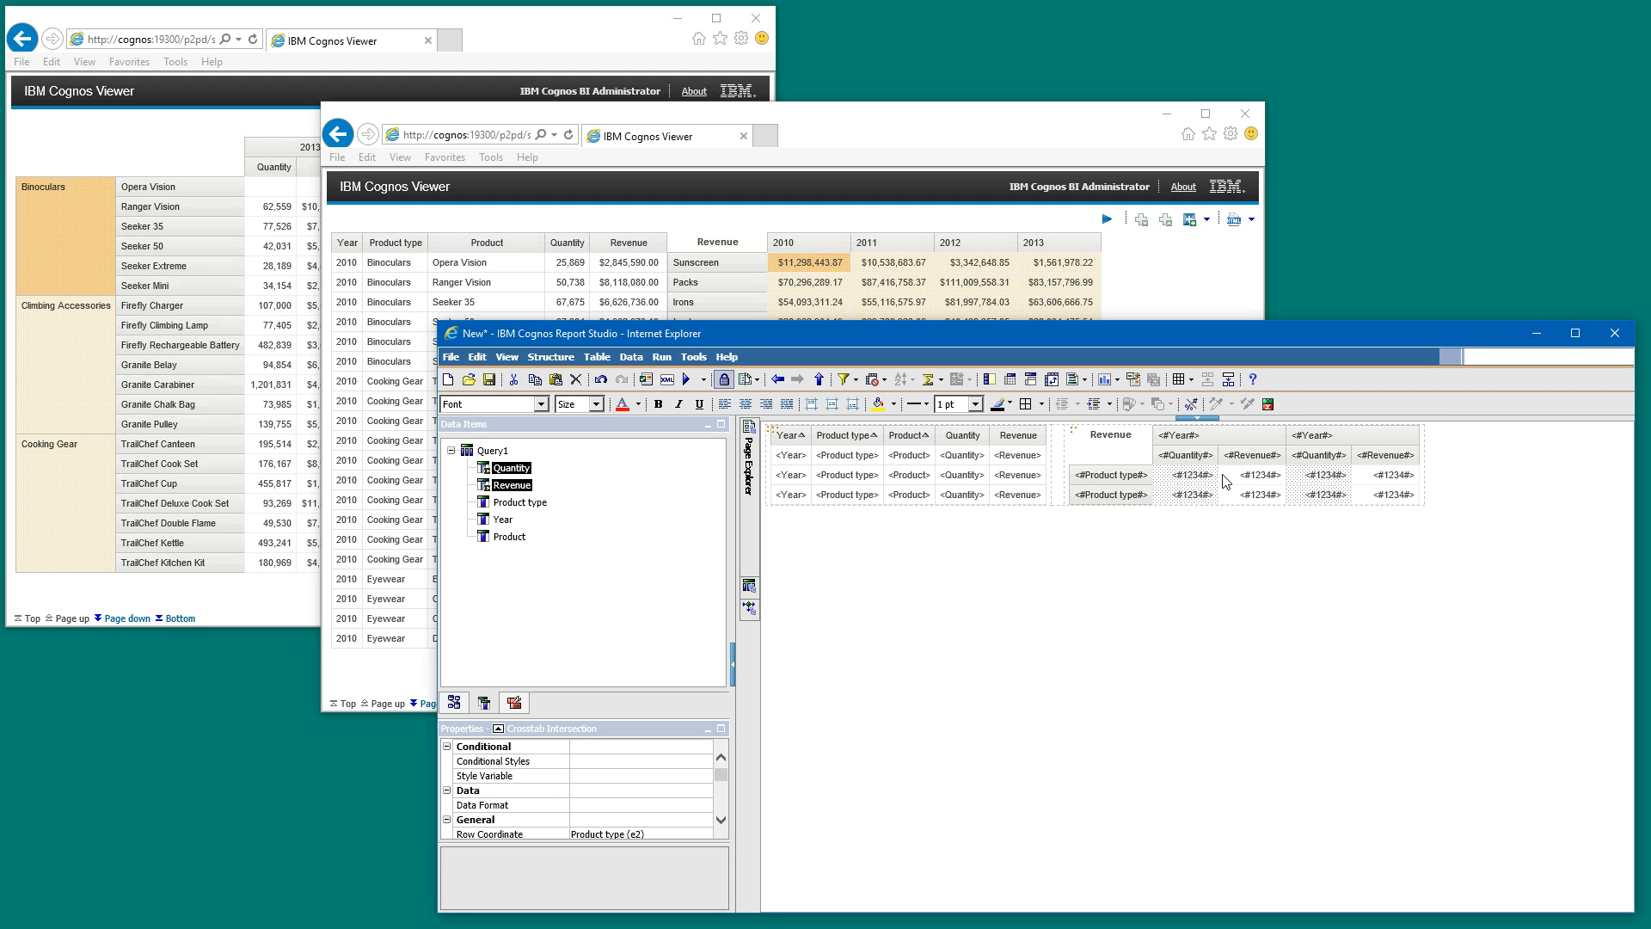
click(1244, 478)
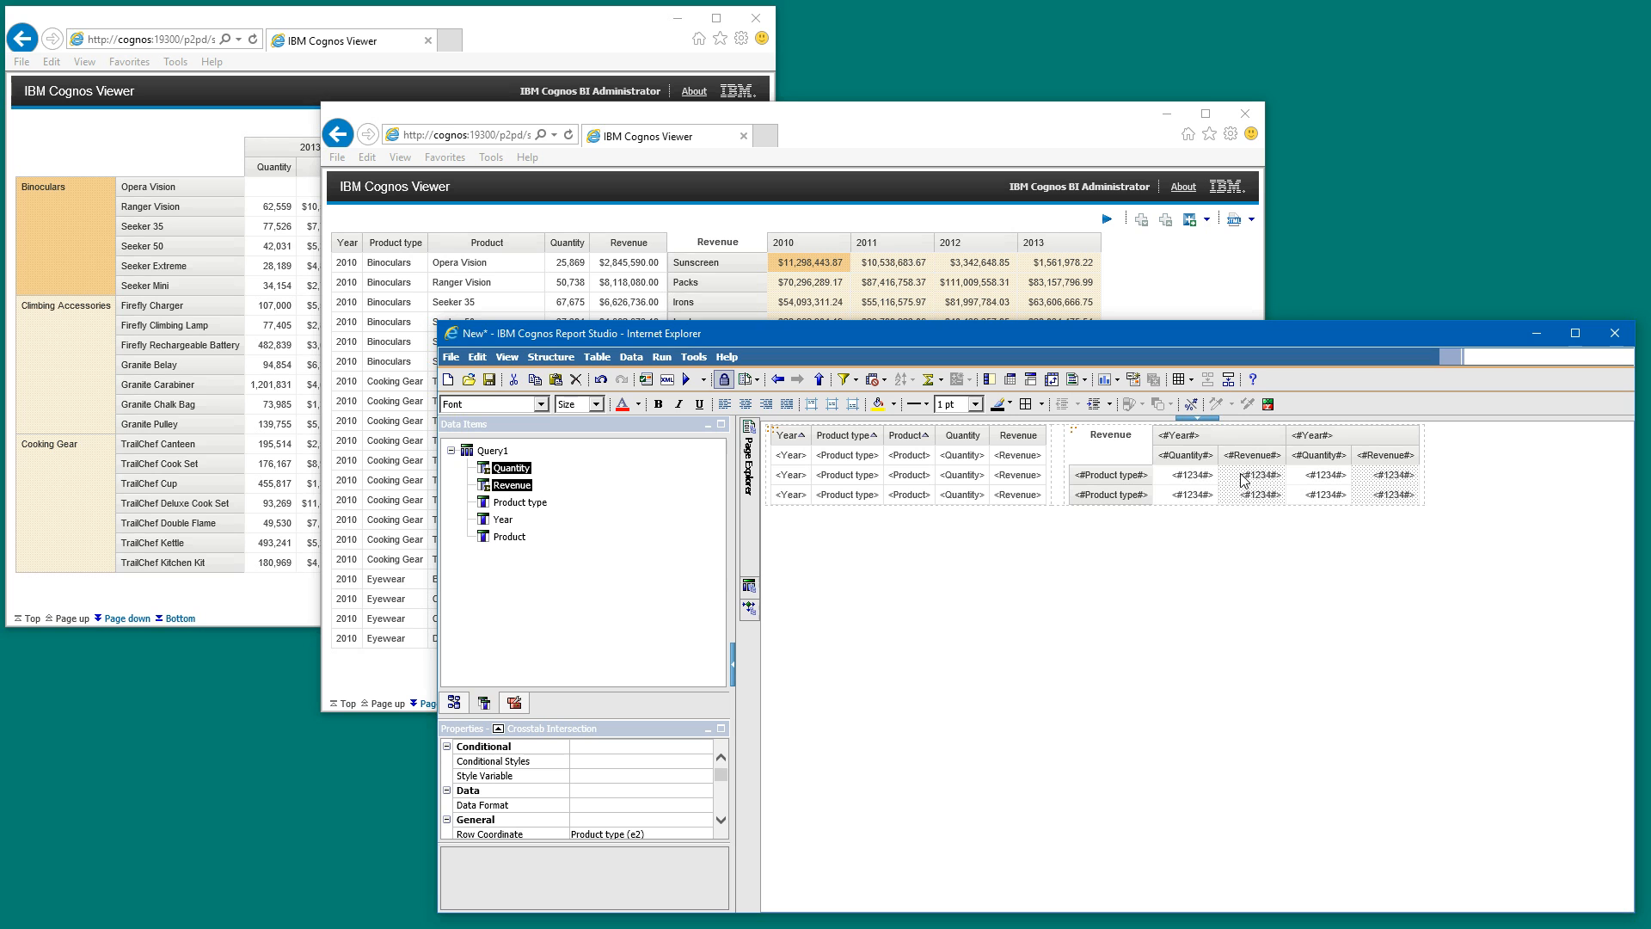
click(1240, 437)
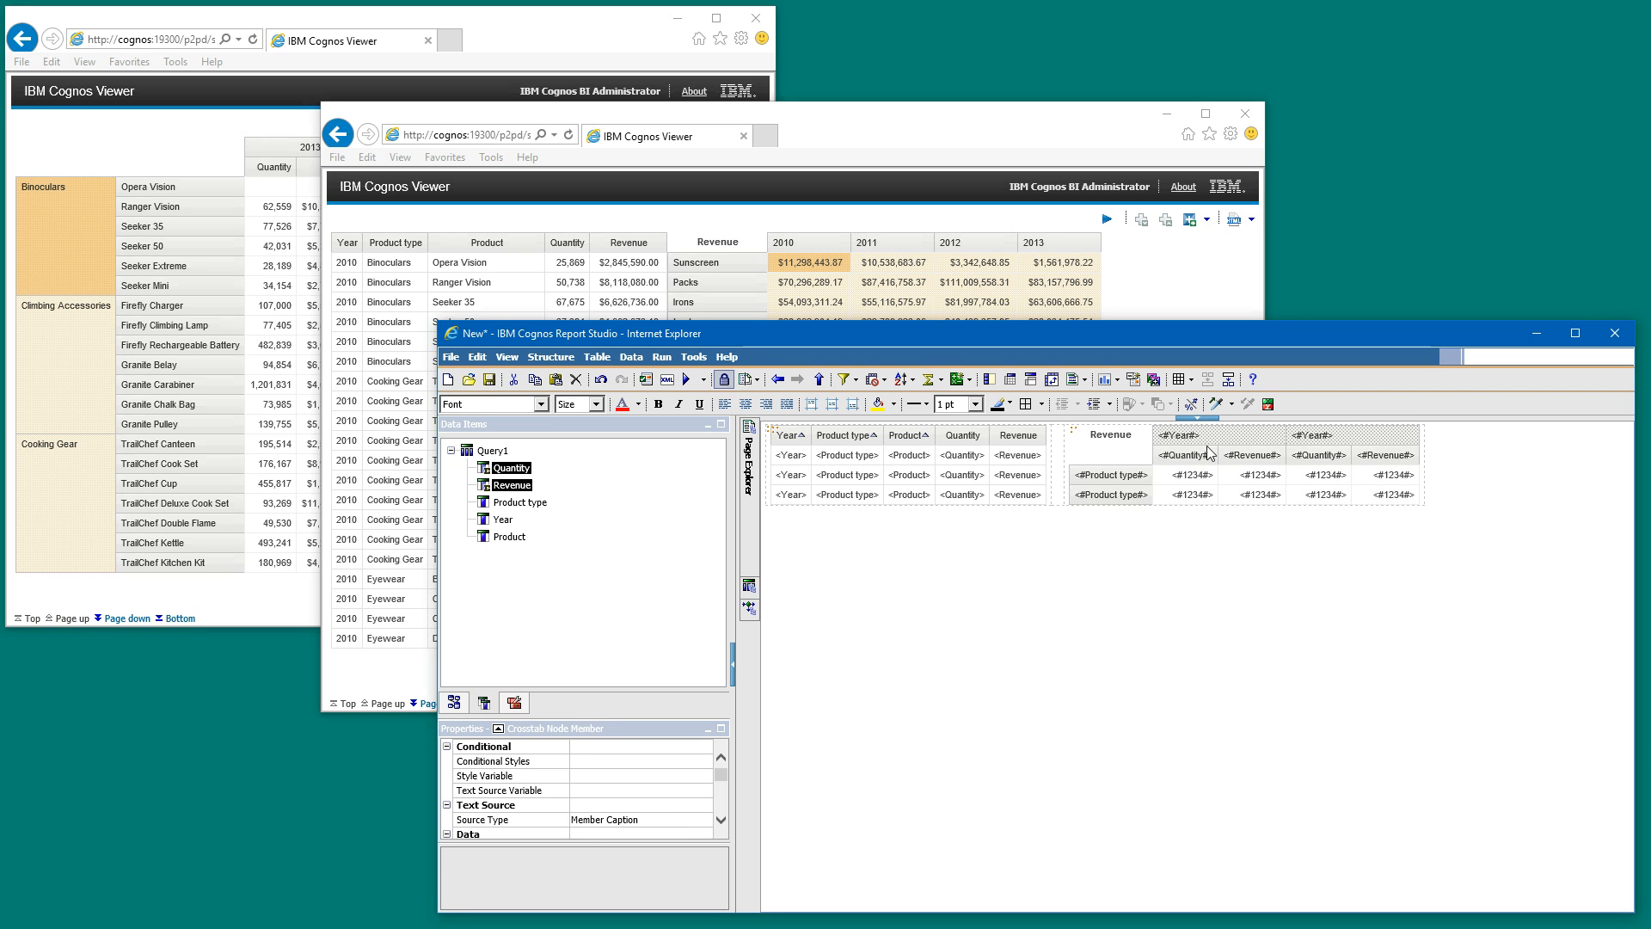
click(1145, 457)
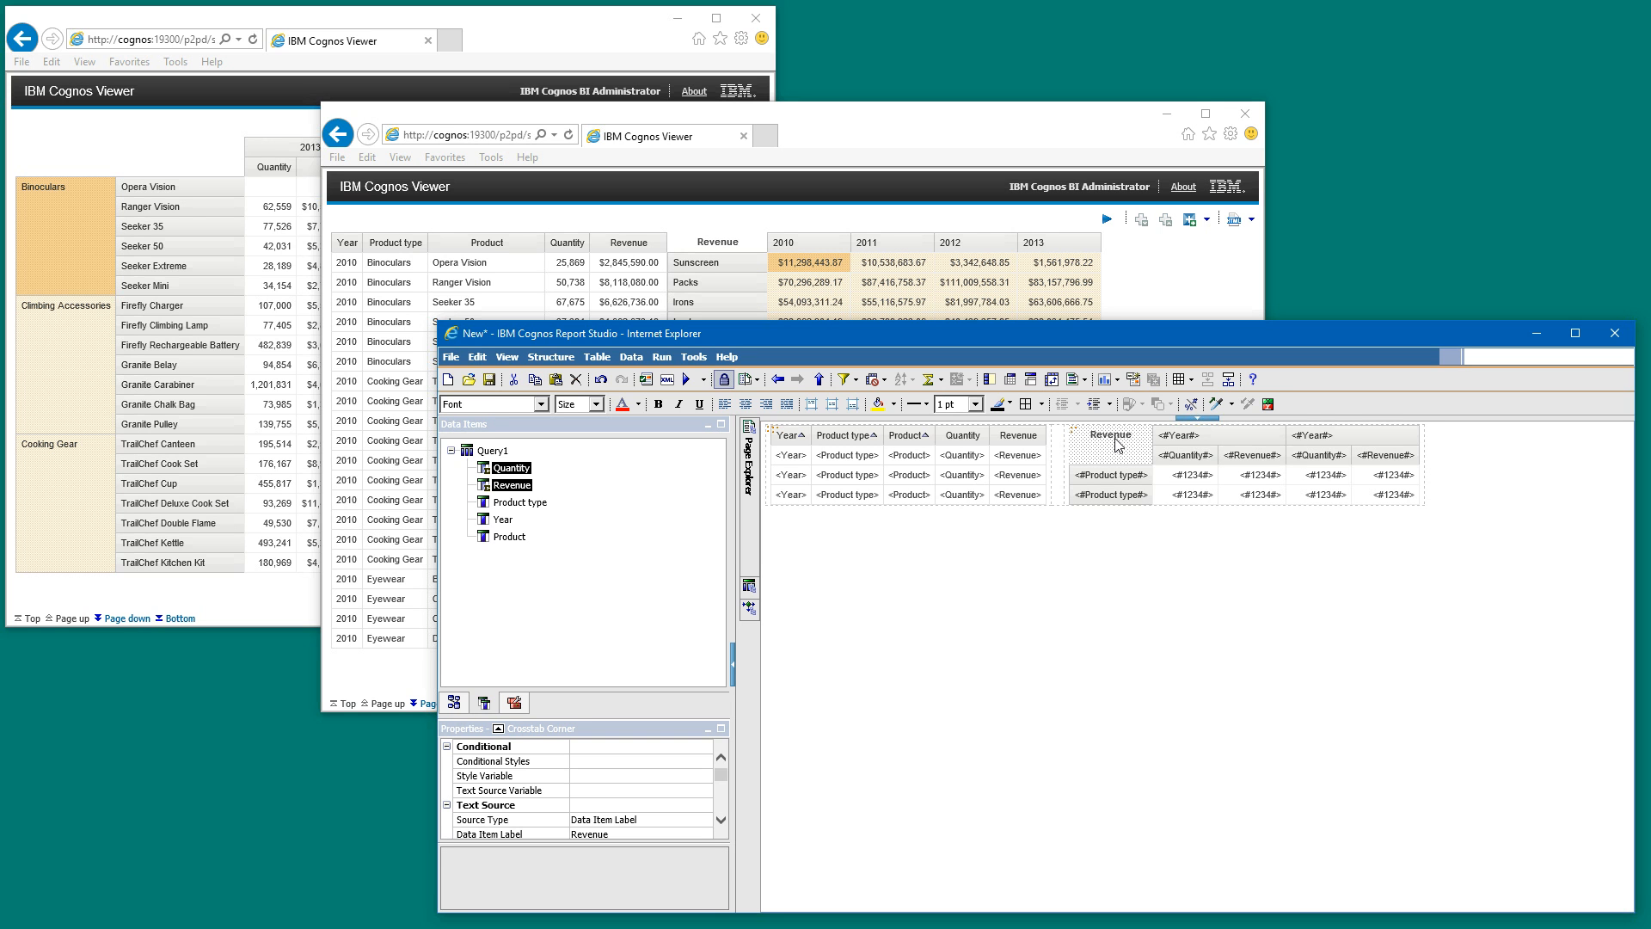
- Run the report and examine the Quantity and Revenue columns nested under each year
click(688, 380)
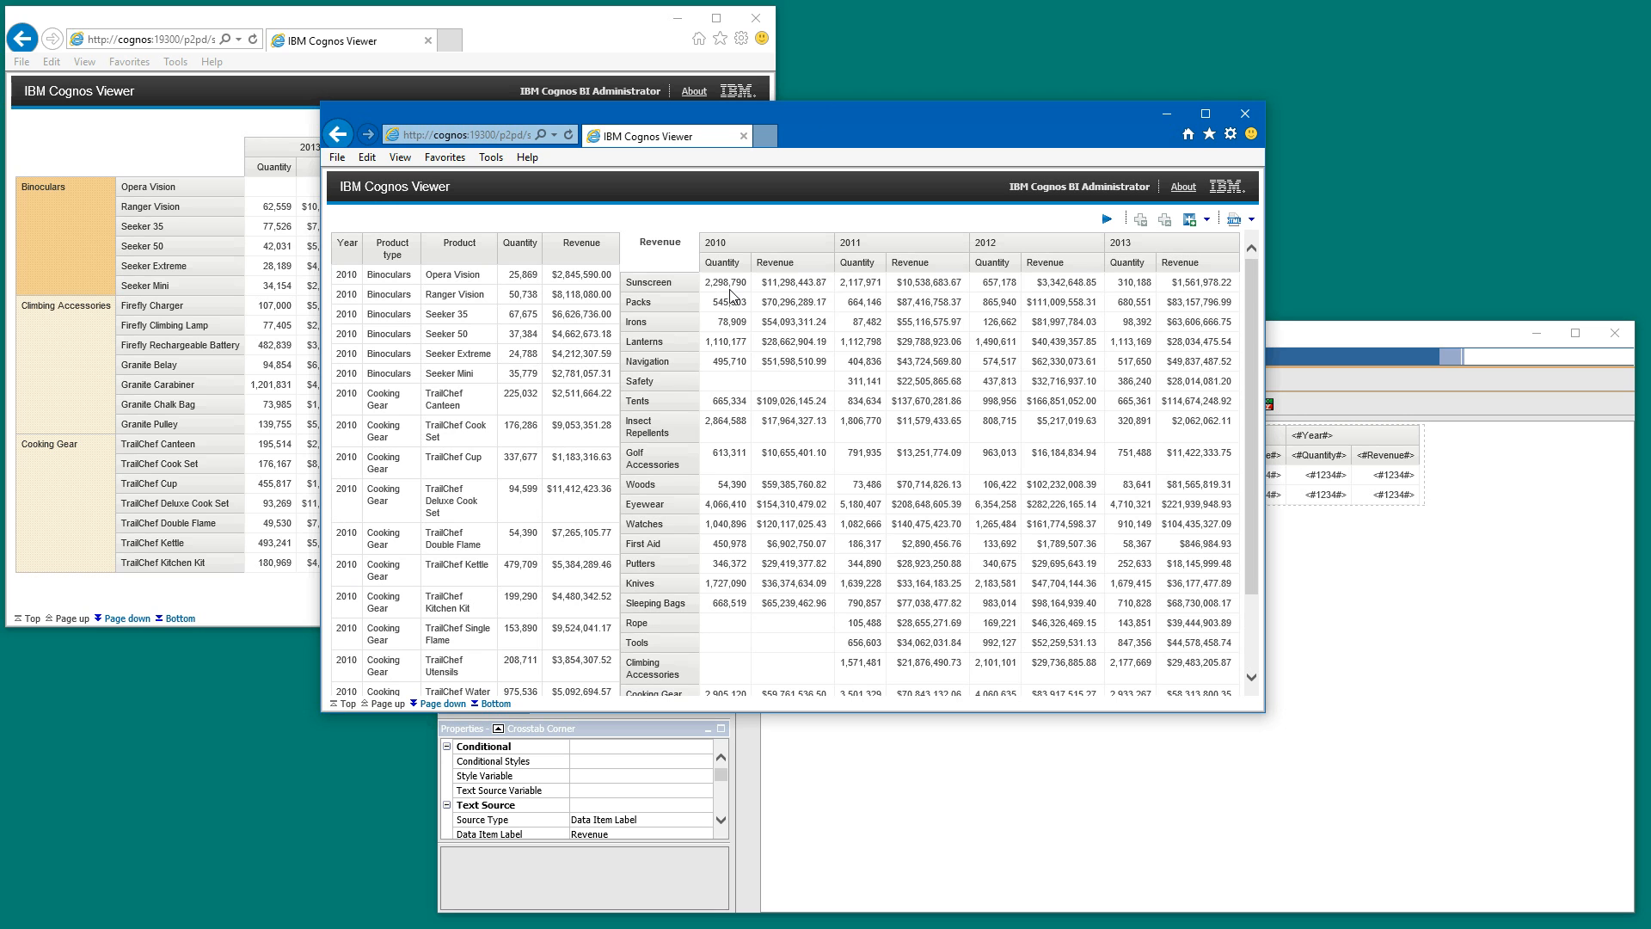
click(732, 289)
click(769, 282)
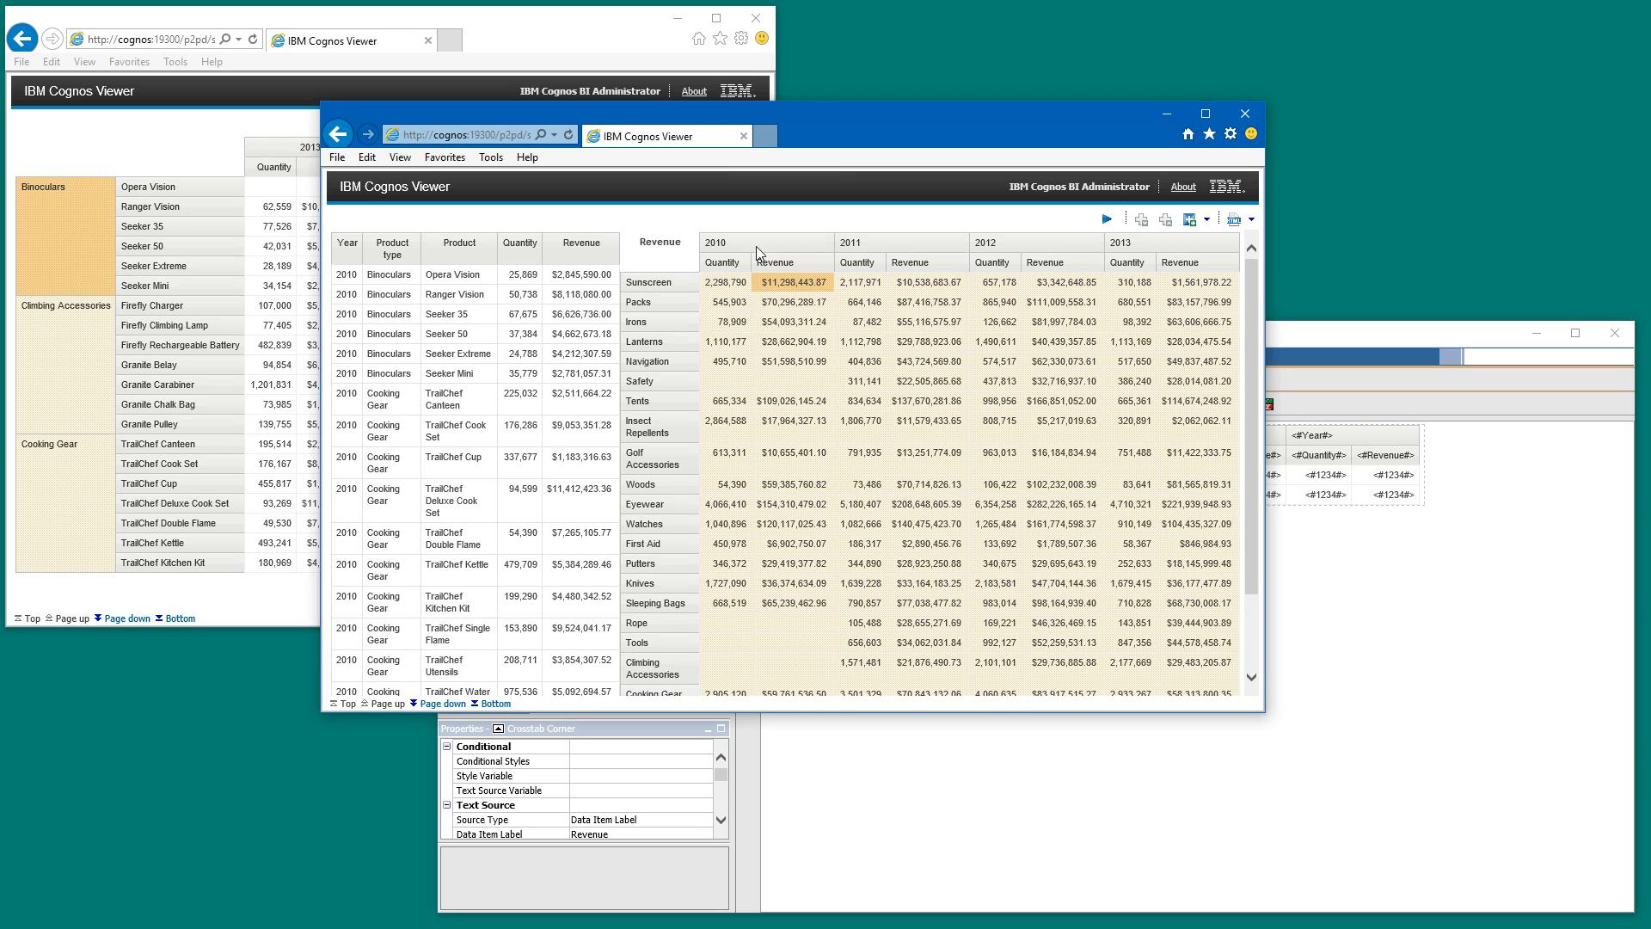
click(757, 244)
click(678, 289)
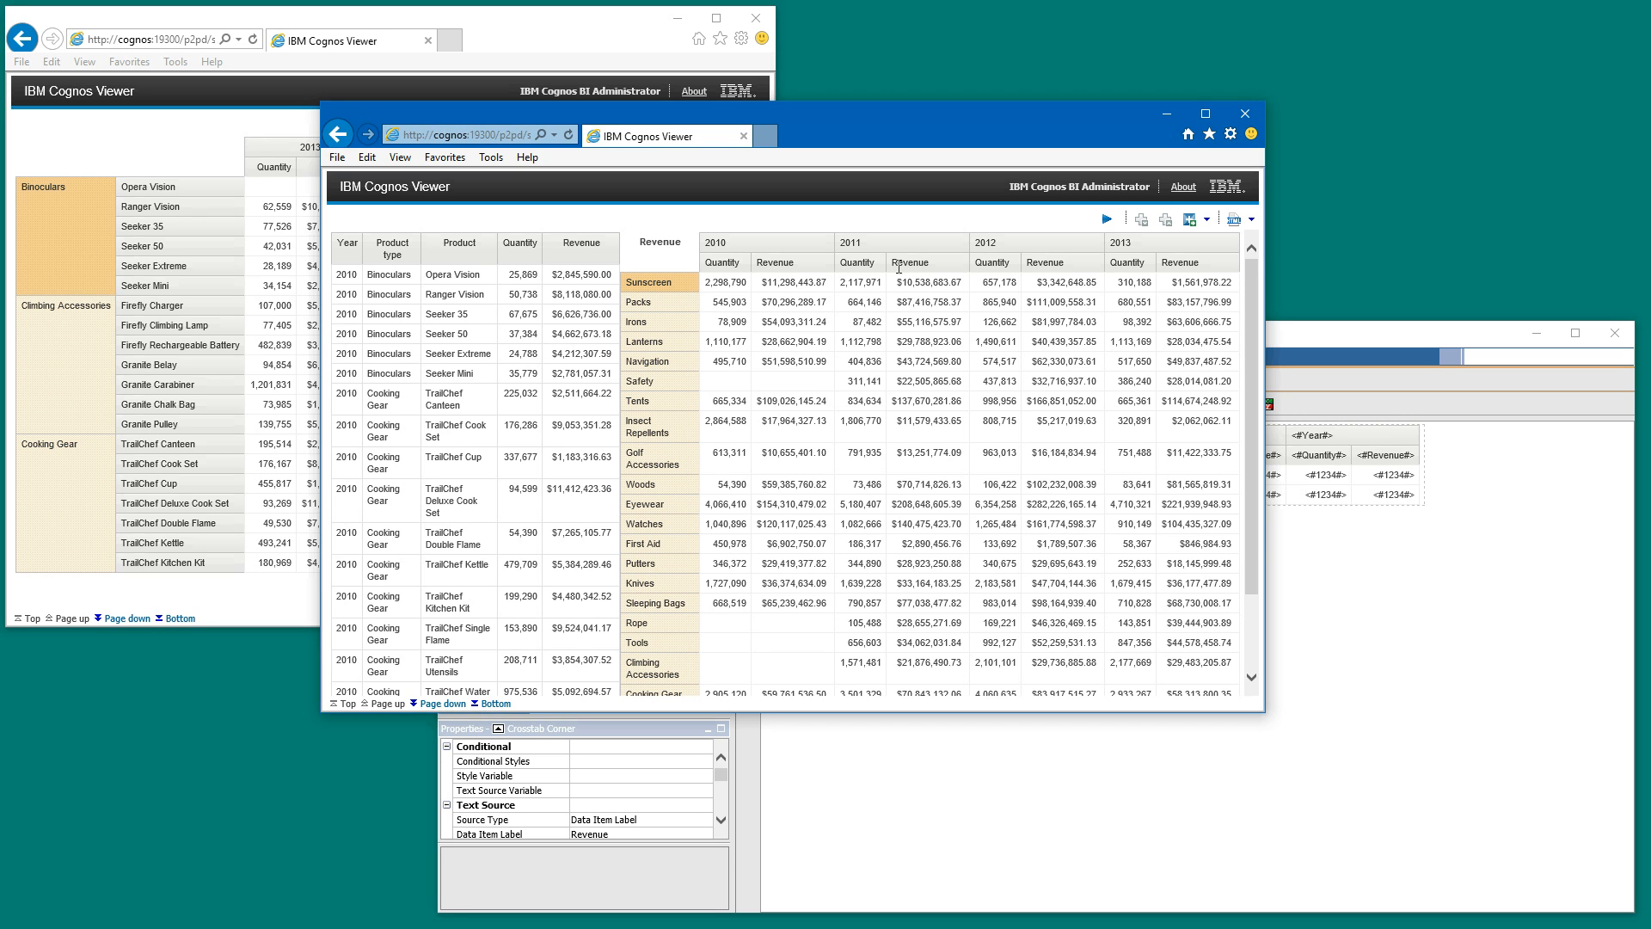
- Widen the viewer window, compare the list's product columns with the crosstab's rows, and return to Report Studio
drag(1264, 258, 1370, 257)
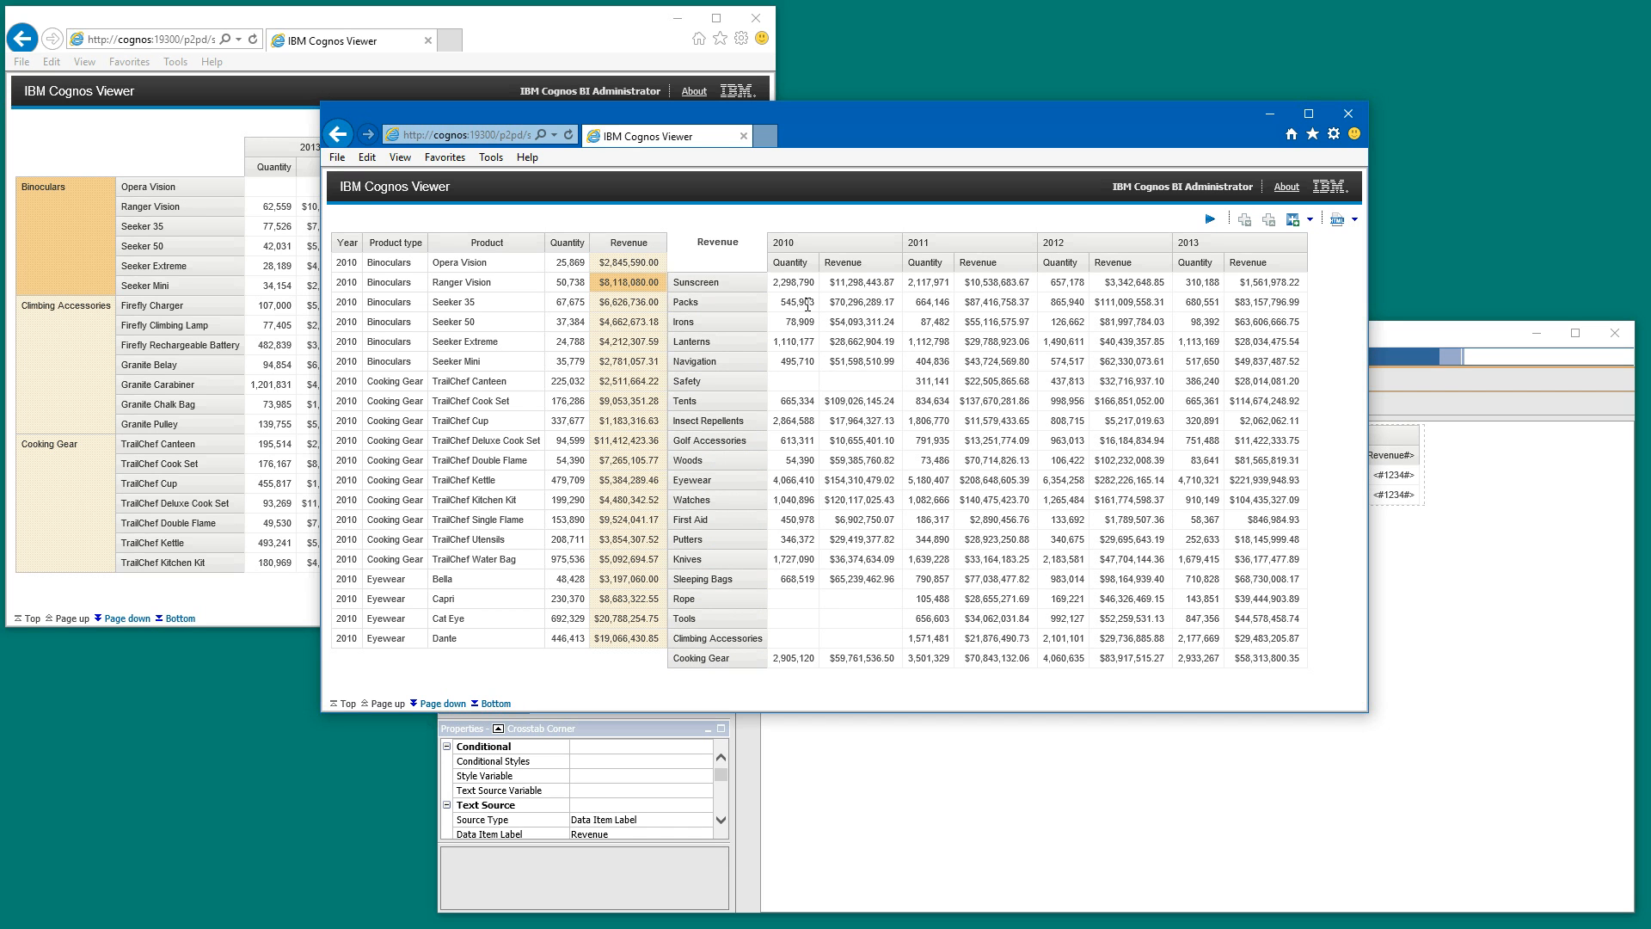
click(874, 266)
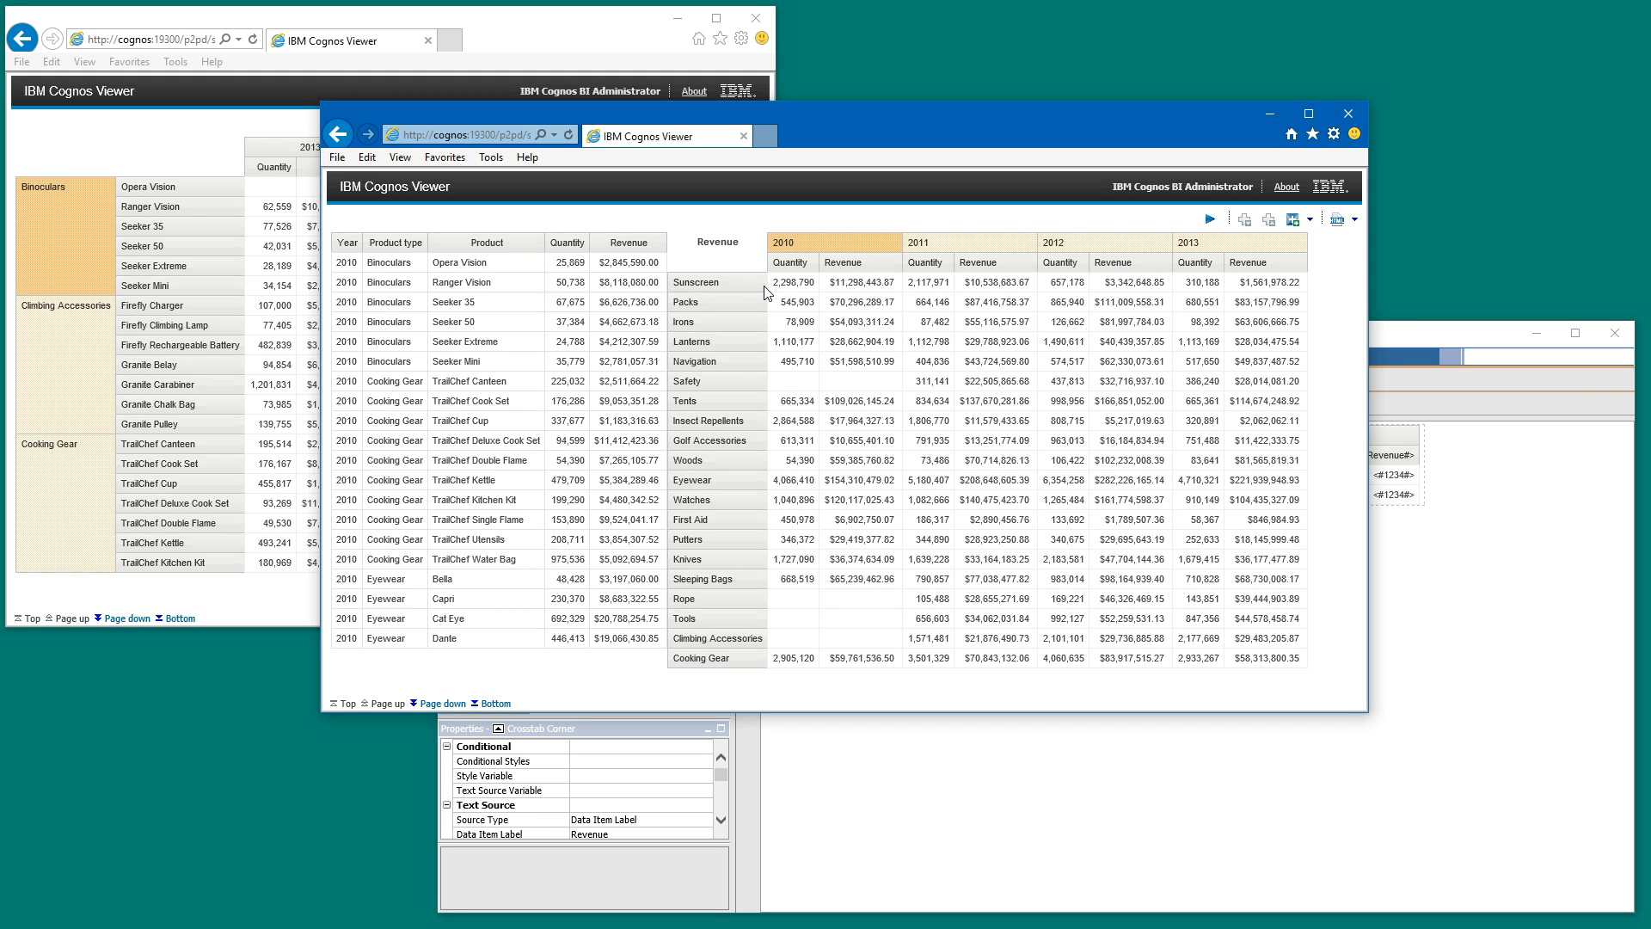
click(418, 270)
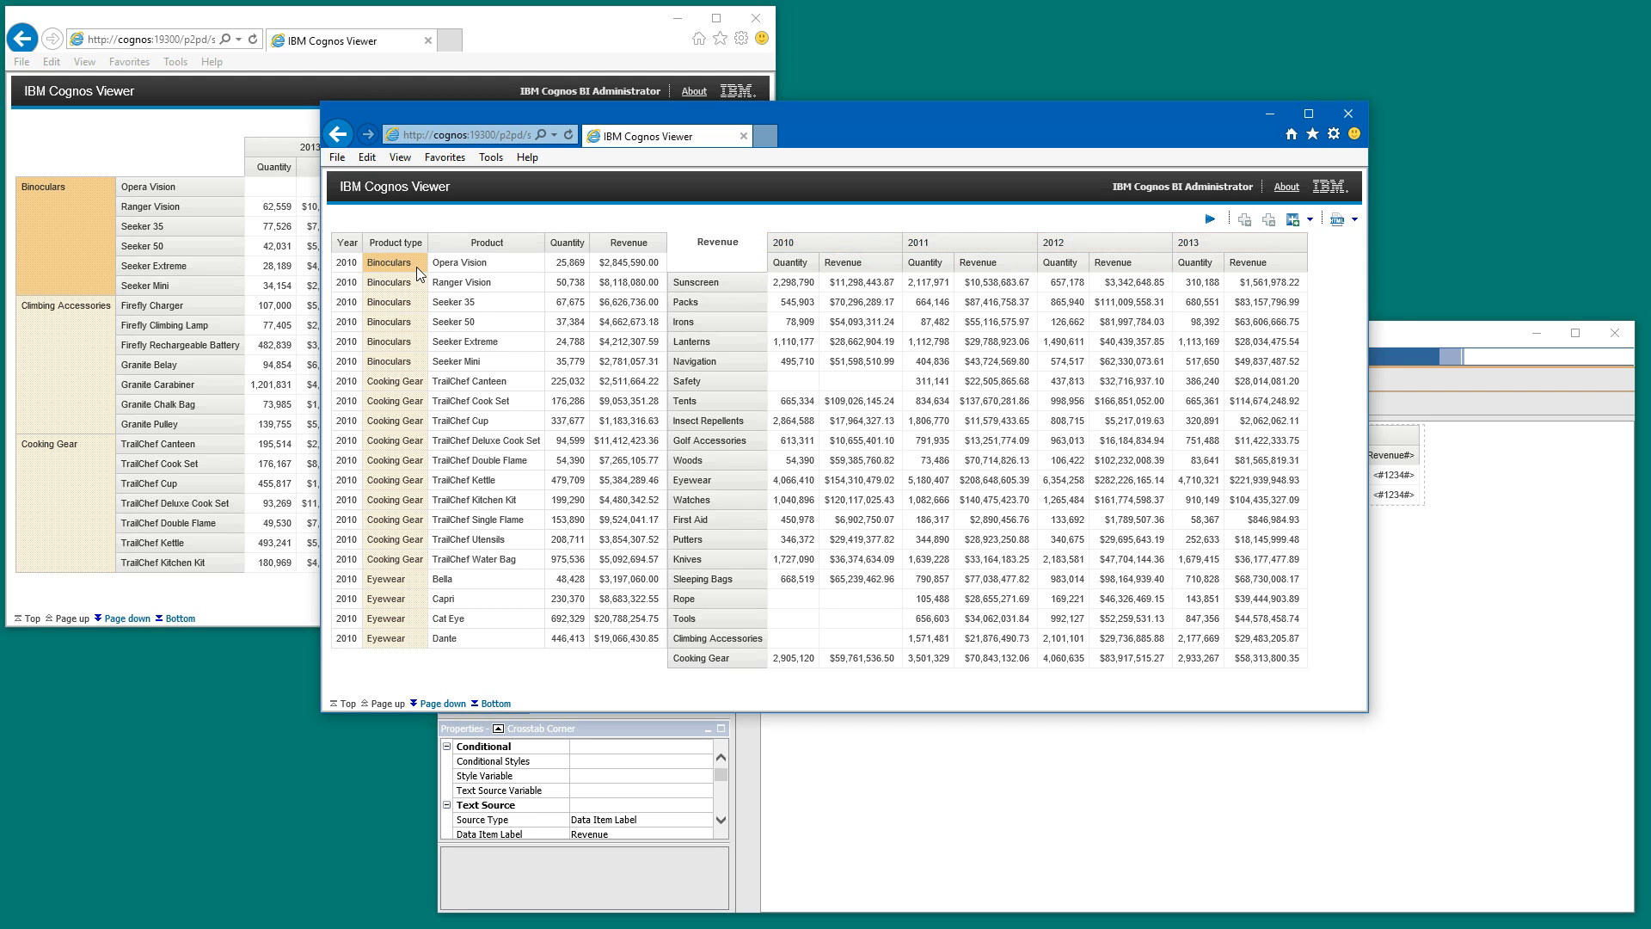
click(516, 266)
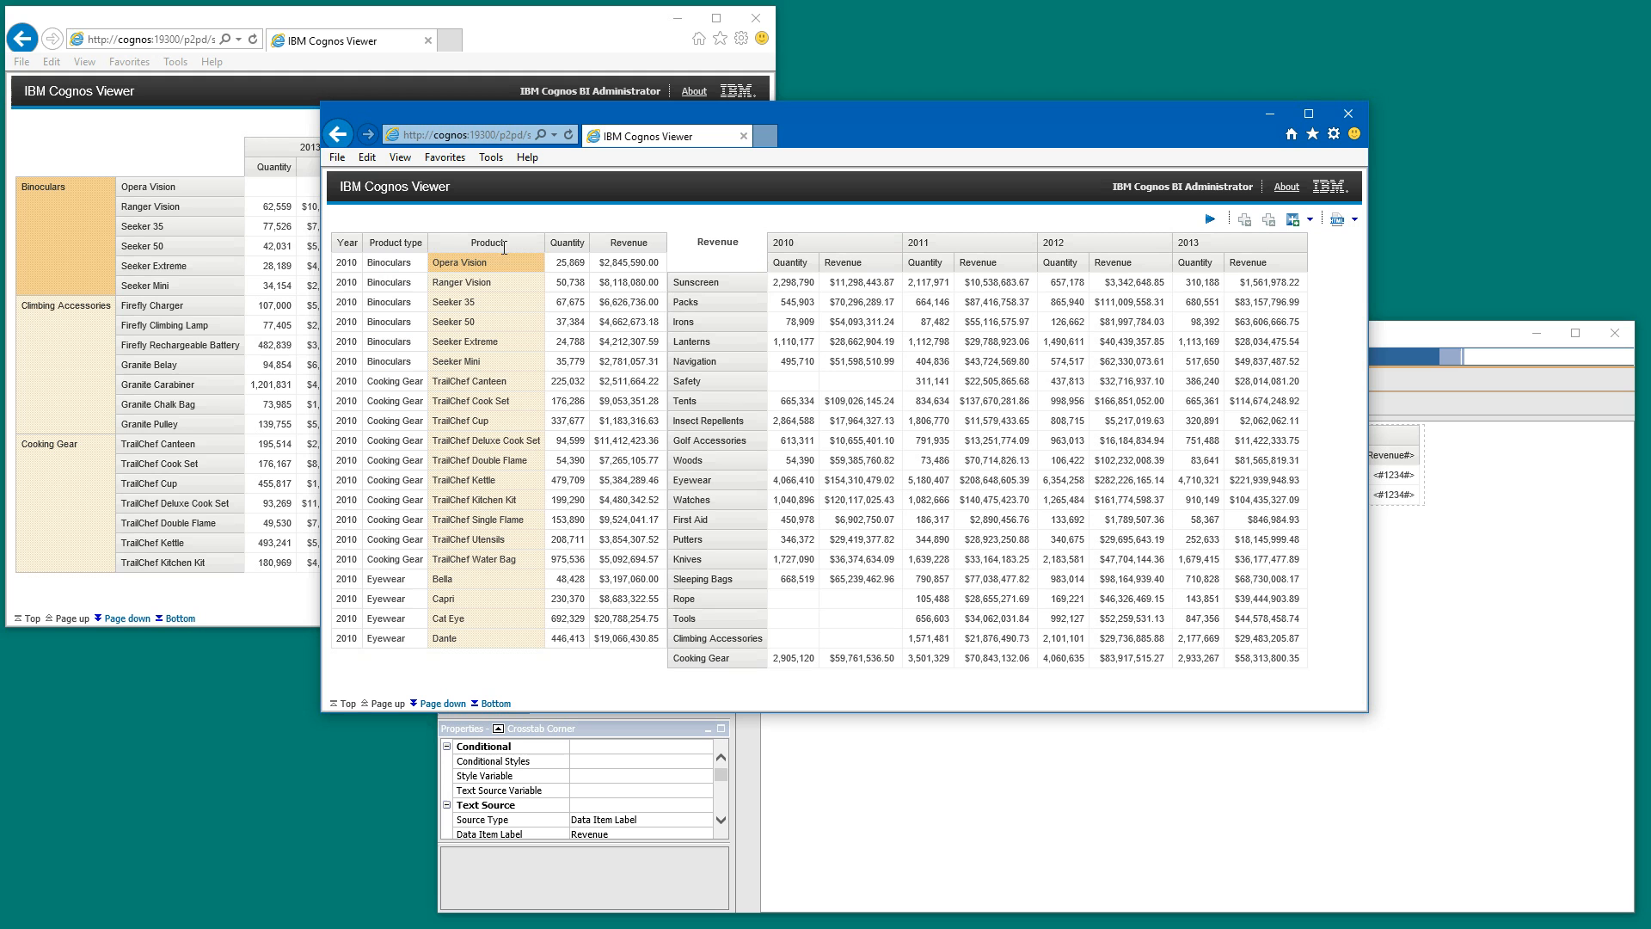
click(758, 289)
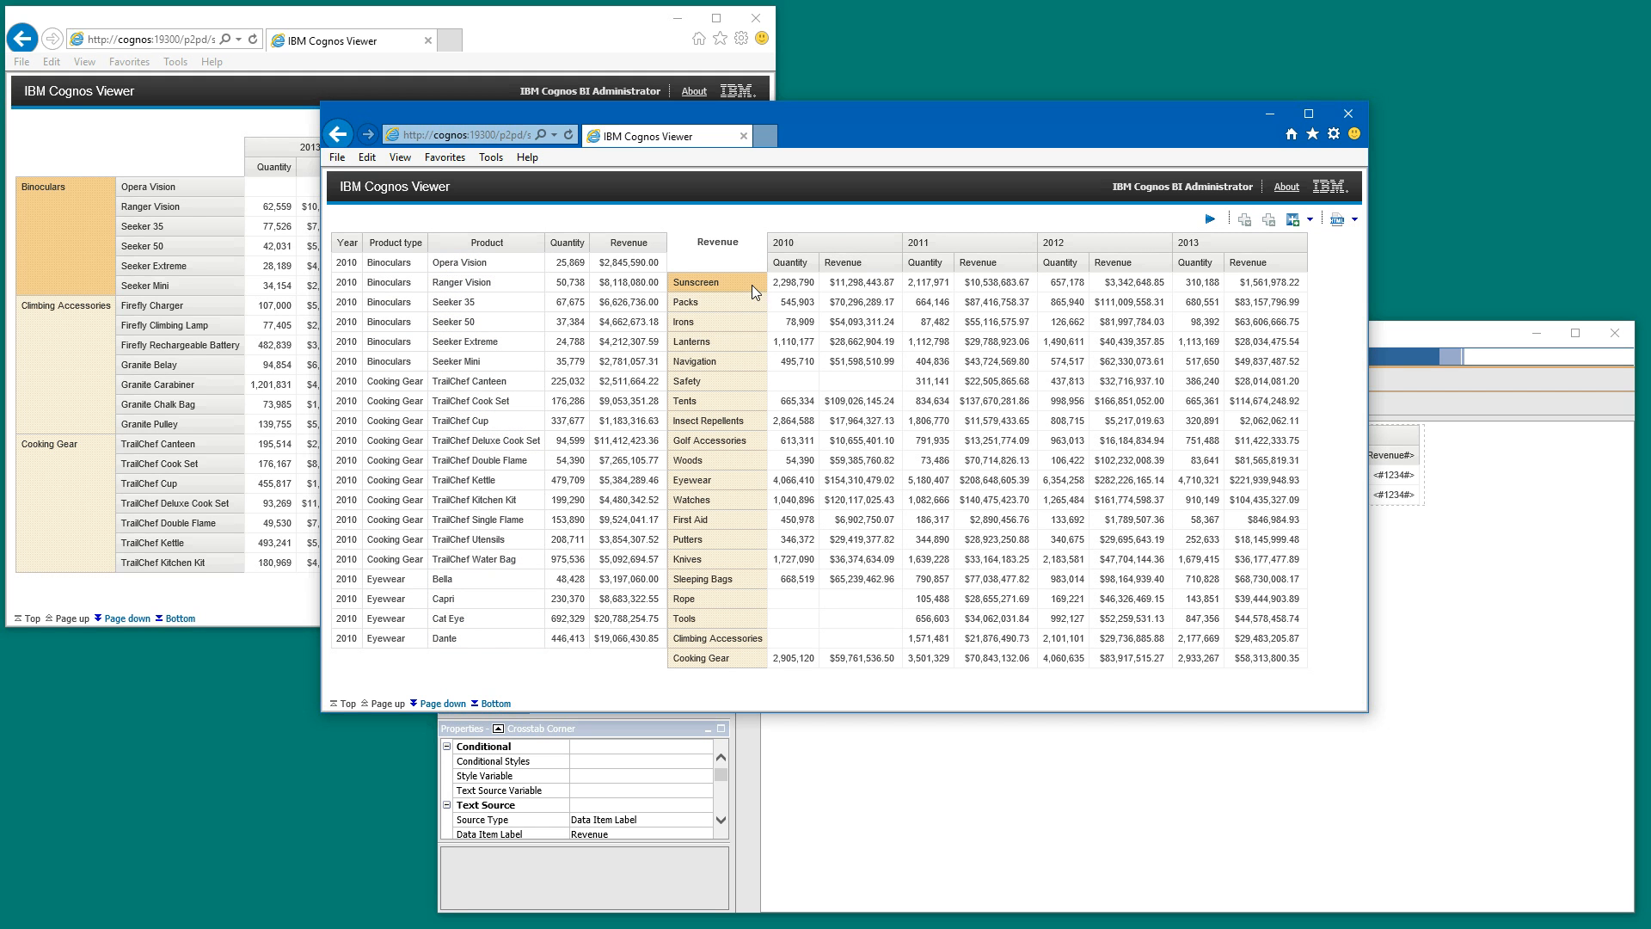
click(1396, 332)
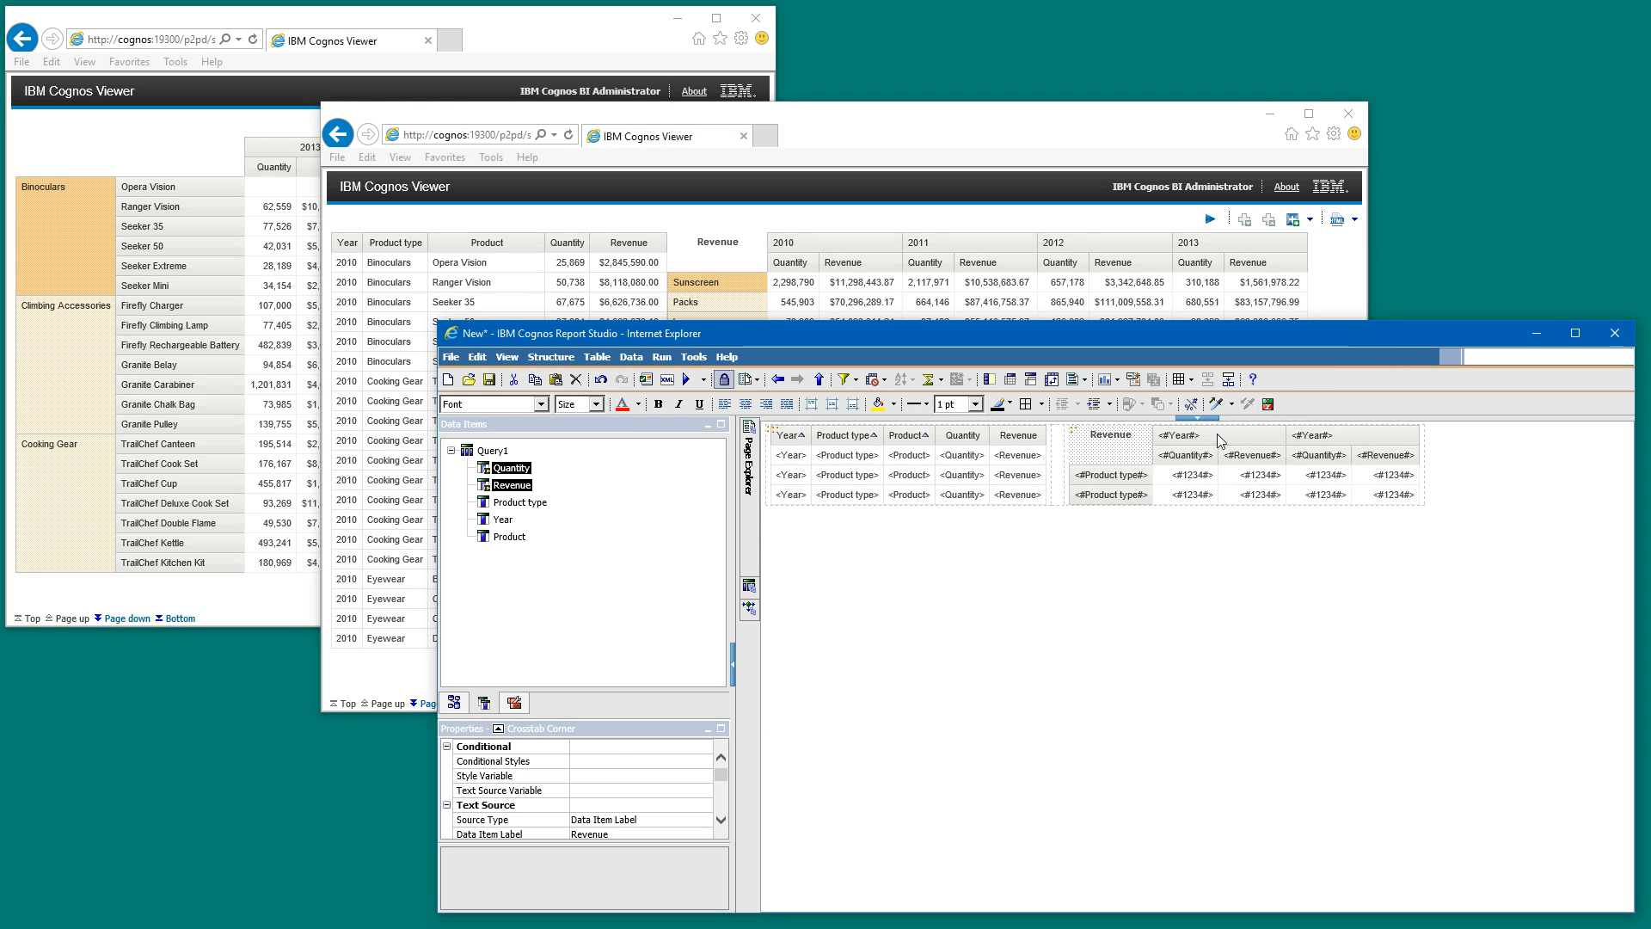
- Nest Product from Query1 inside Product type in the crosstab's rows
click(1148, 496)
click(509, 536)
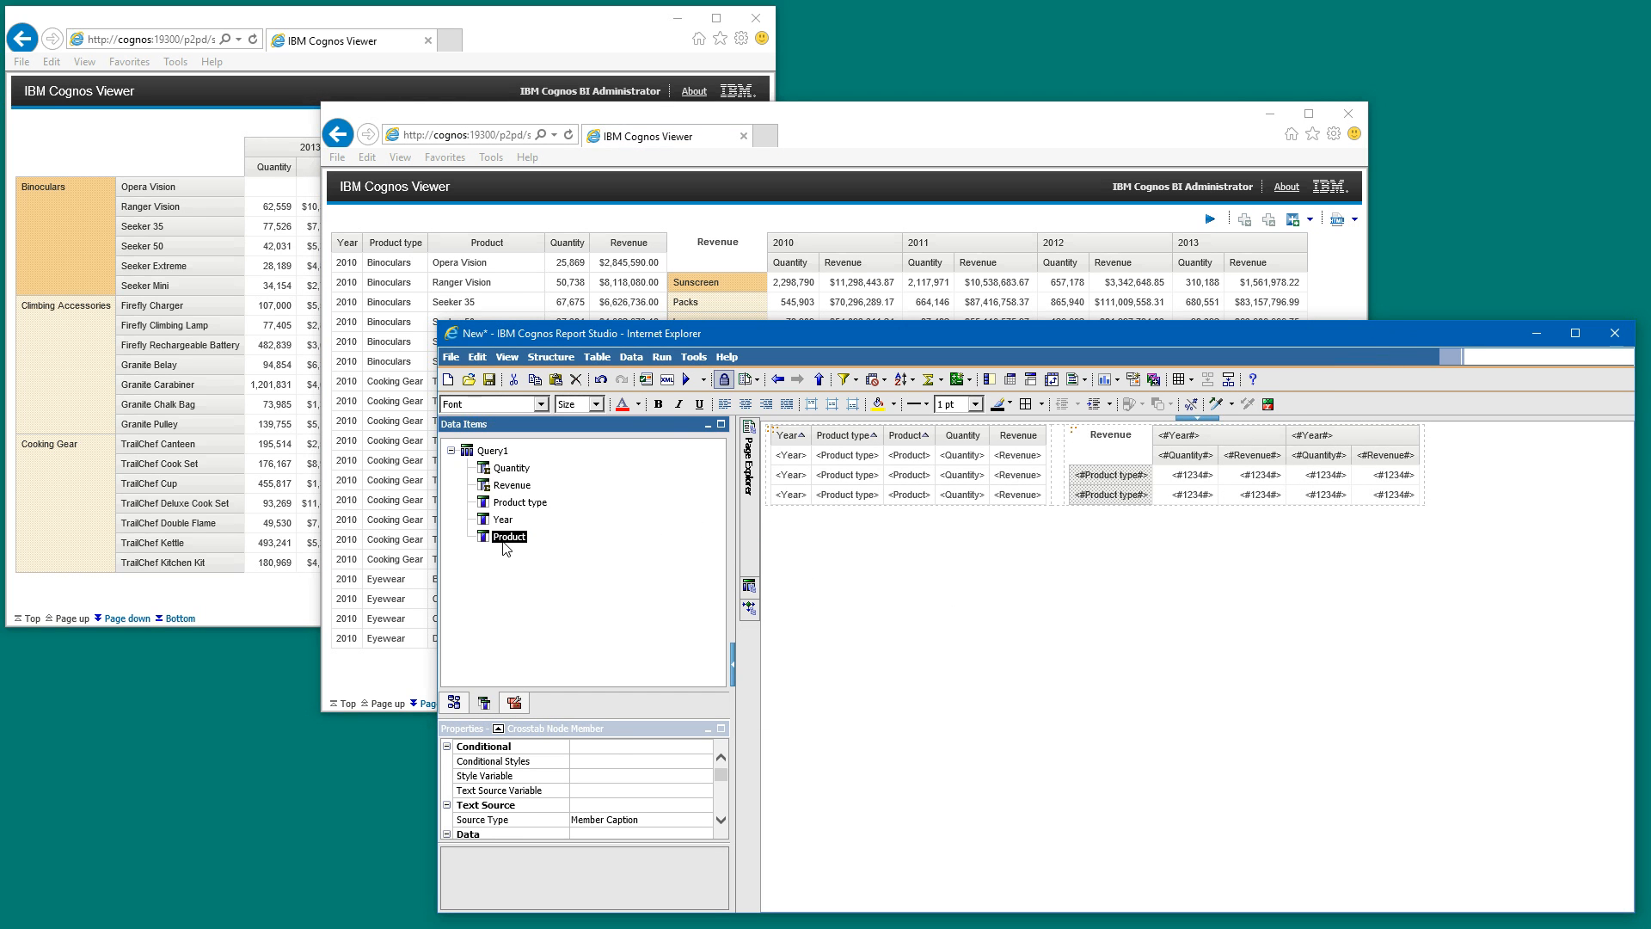
drag(505, 546, 1148, 493)
click(1159, 492)
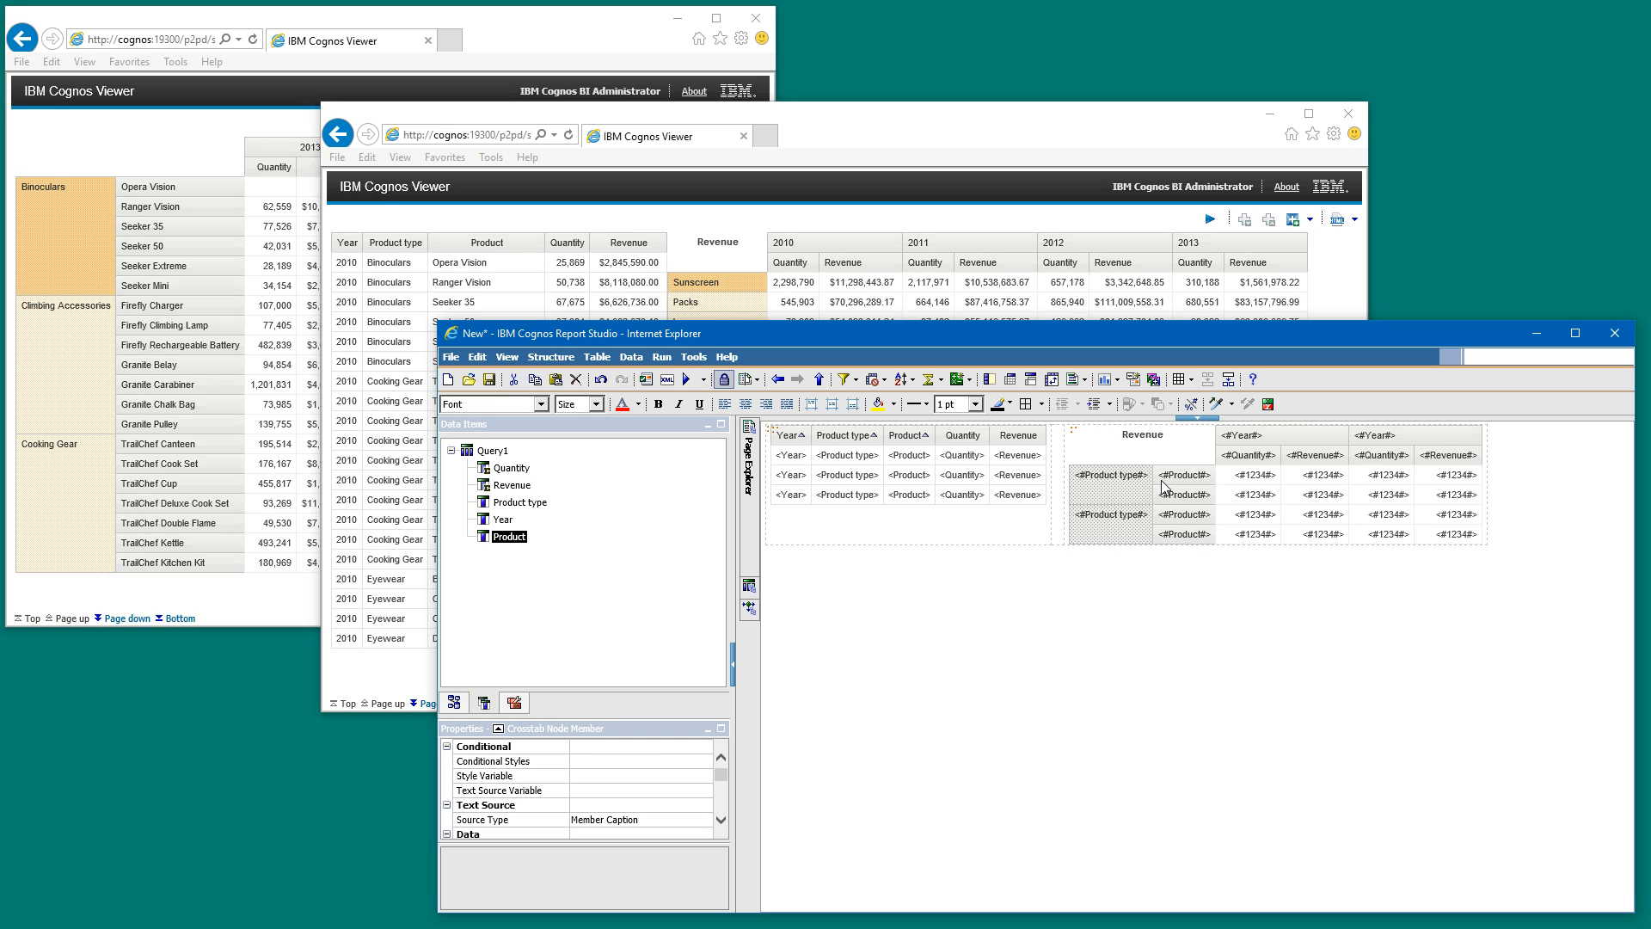
click(1139, 499)
click(1196, 485)
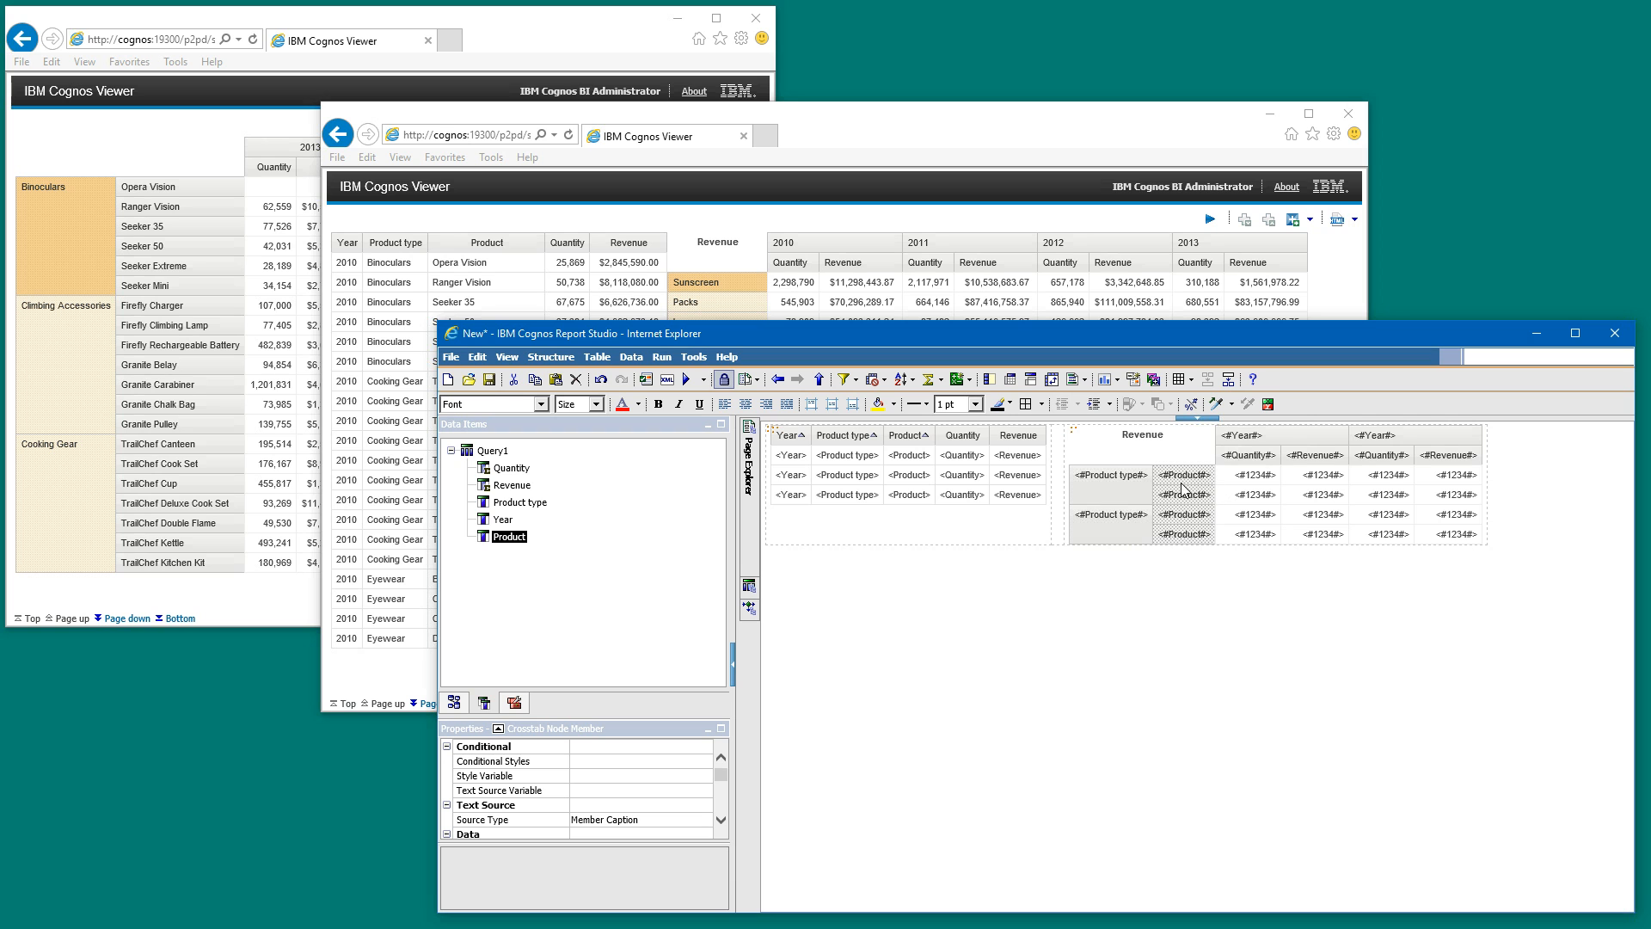
- Right-align the crosstab's Quantity and Revenue column headings and center the Year headings above them
click(1276, 457)
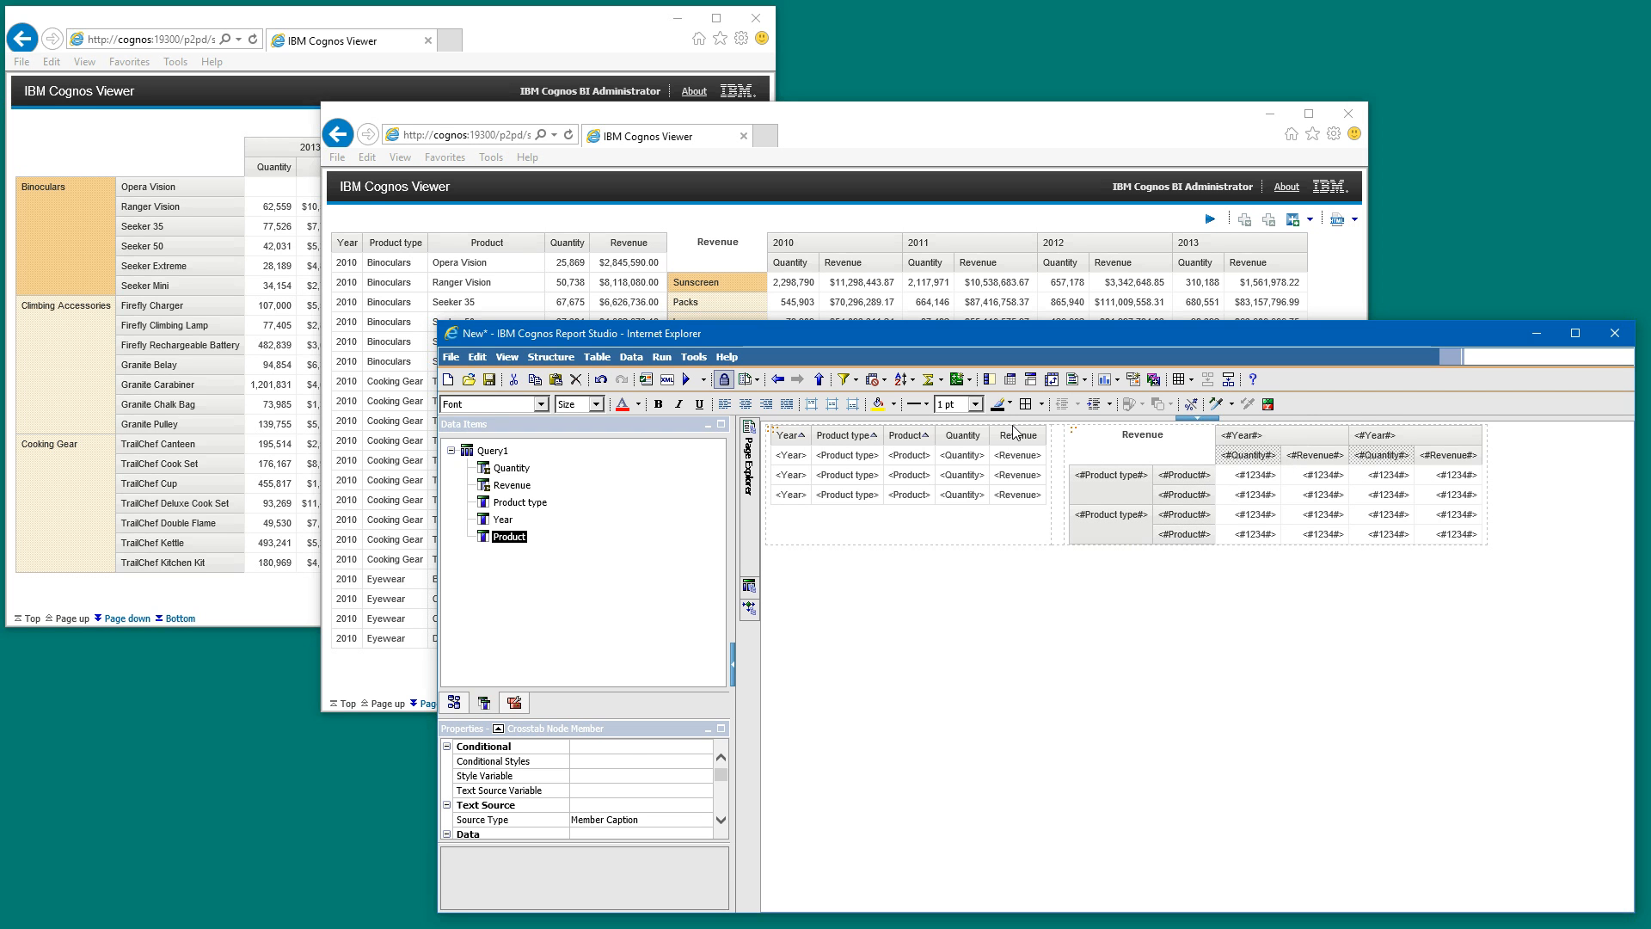
click(766, 403)
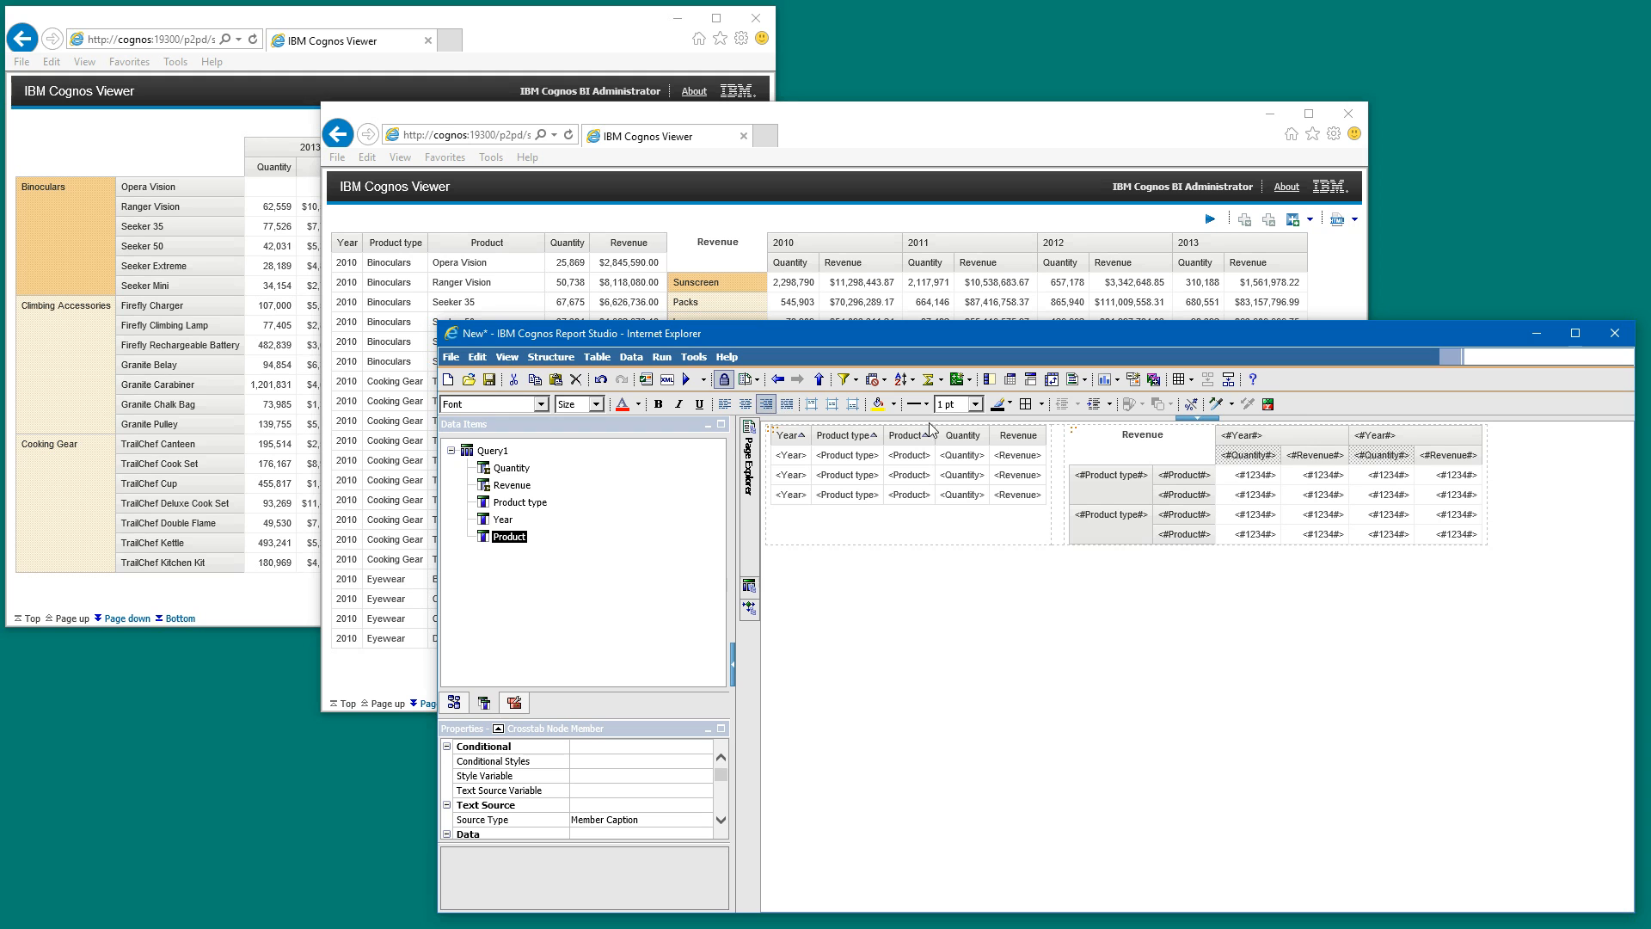
click(1315, 454)
click(766, 403)
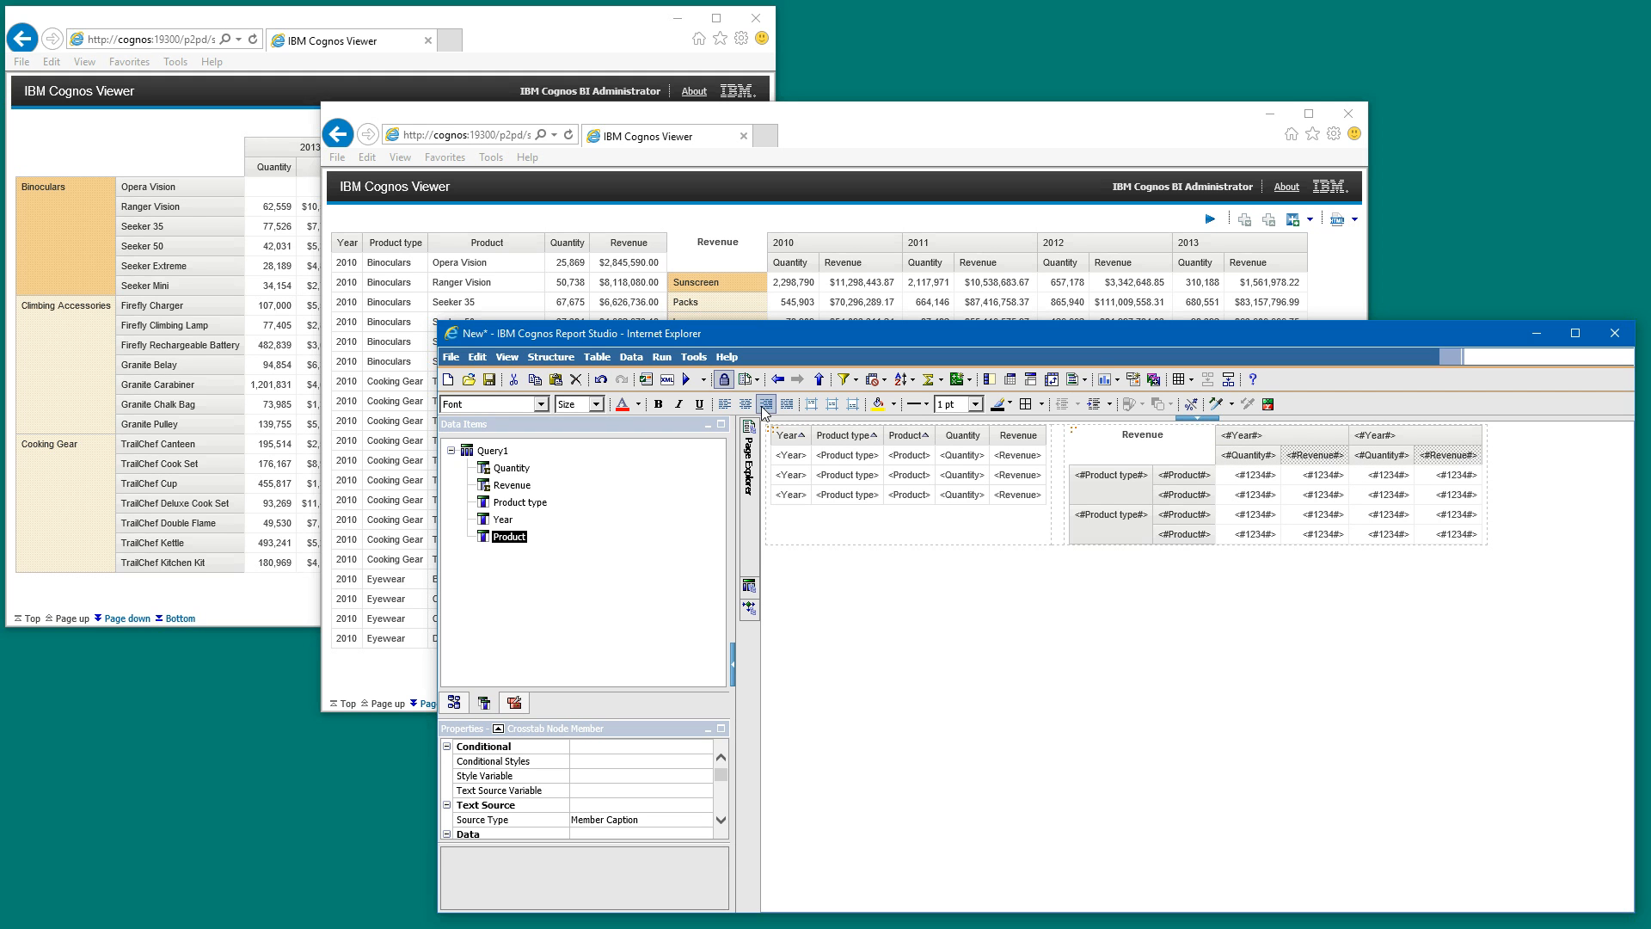
click(1308, 435)
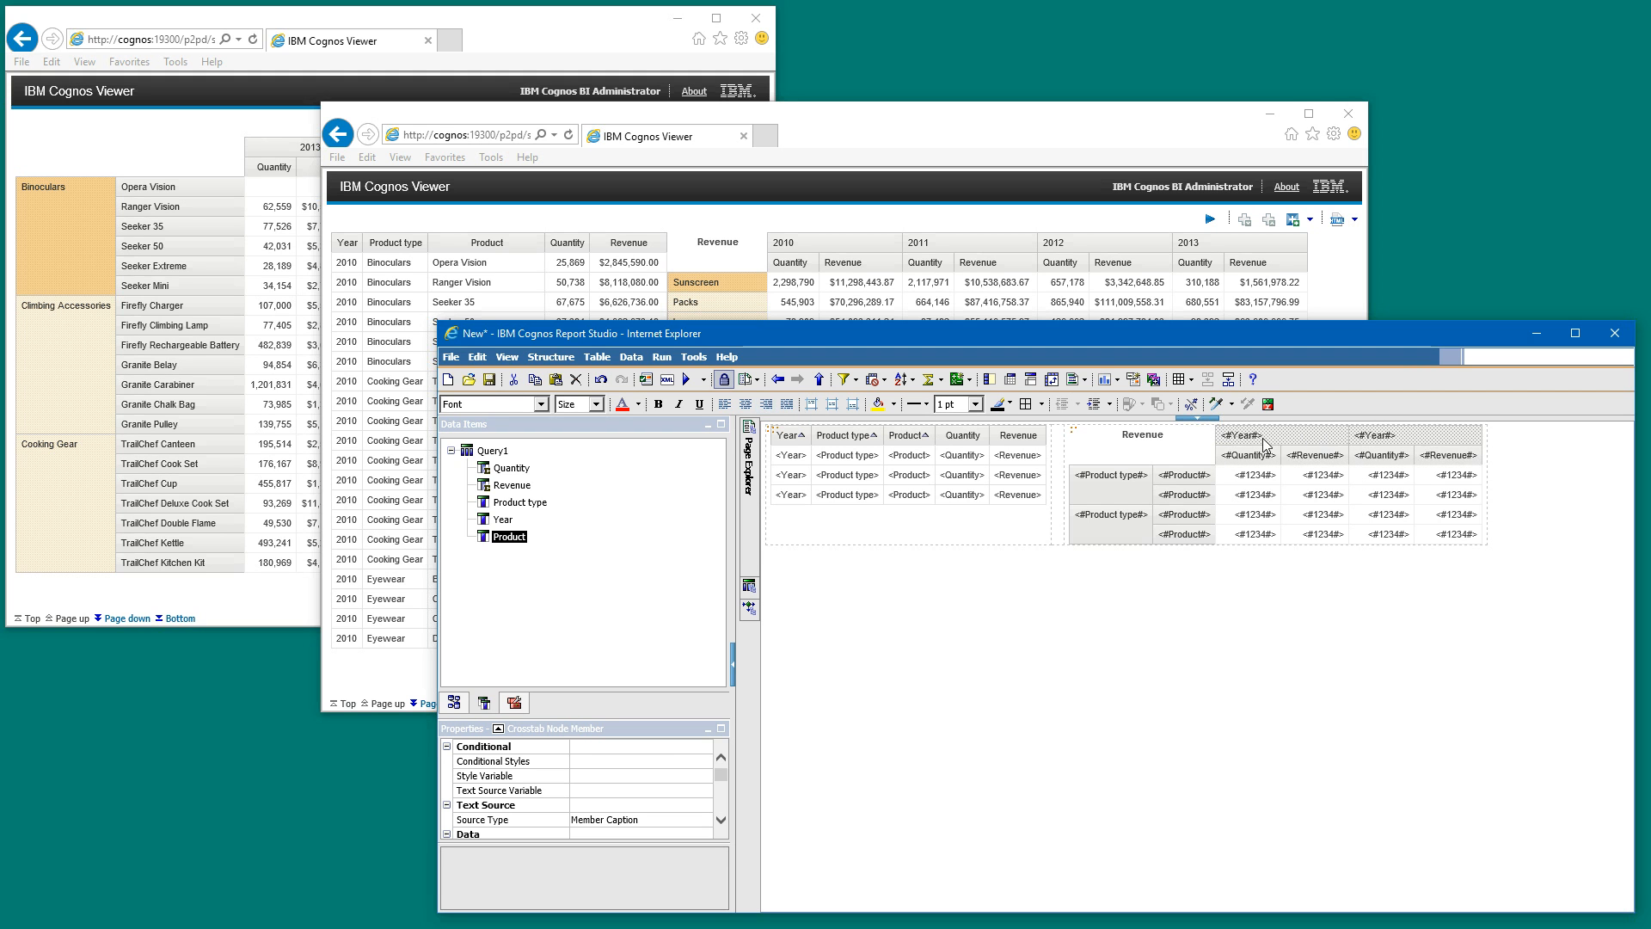
click(745, 403)
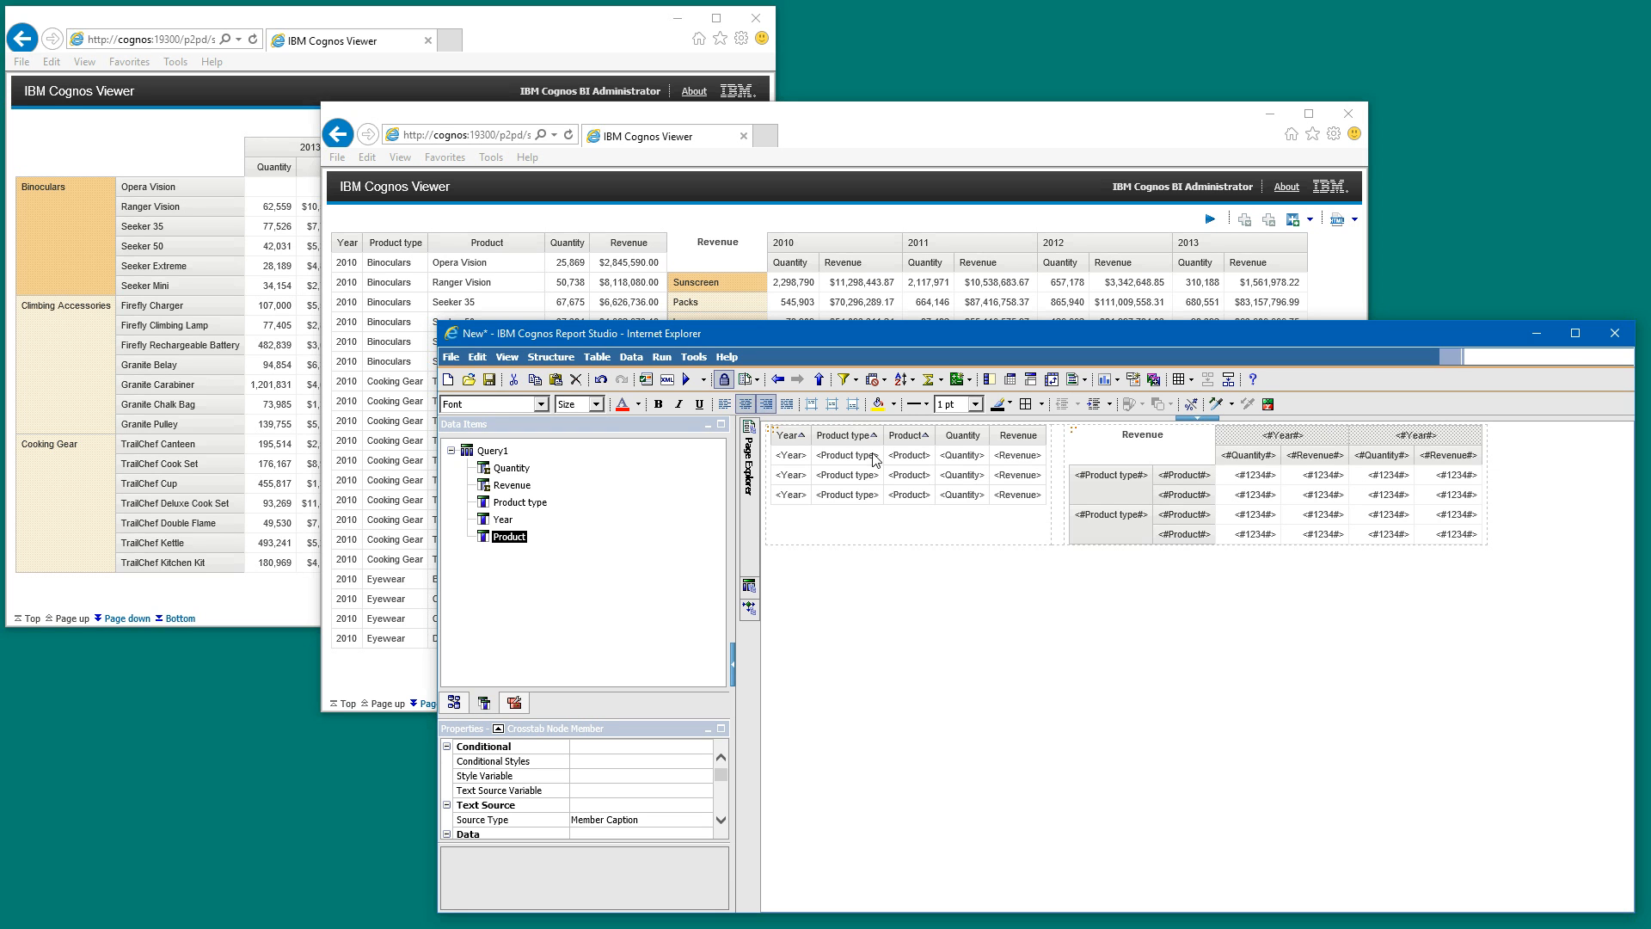
- Change the crosstab corner's text source type to Text
click(1150, 453)
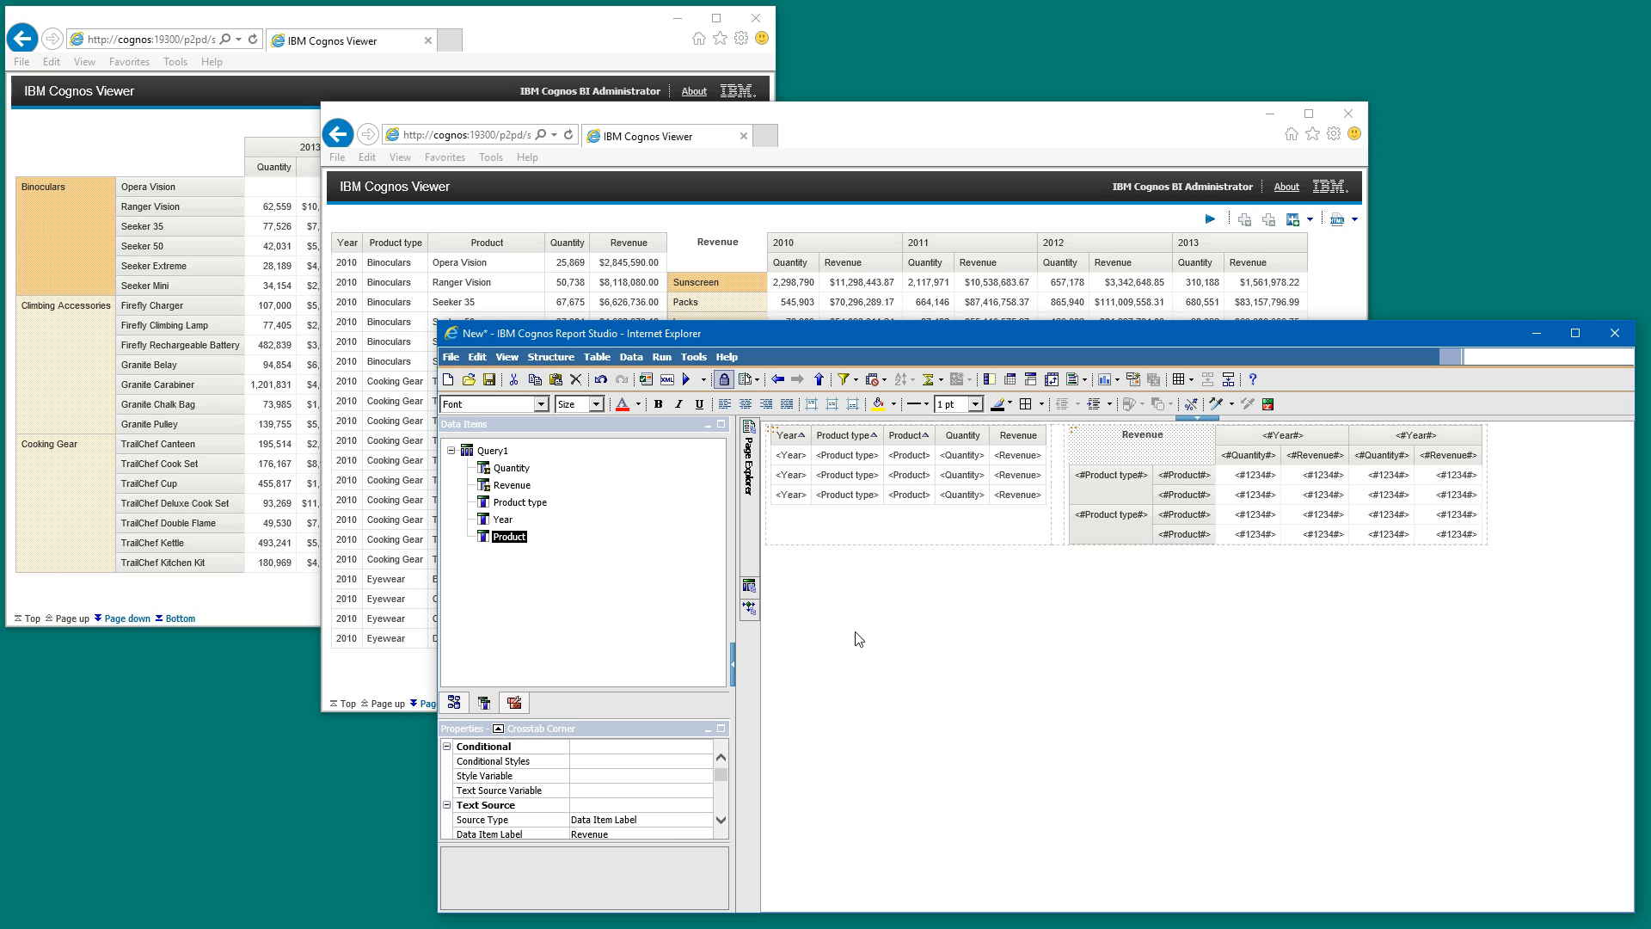
click(667, 826)
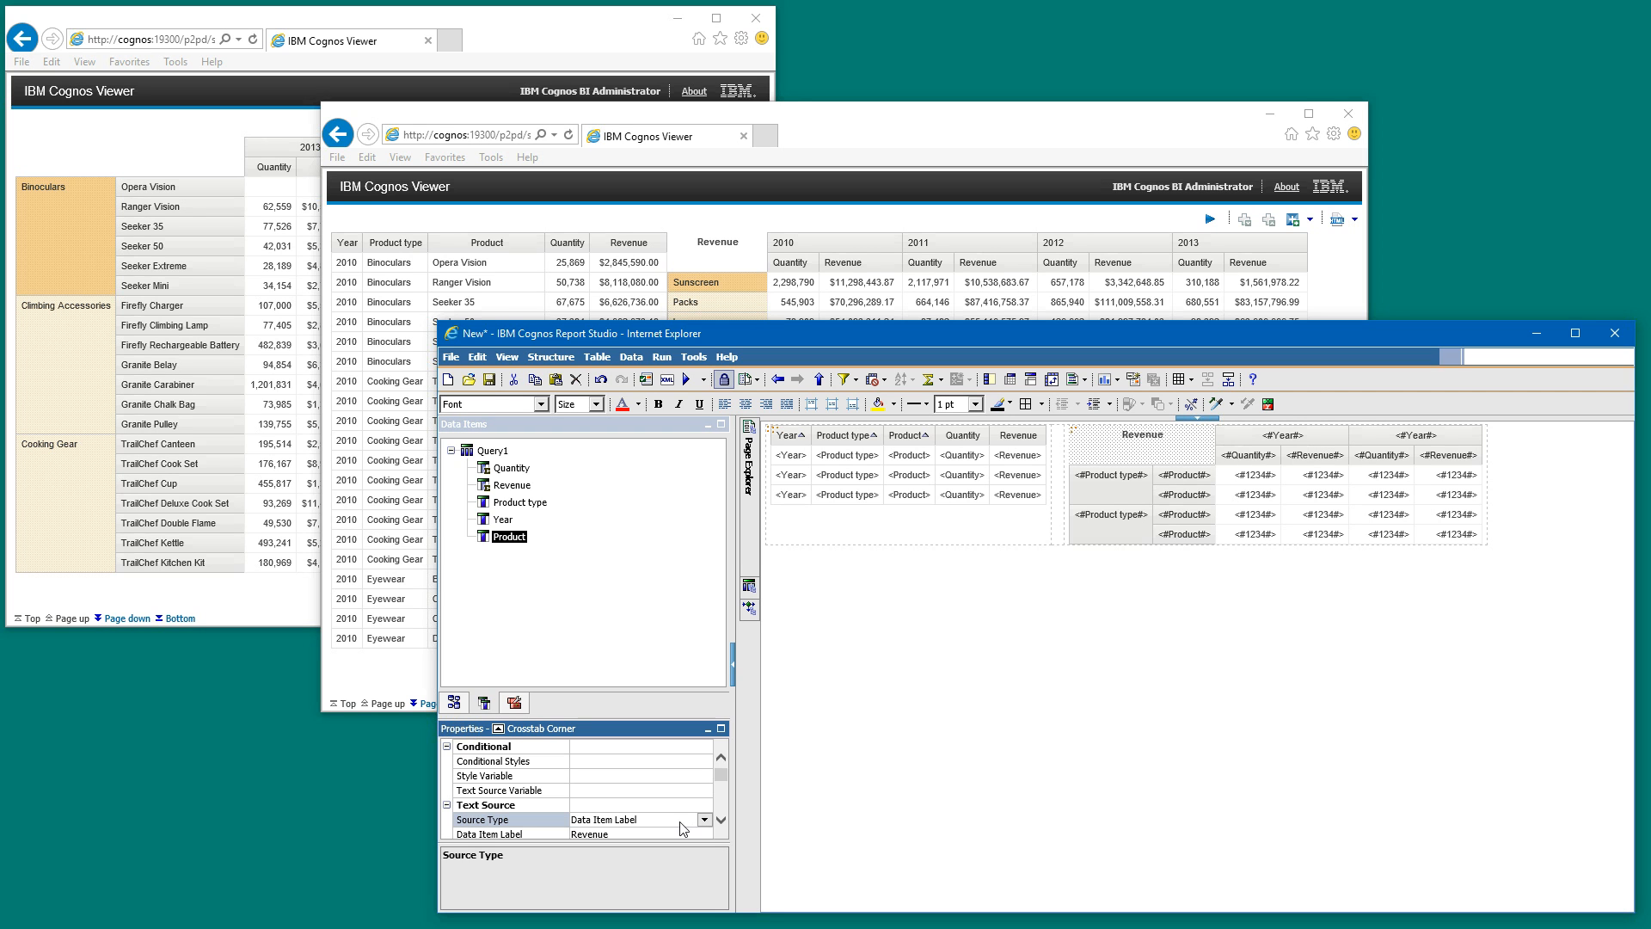
click(705, 820)
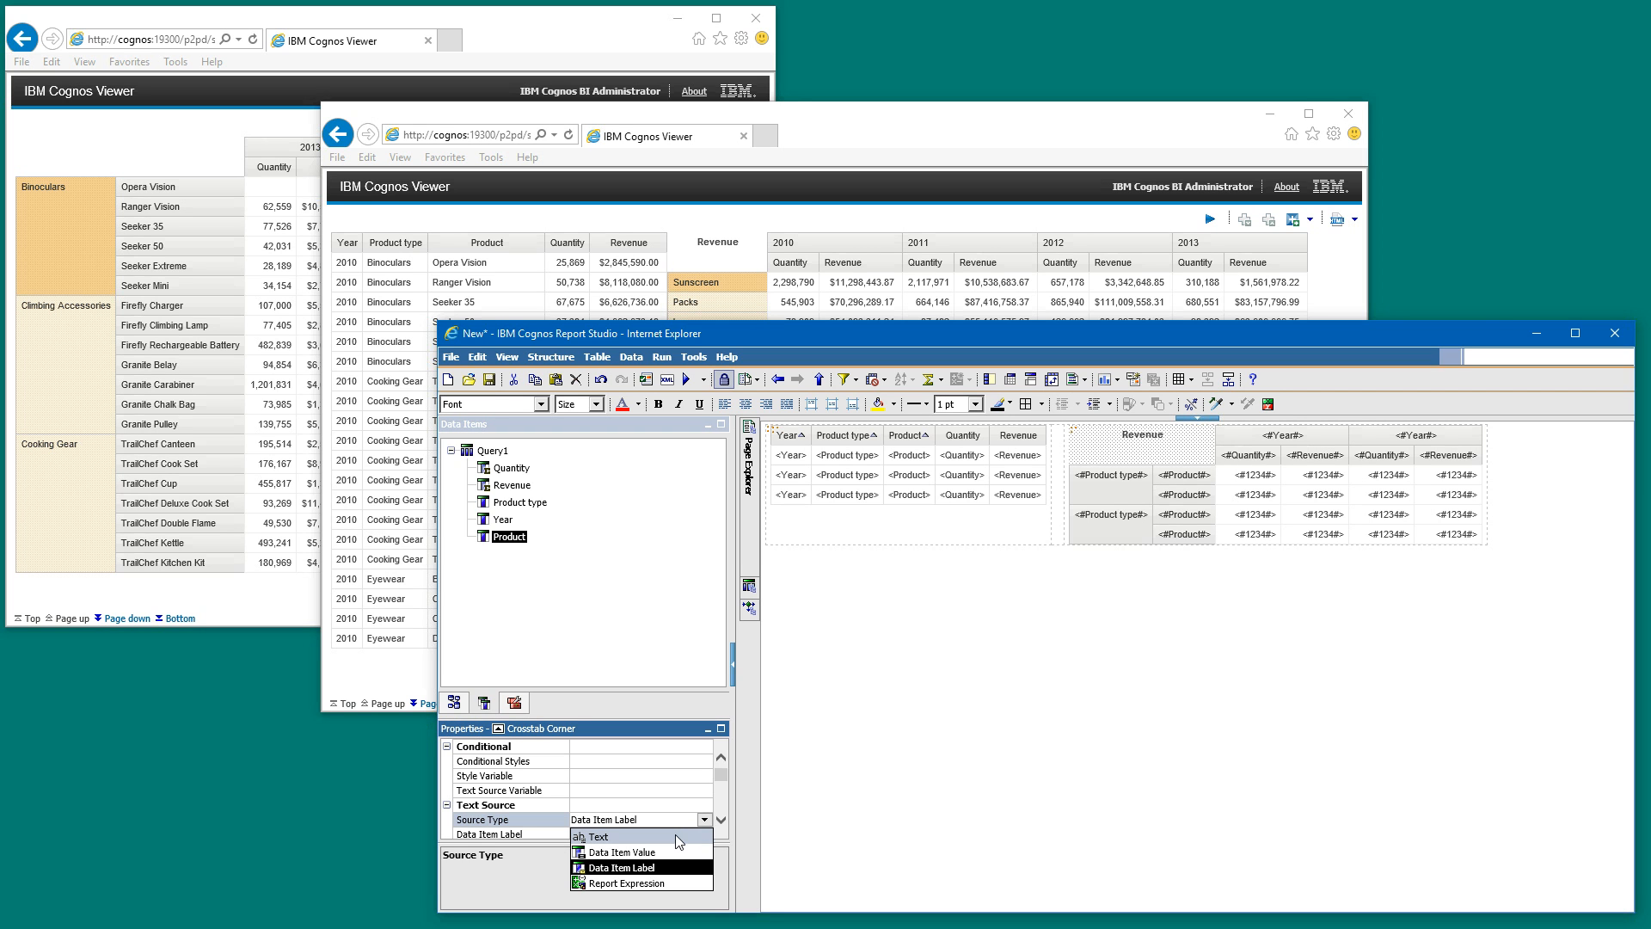
click(669, 836)
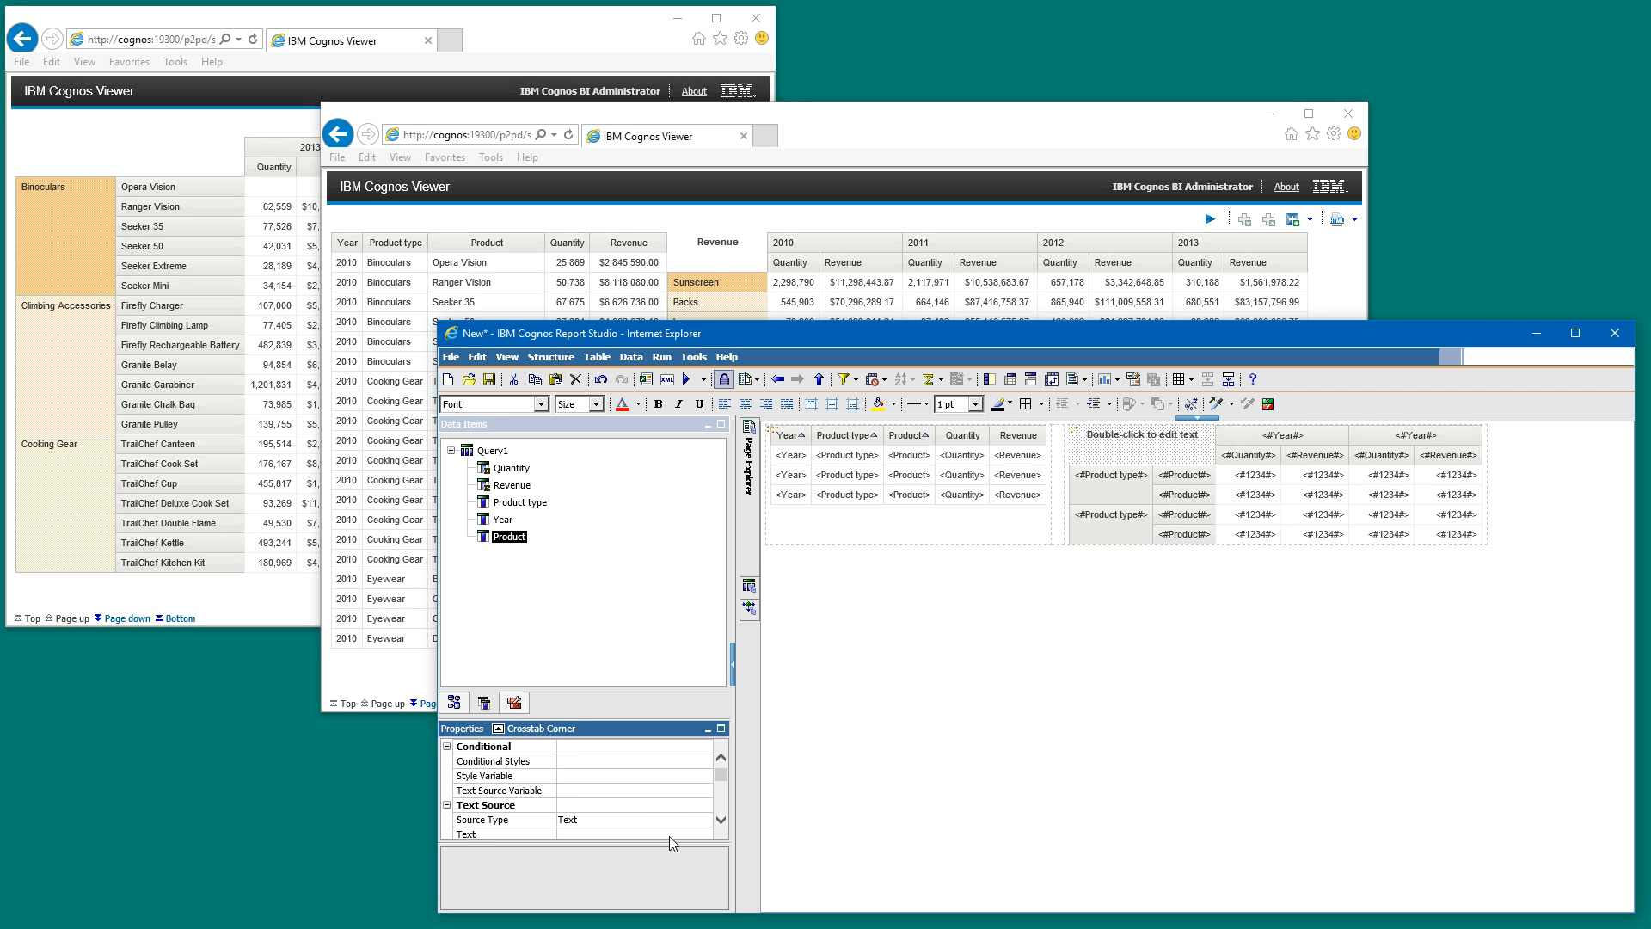
- Set the crosstab corner's text to "Quantity and Revenue Per Year"
click(1126, 442)
double_click(1126, 442)
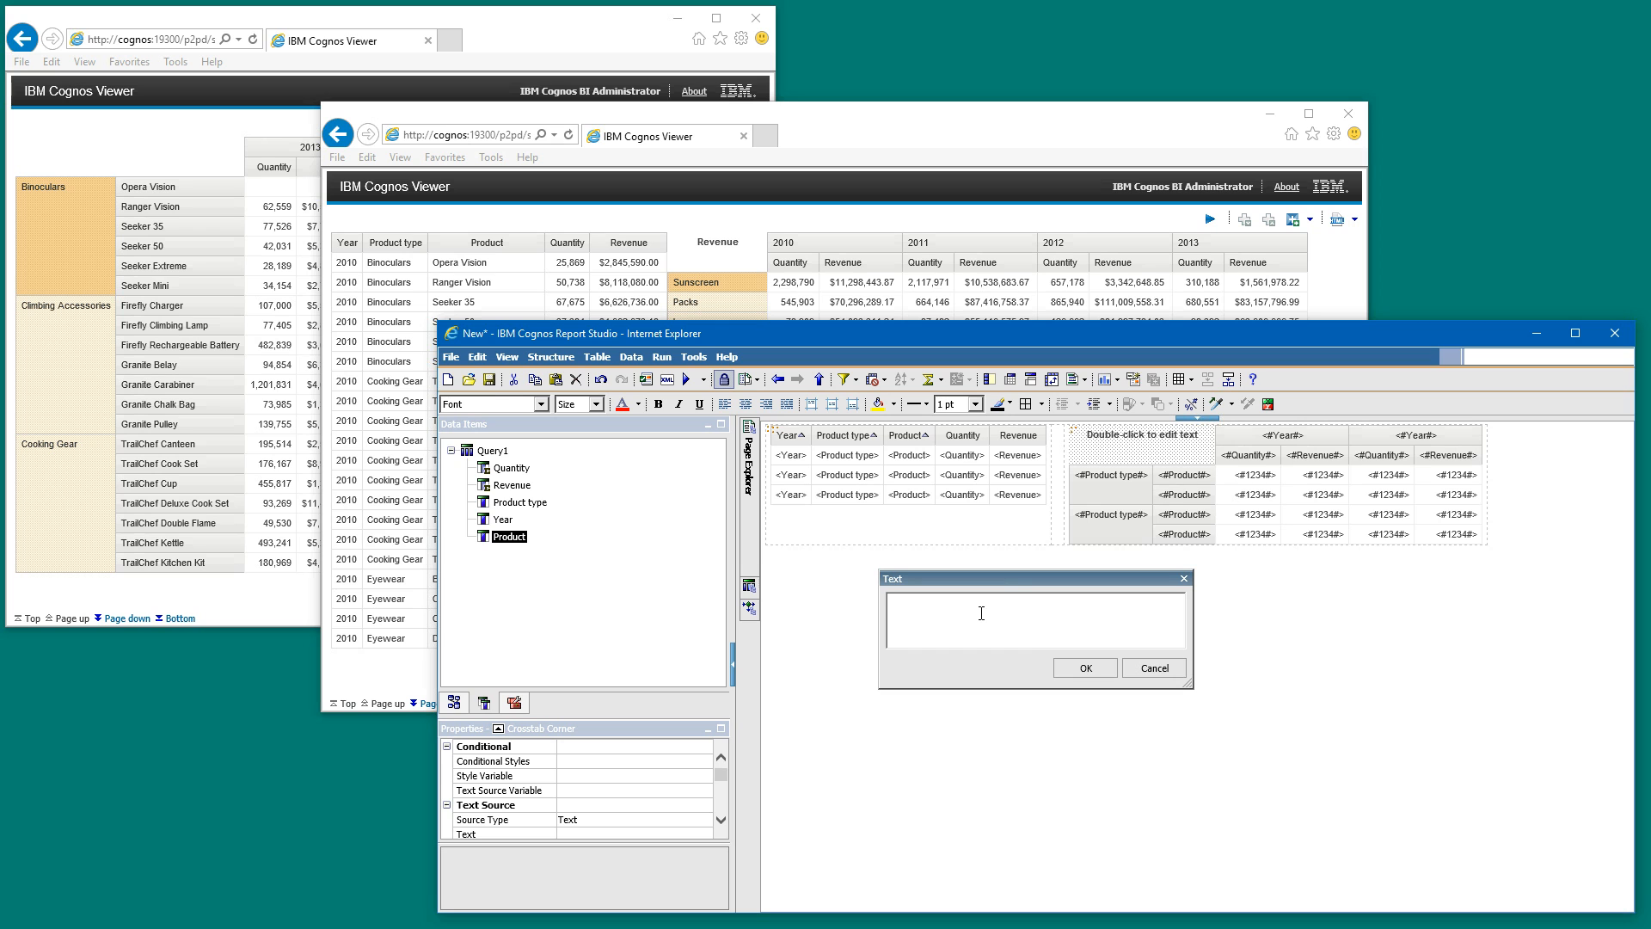
text(antity and Revenue Per Year)
click(1083, 668)
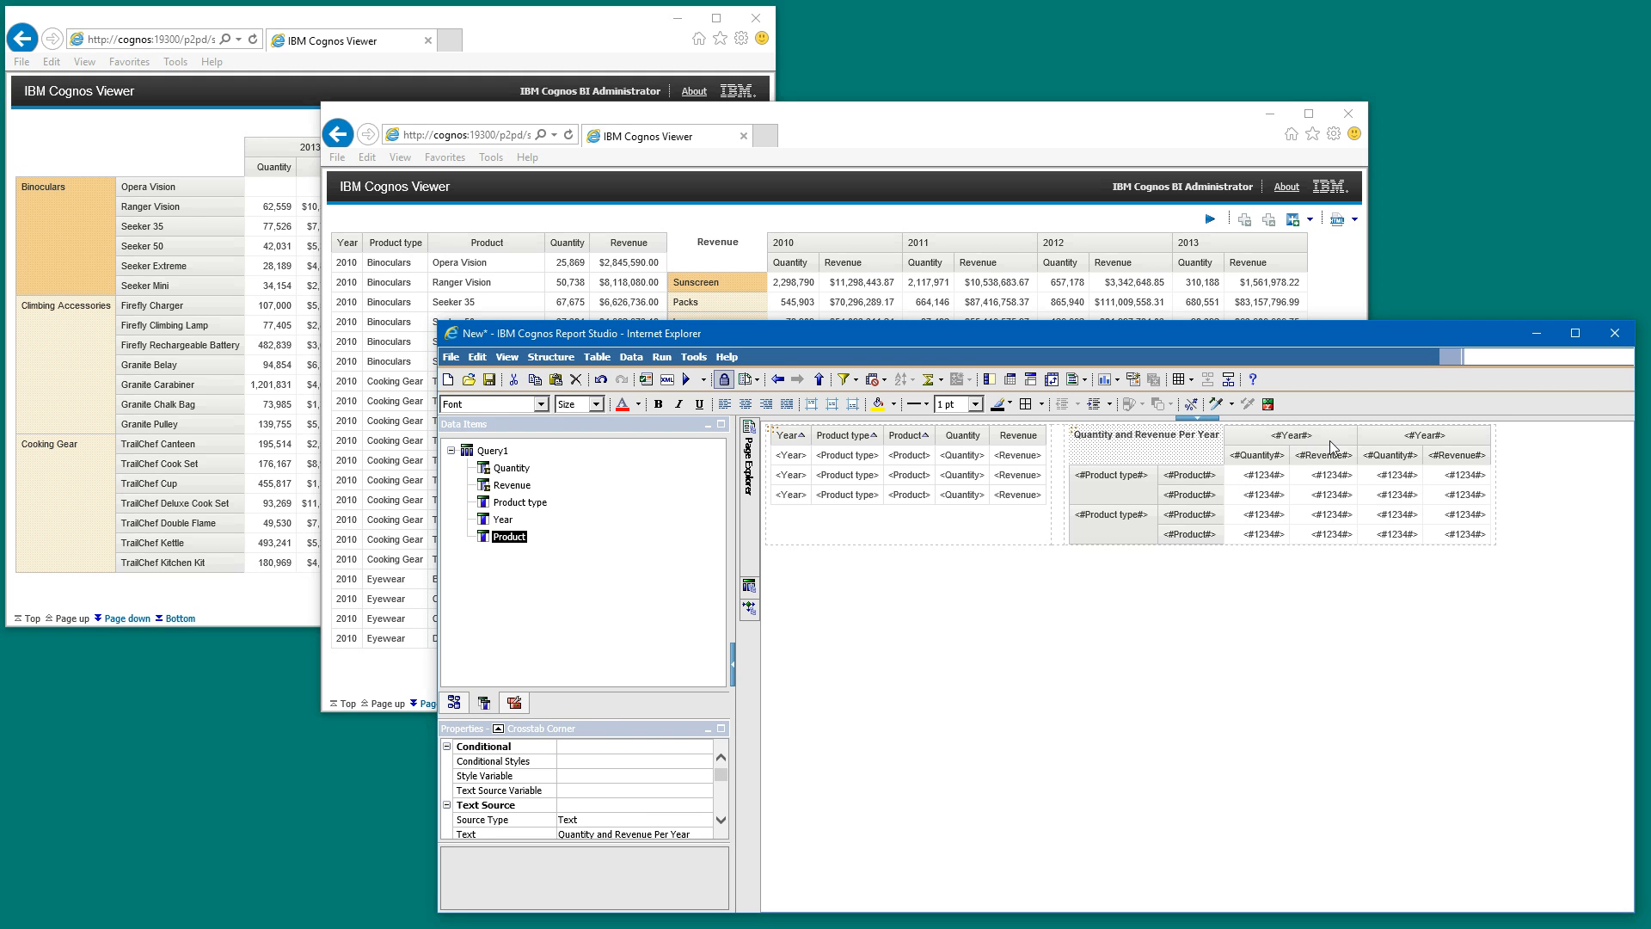
- Sort the crosstab's Year columns in descending order
click(1329, 440)
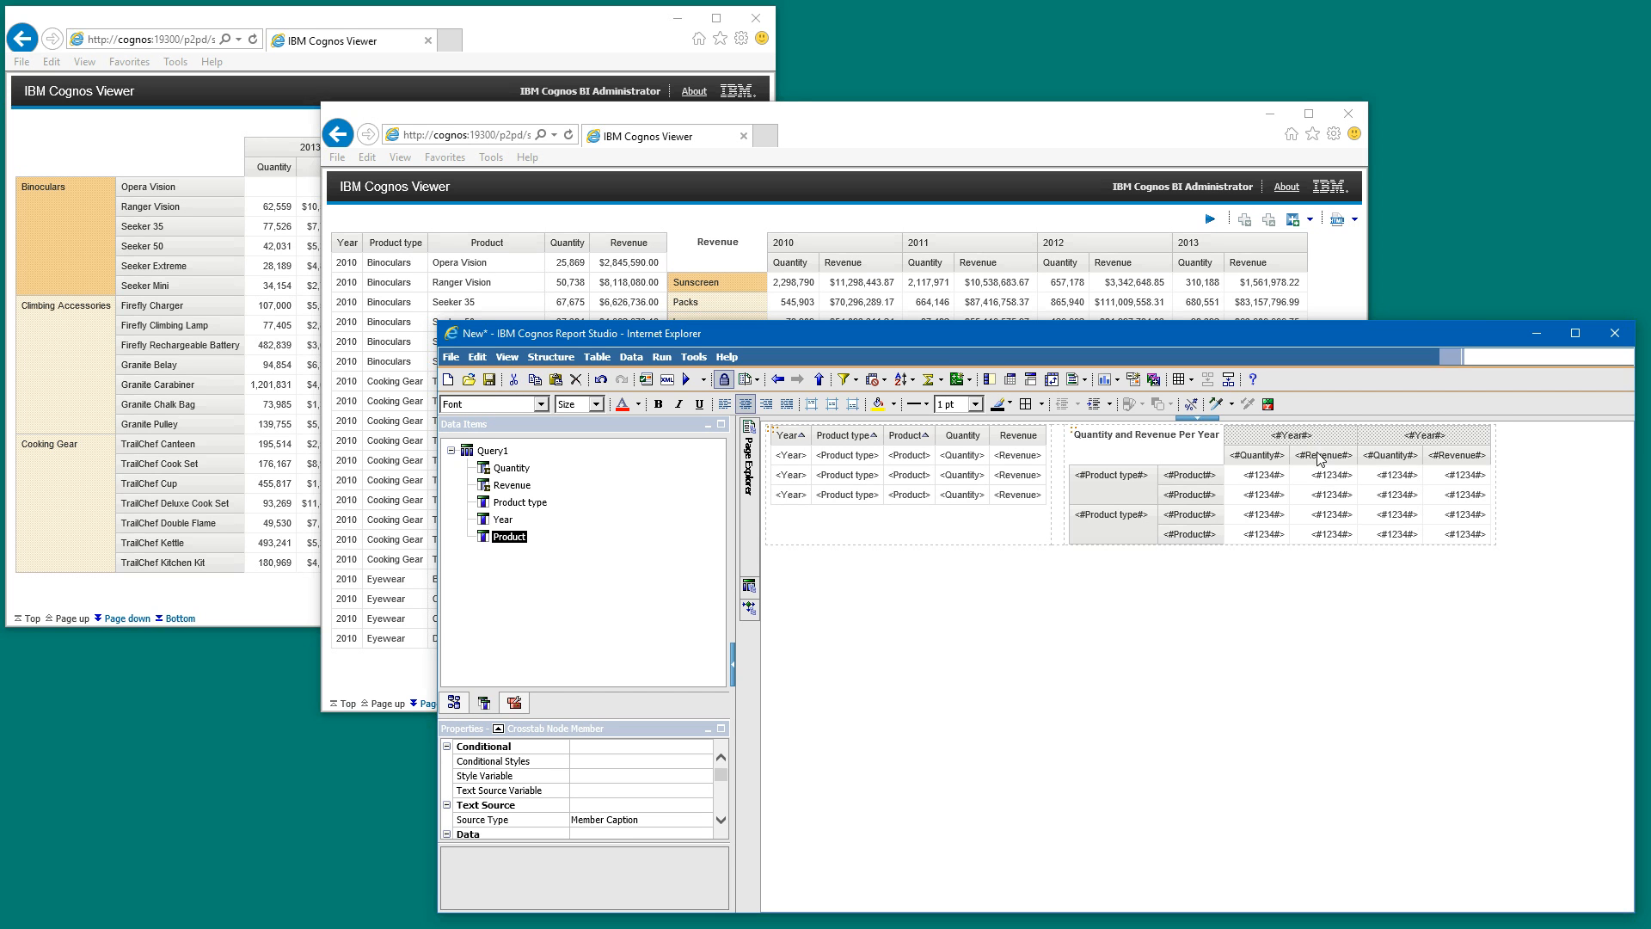
click(912, 379)
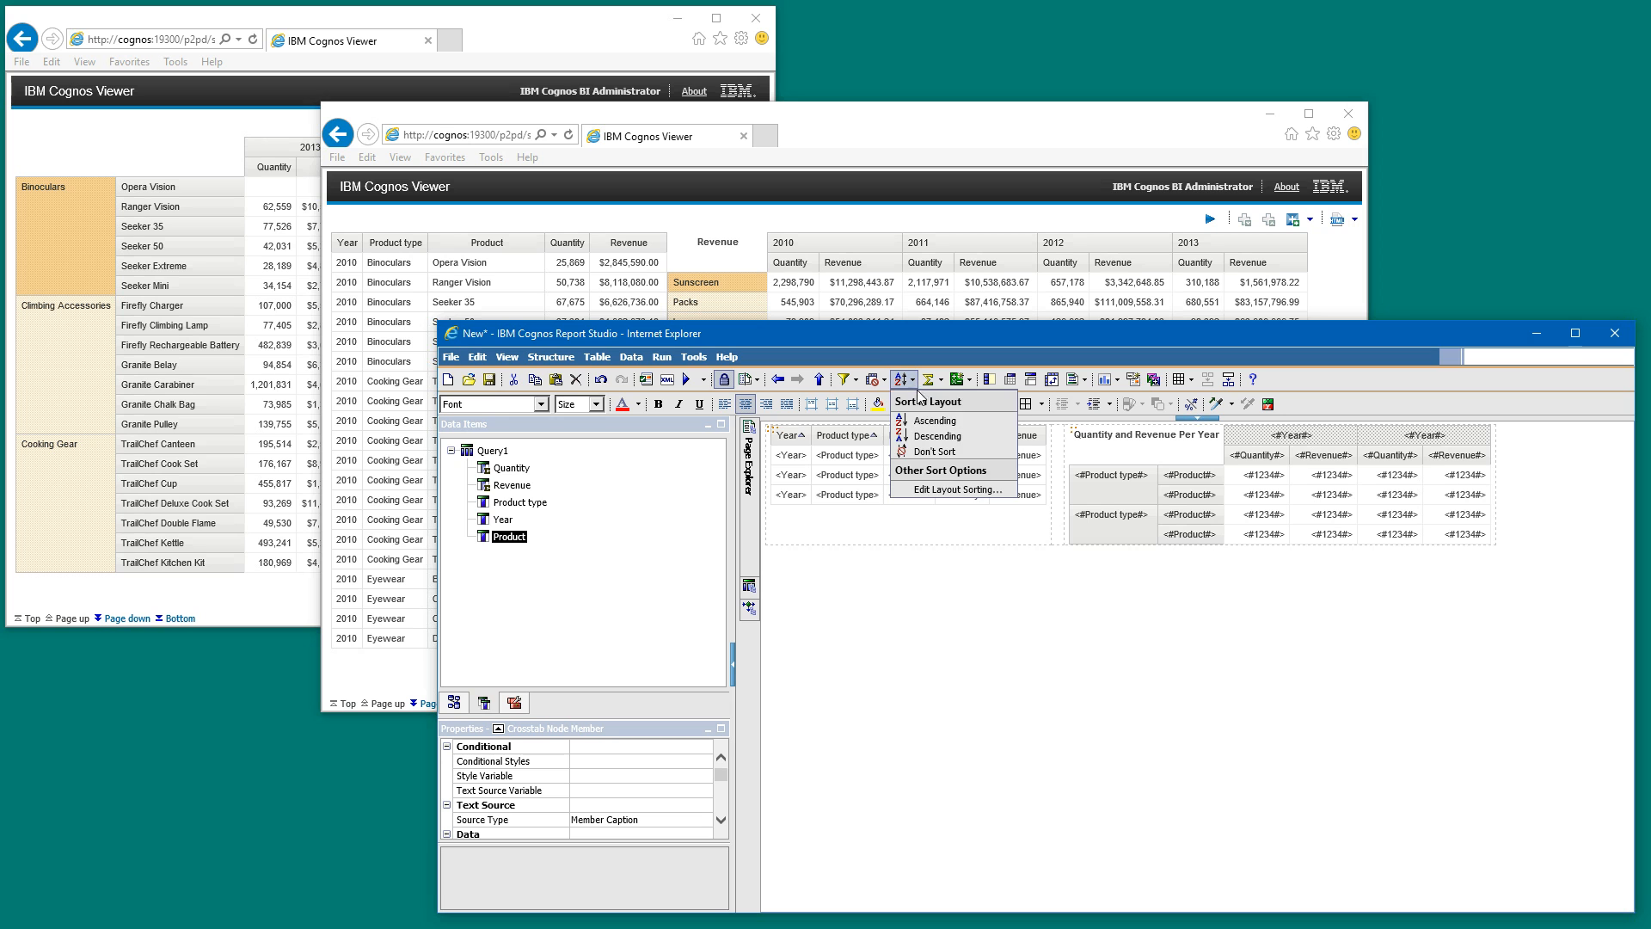
click(925, 437)
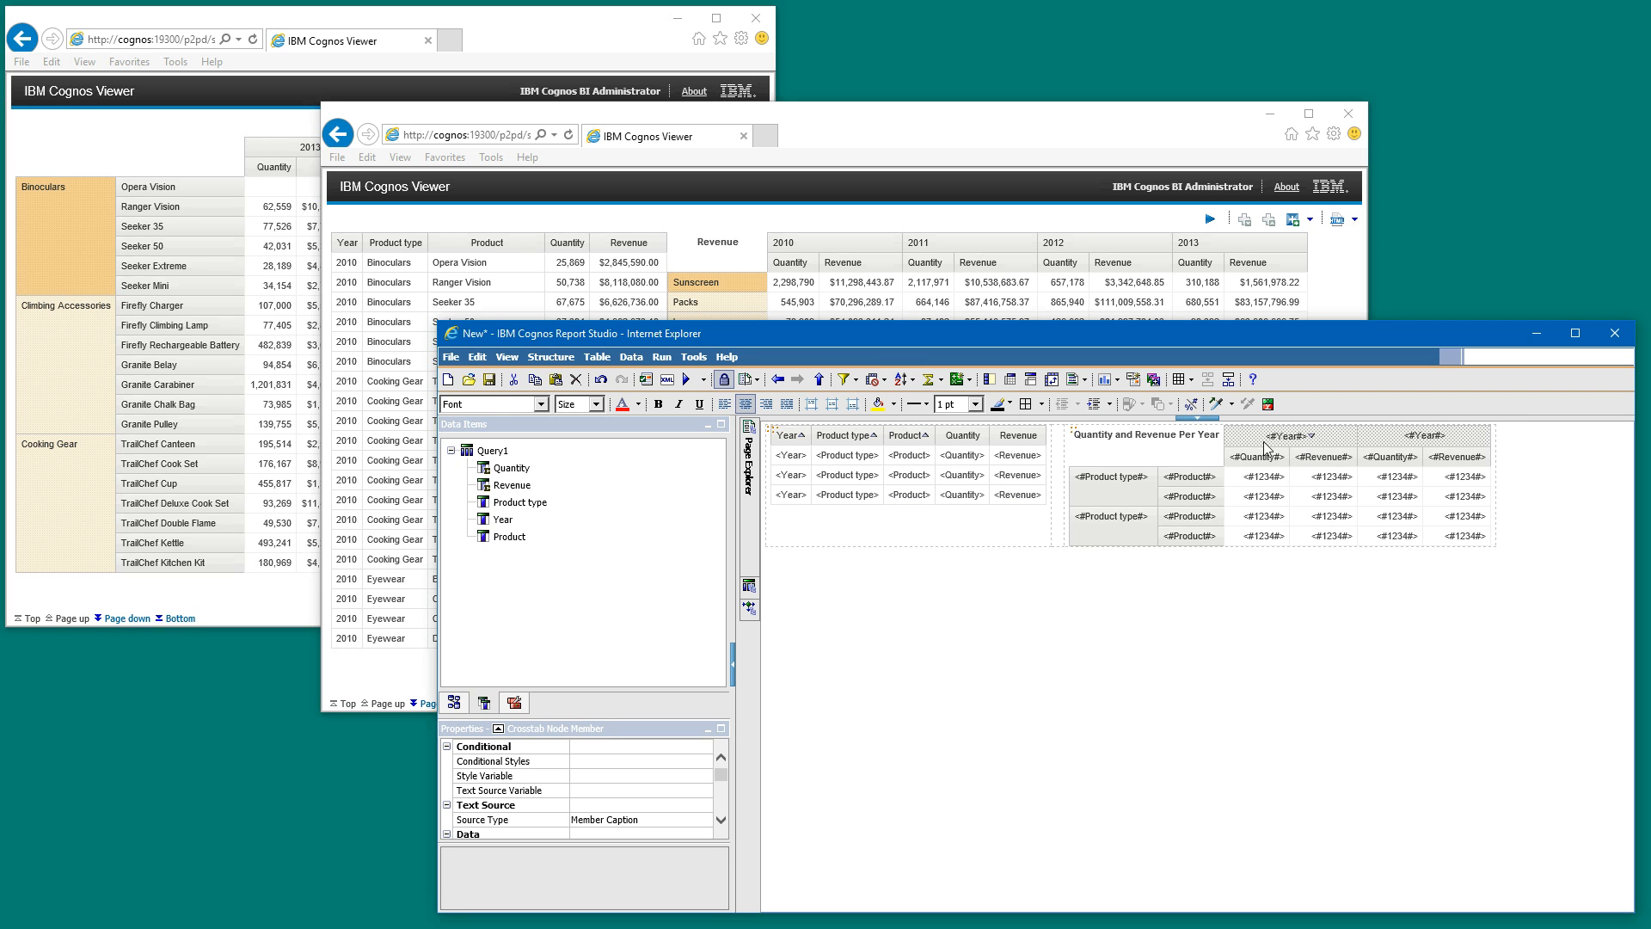
- Sort the crosstab's Product type rows and the nested Product rows in ascending order
click(1149, 496)
click(1167, 490)
click(1148, 499)
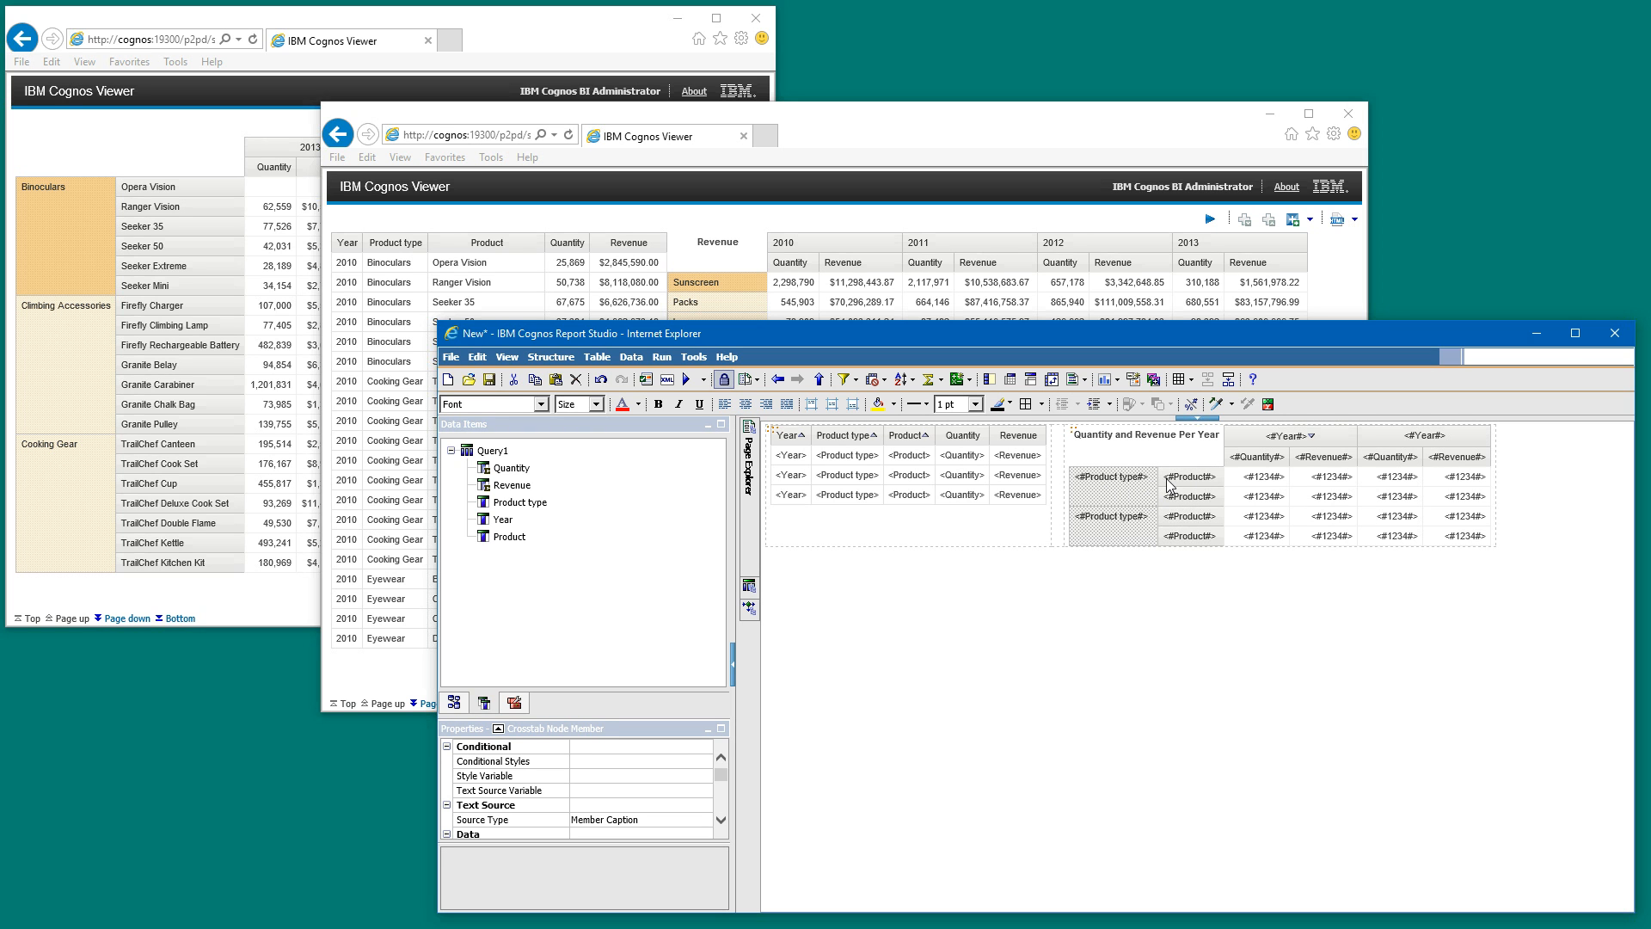
click(902, 382)
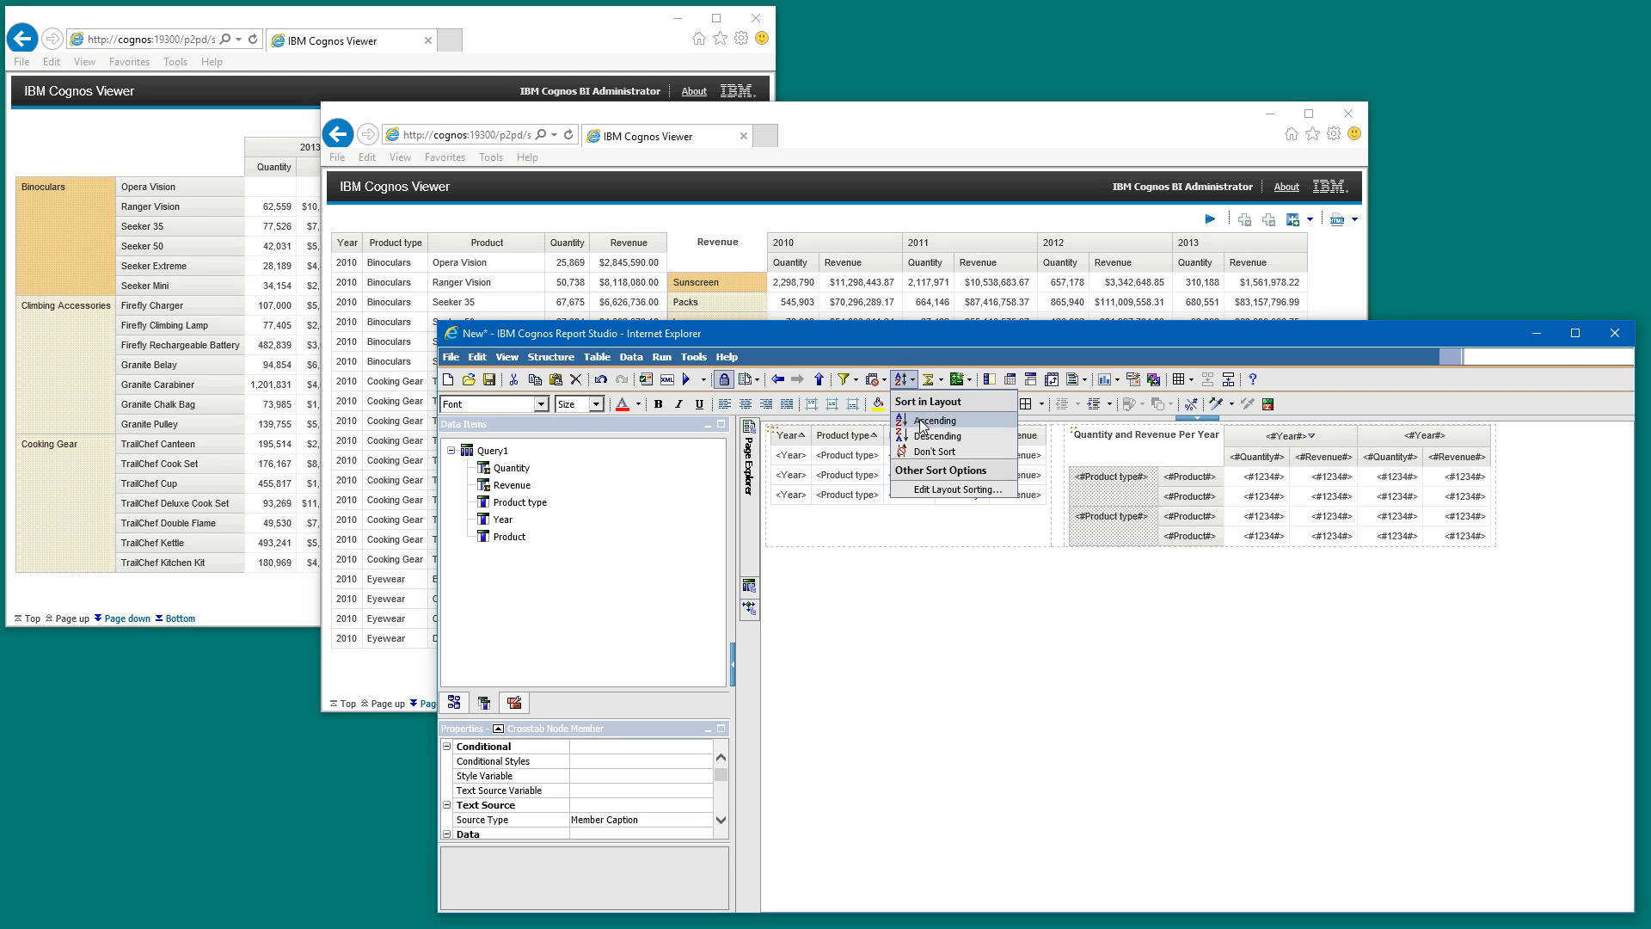
click(921, 421)
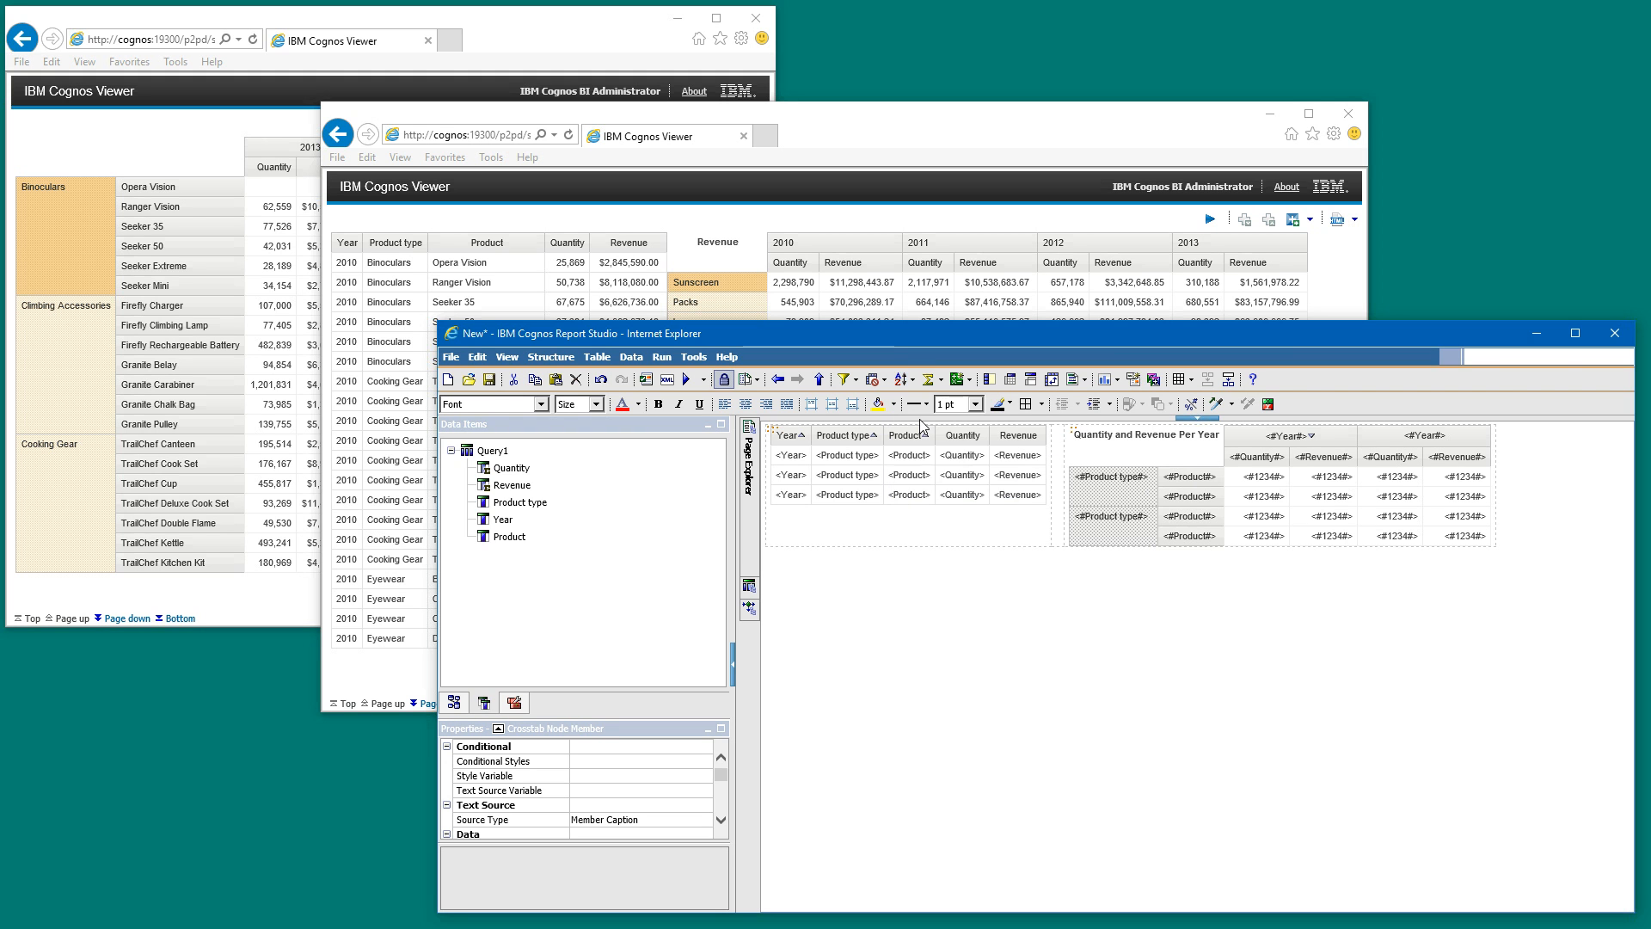
click(1192, 488)
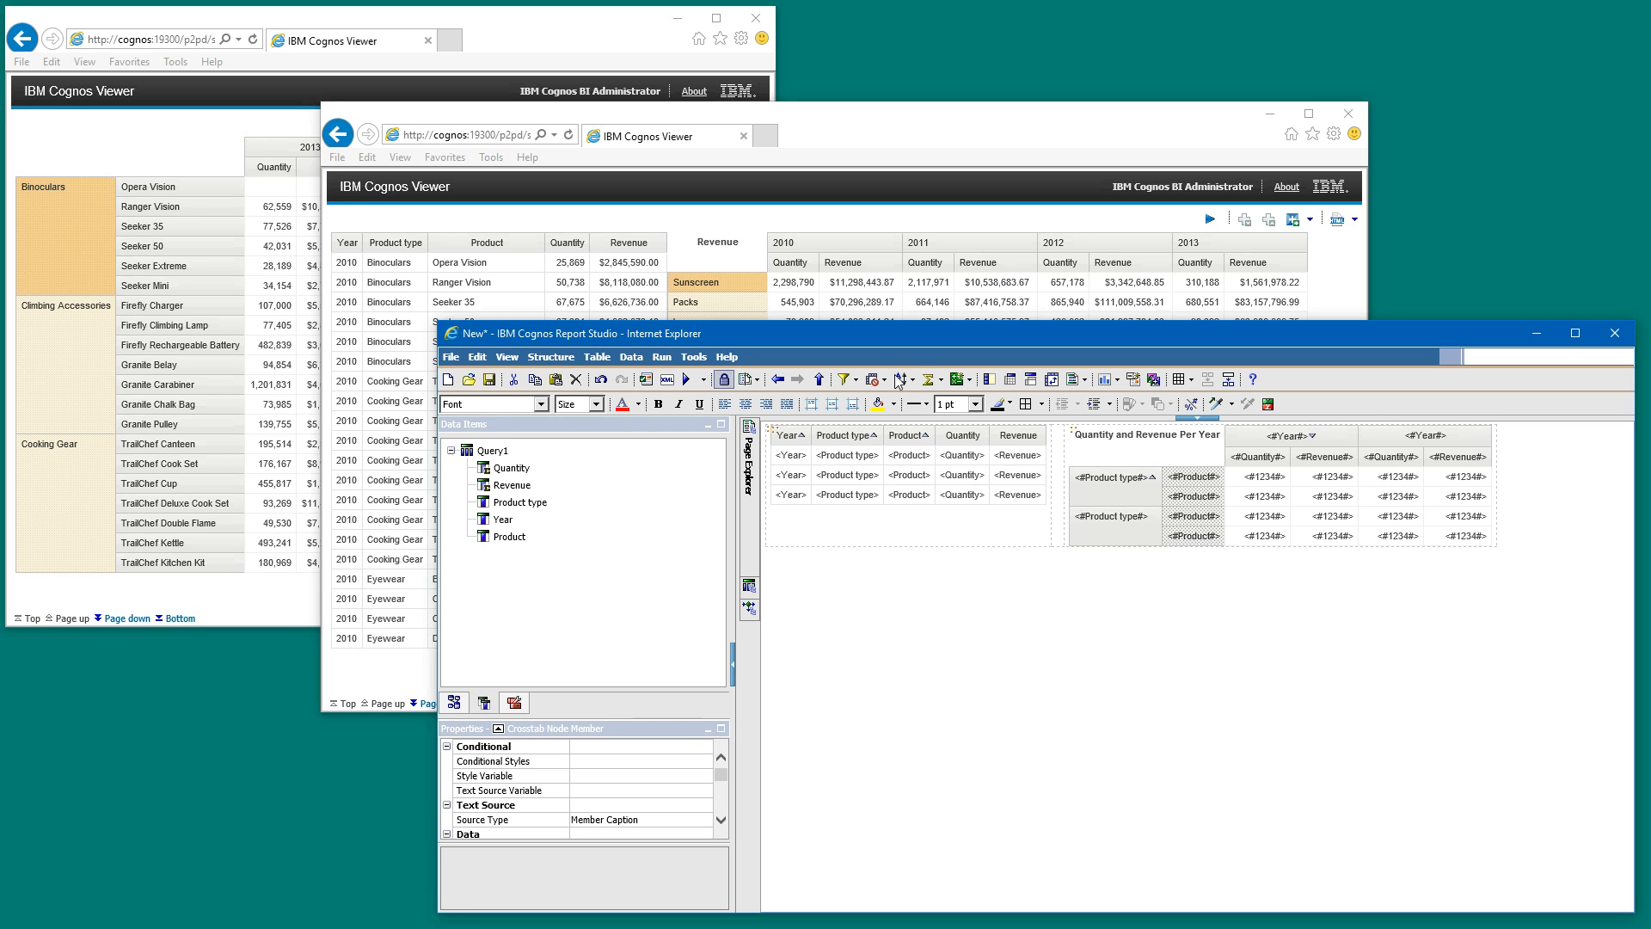
click(901, 380)
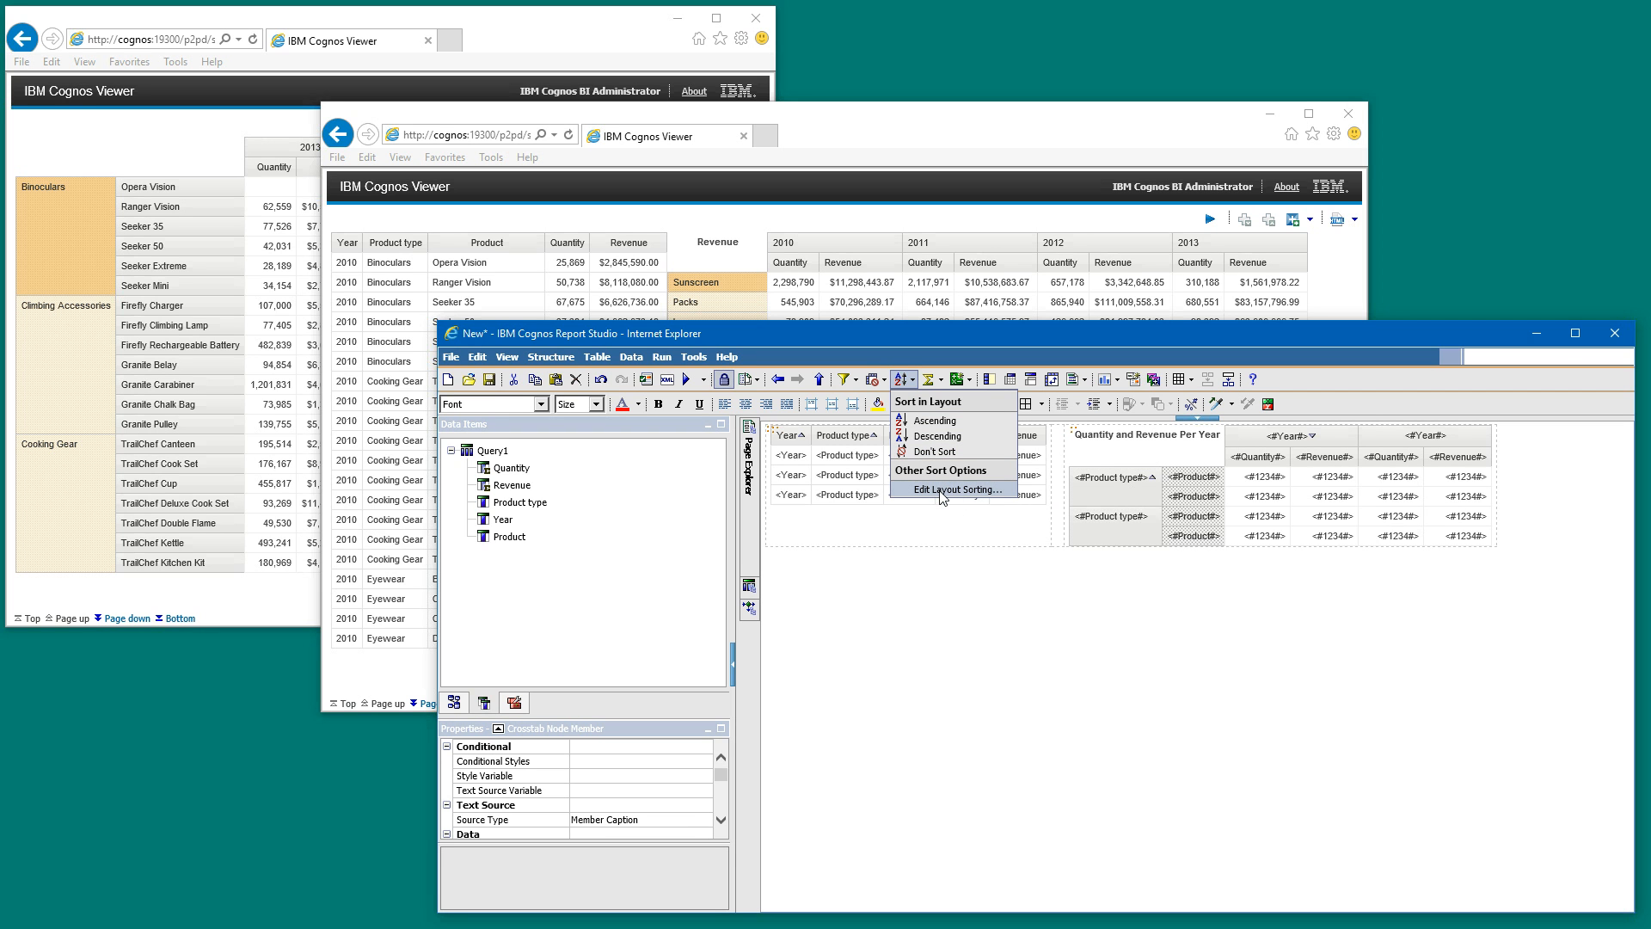
click(944, 424)
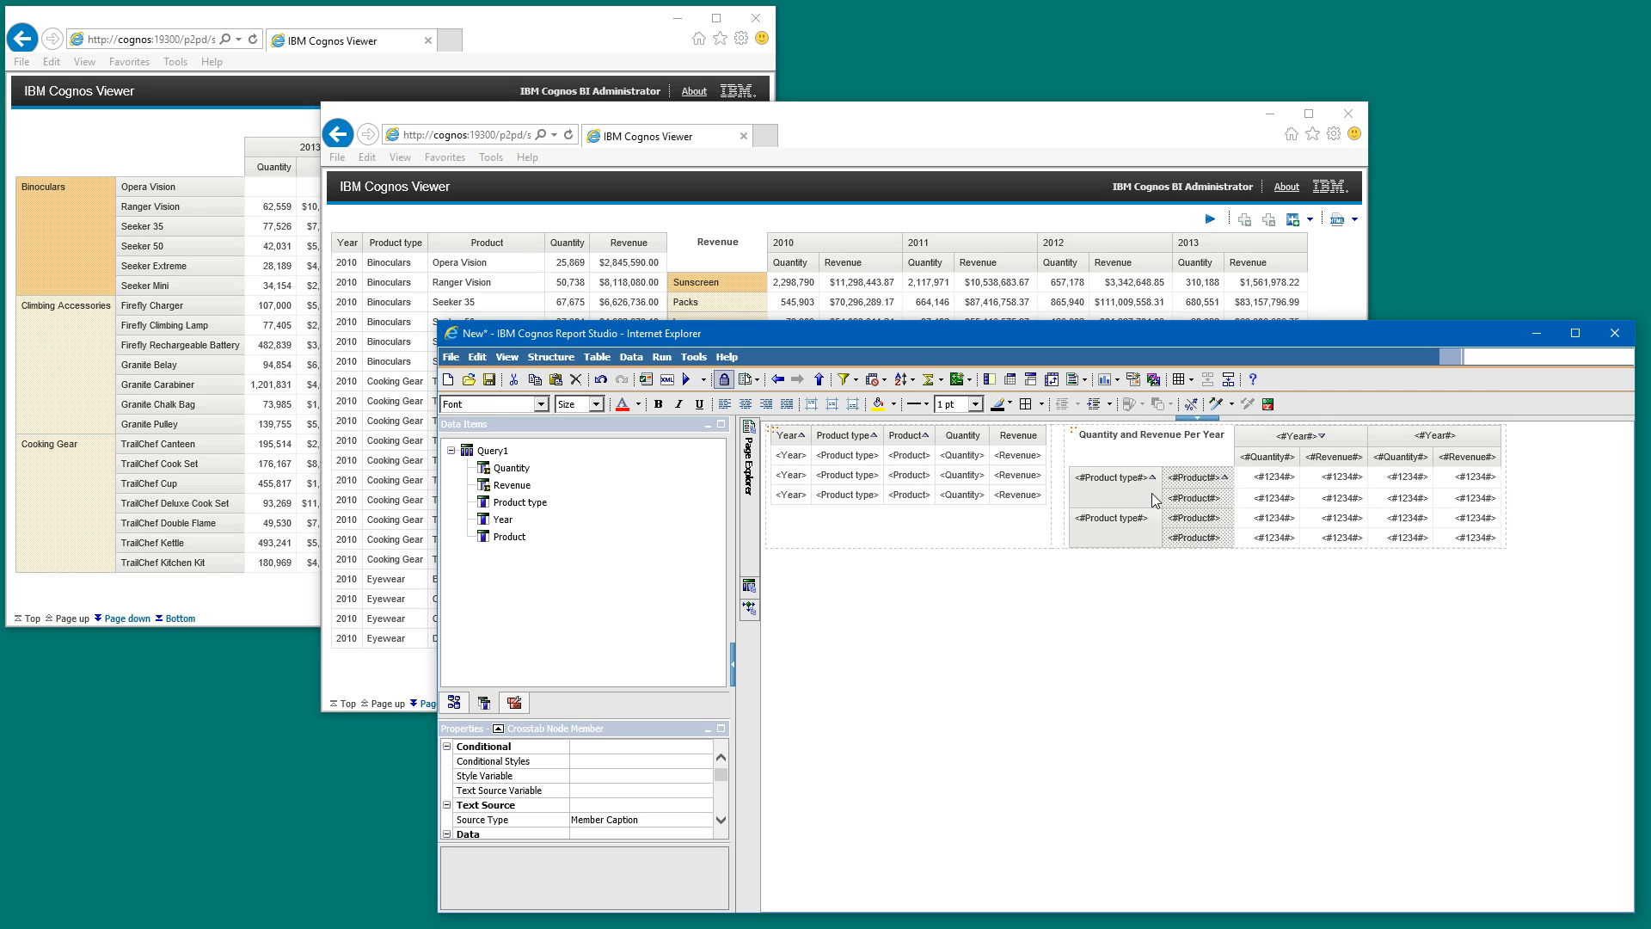
click(1153, 498)
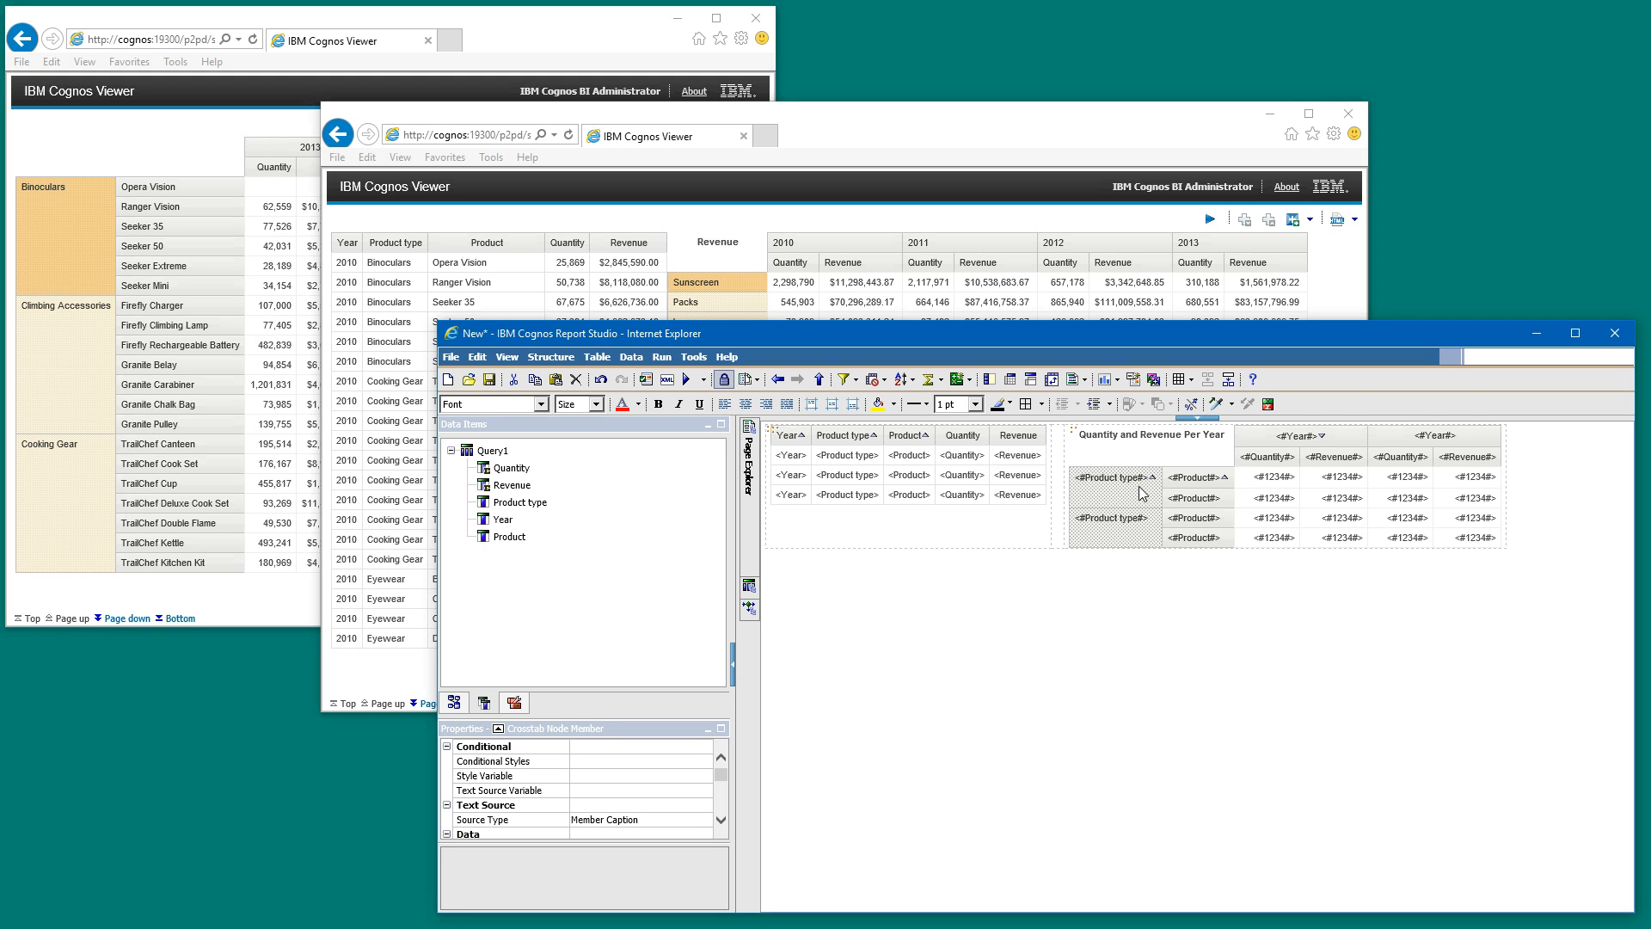
click(1216, 490)
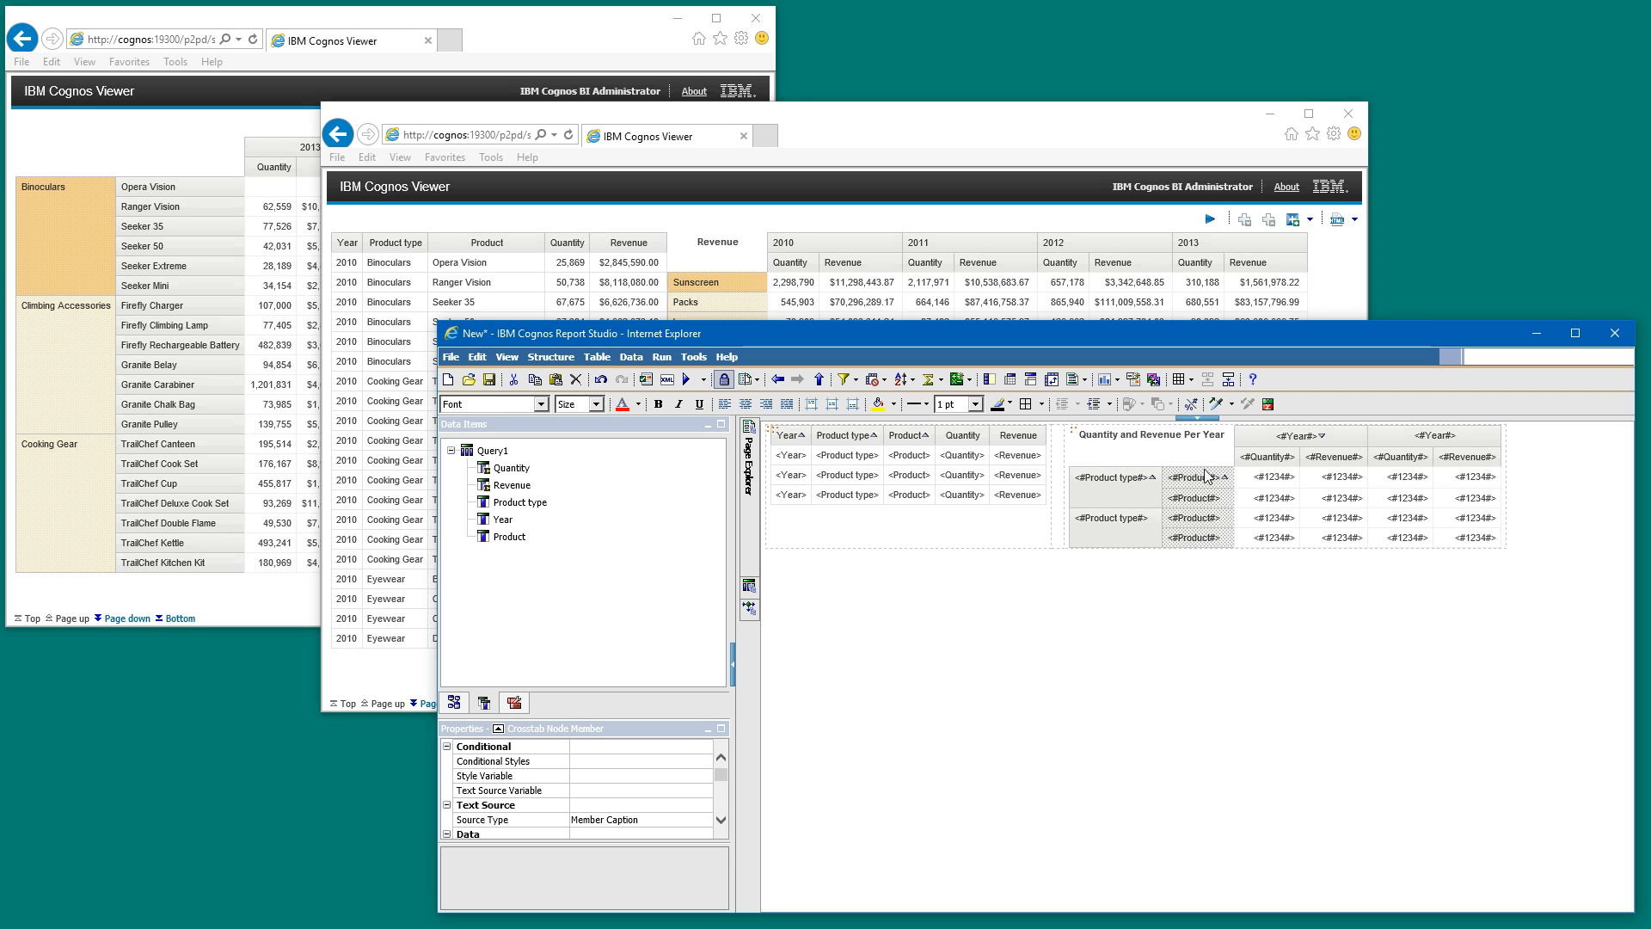
- Run the report, compare its crosstab's layout and sorting with the reference report, and return to Report Studio
click(506, 31)
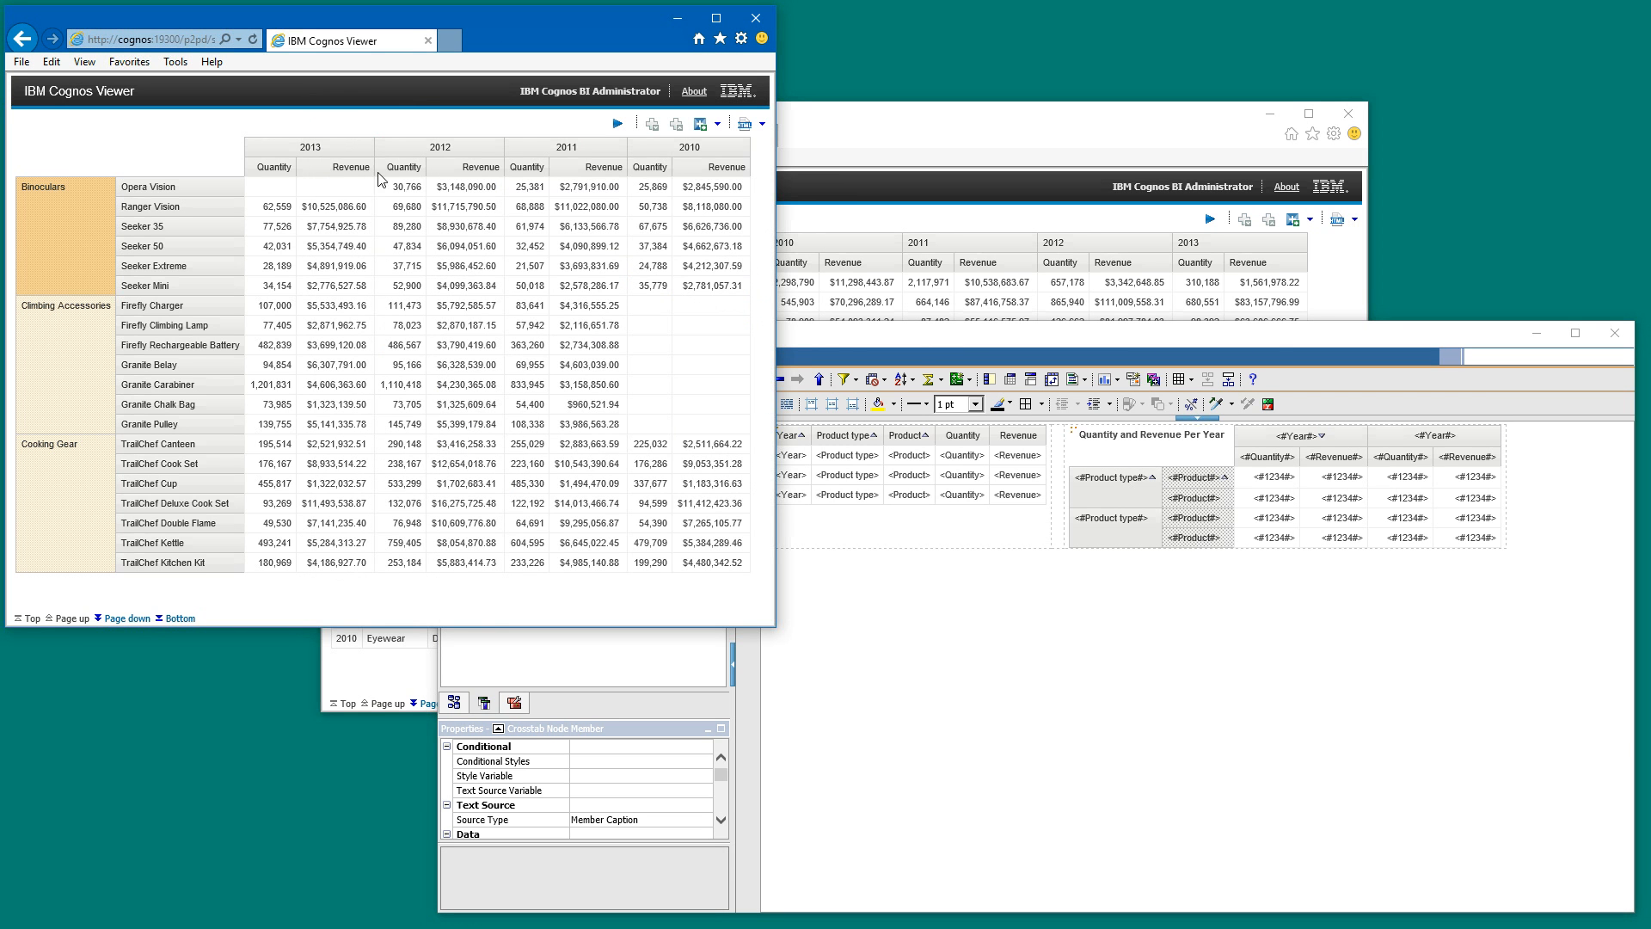
click(1012, 339)
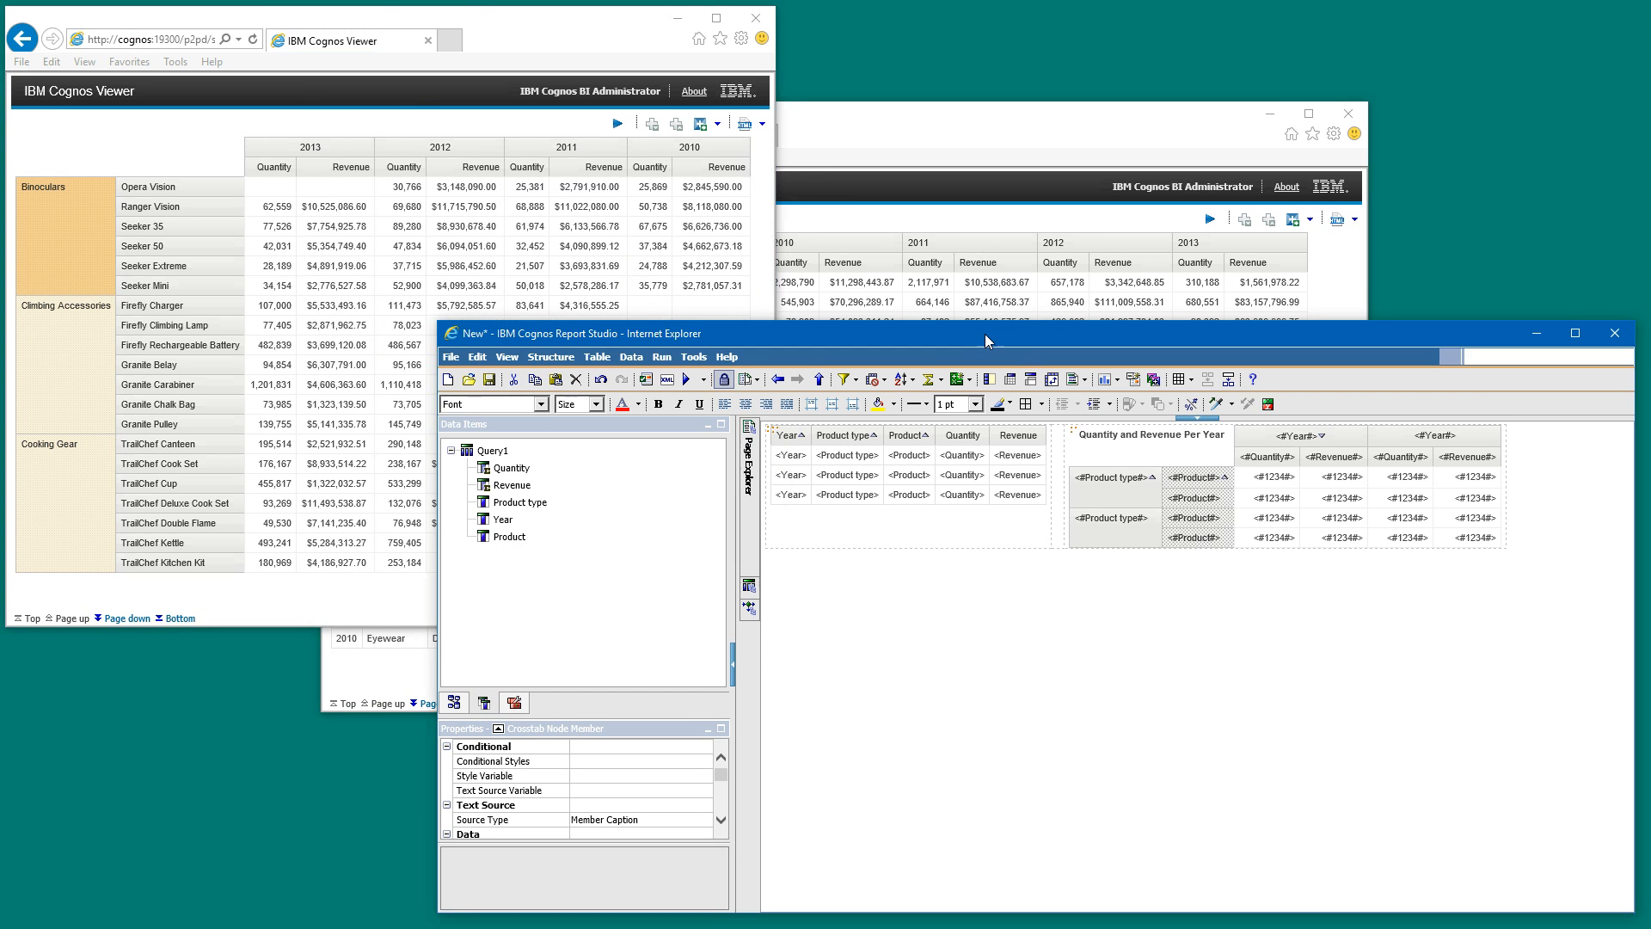
click(692, 378)
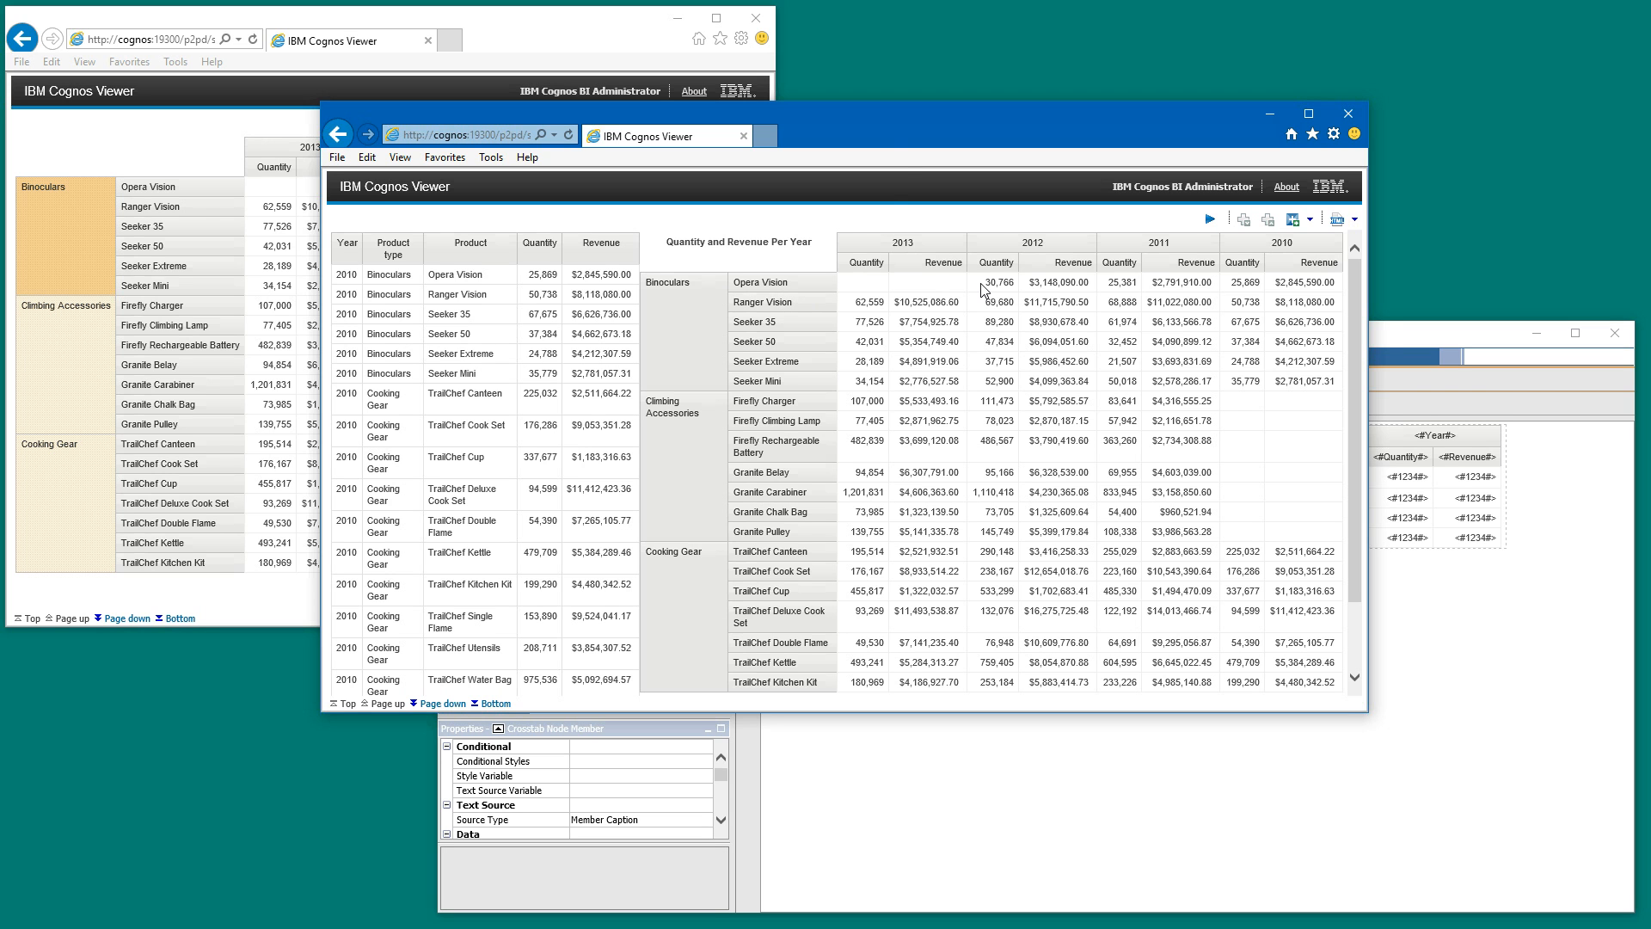
drag(864, 111, 827, 217)
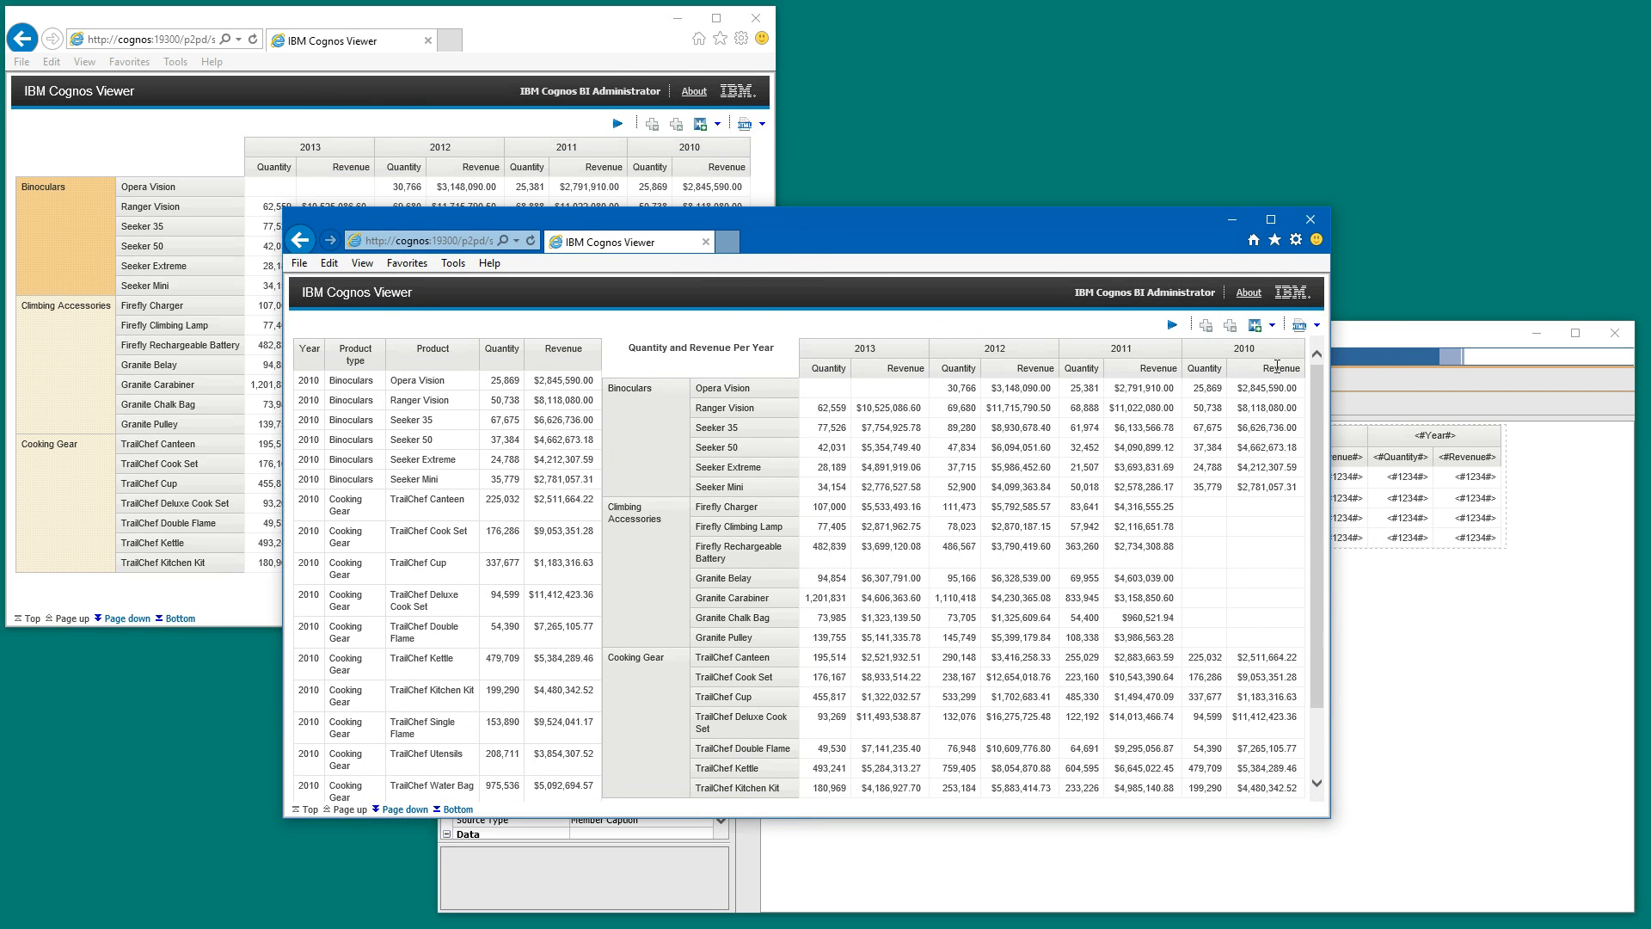
click(1385, 342)
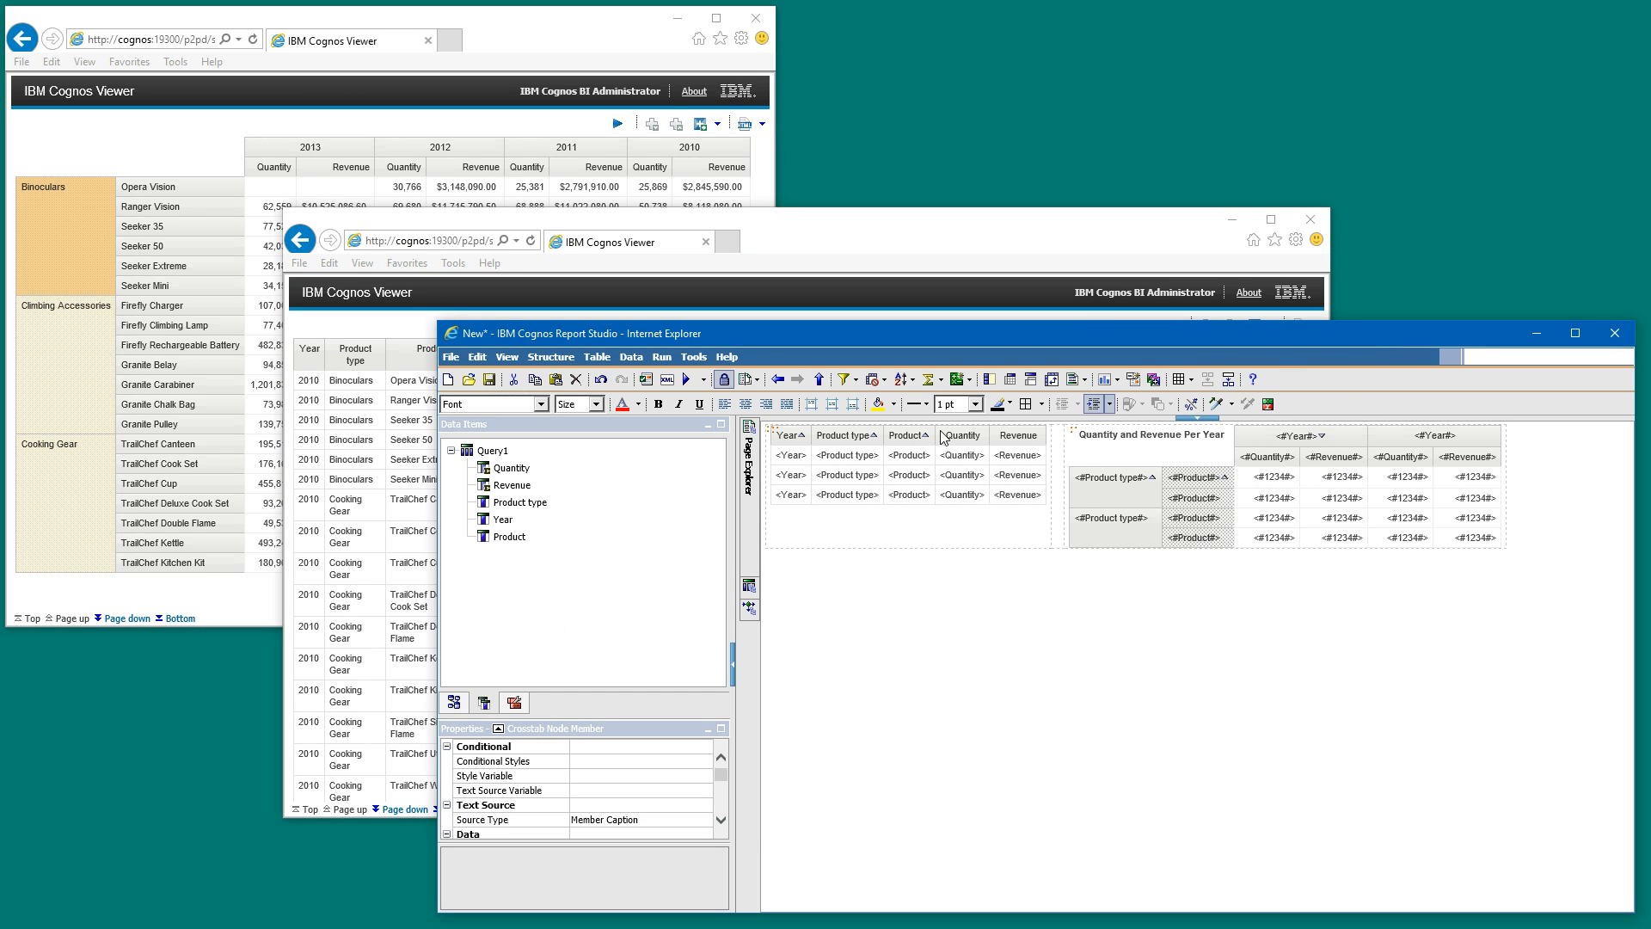
- Select the narrow table cell between the list and the crosstab, enlarge its properties area, and maximize the Report Studio window
click(1063, 445)
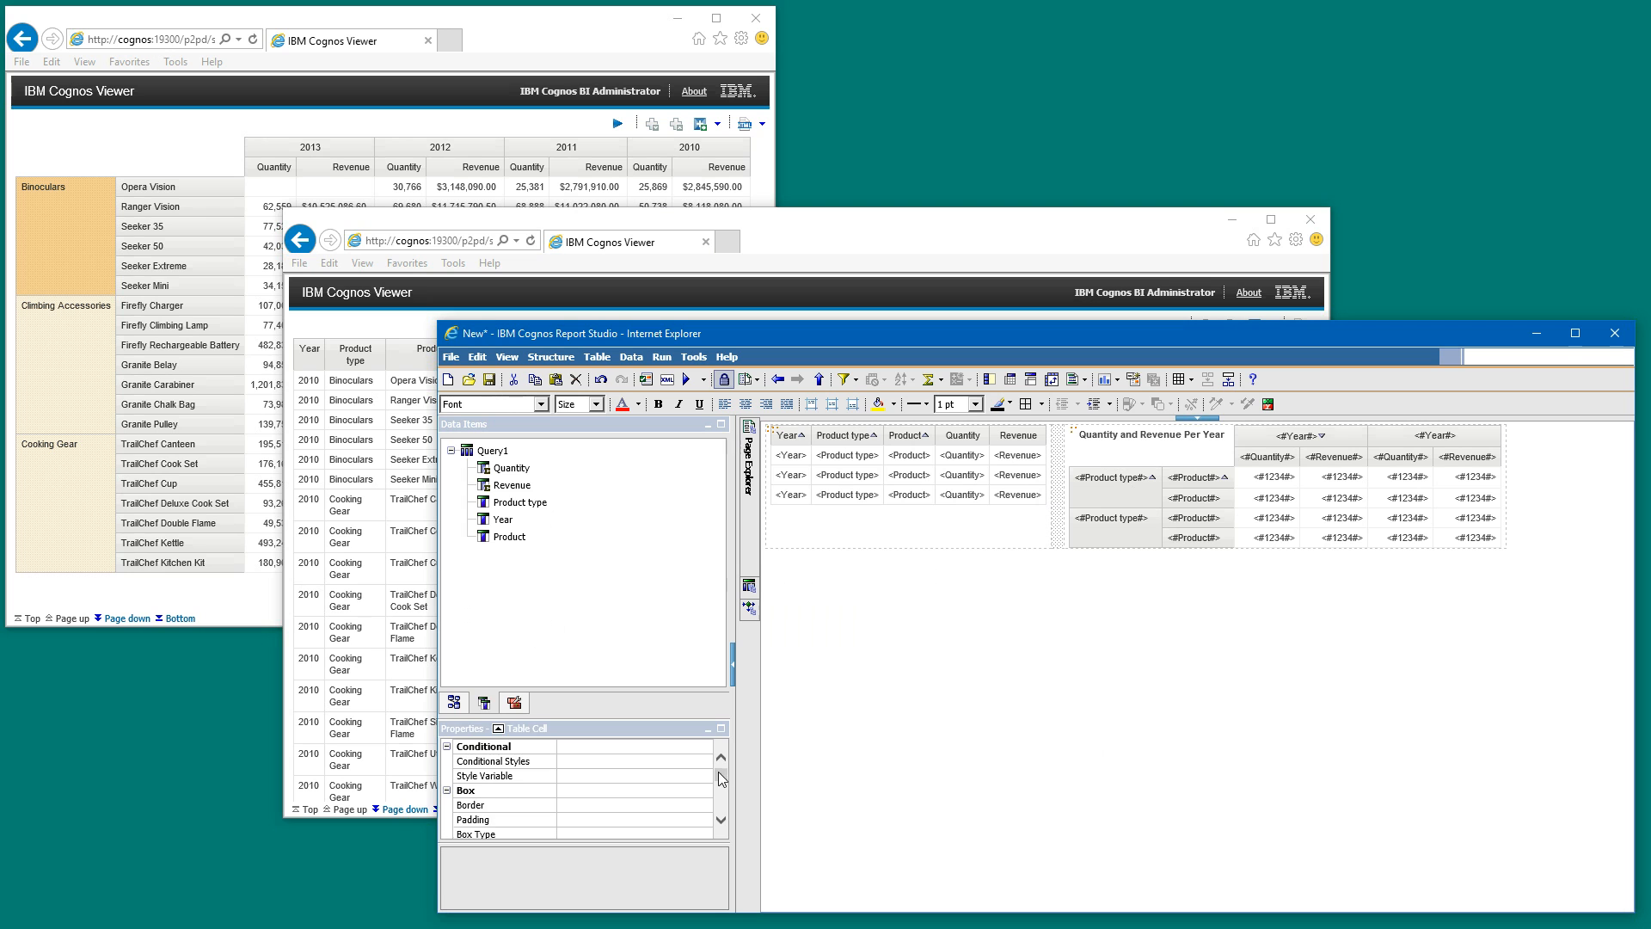
drag(719, 772, 720, 818)
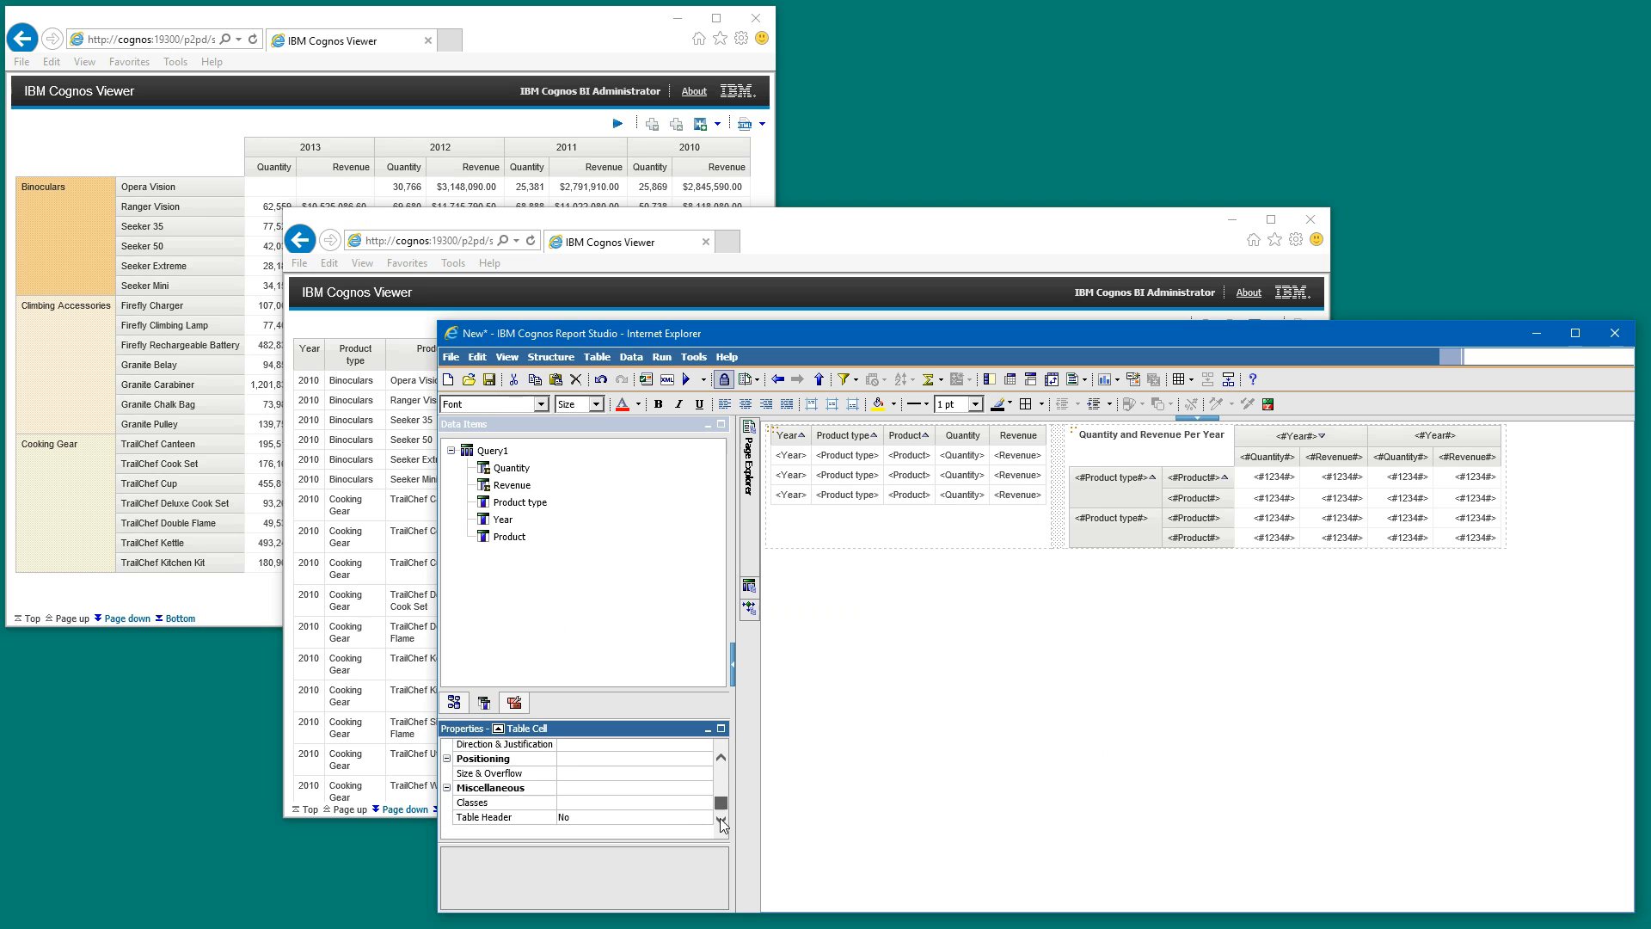
click(668, 688)
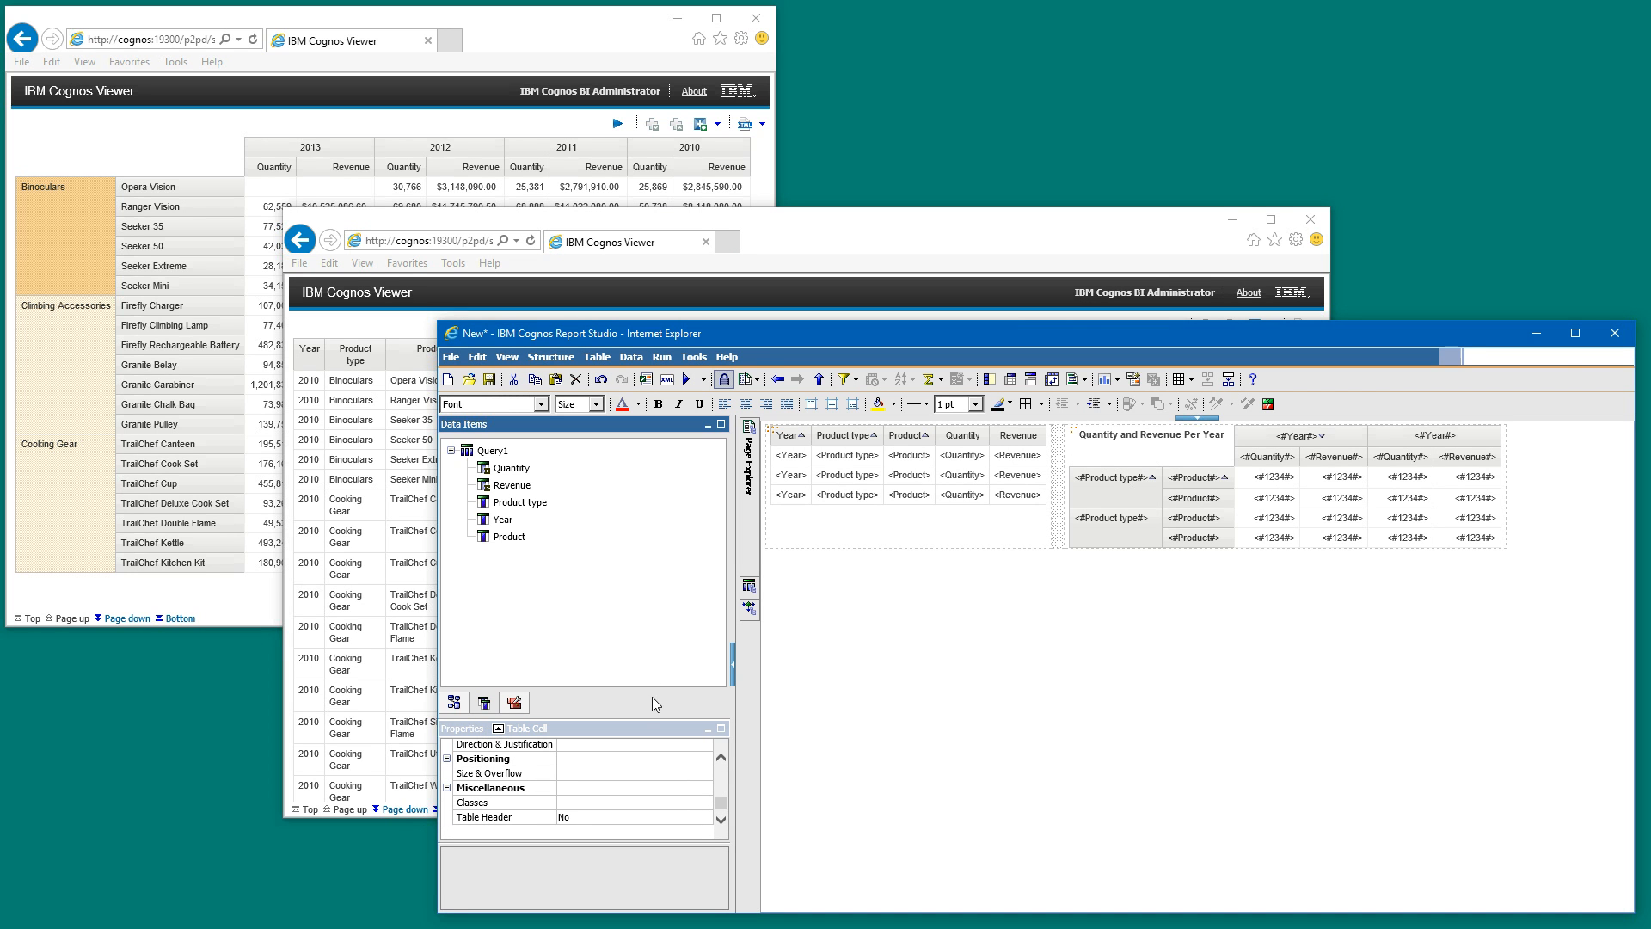
drag(643, 715, 643, 687)
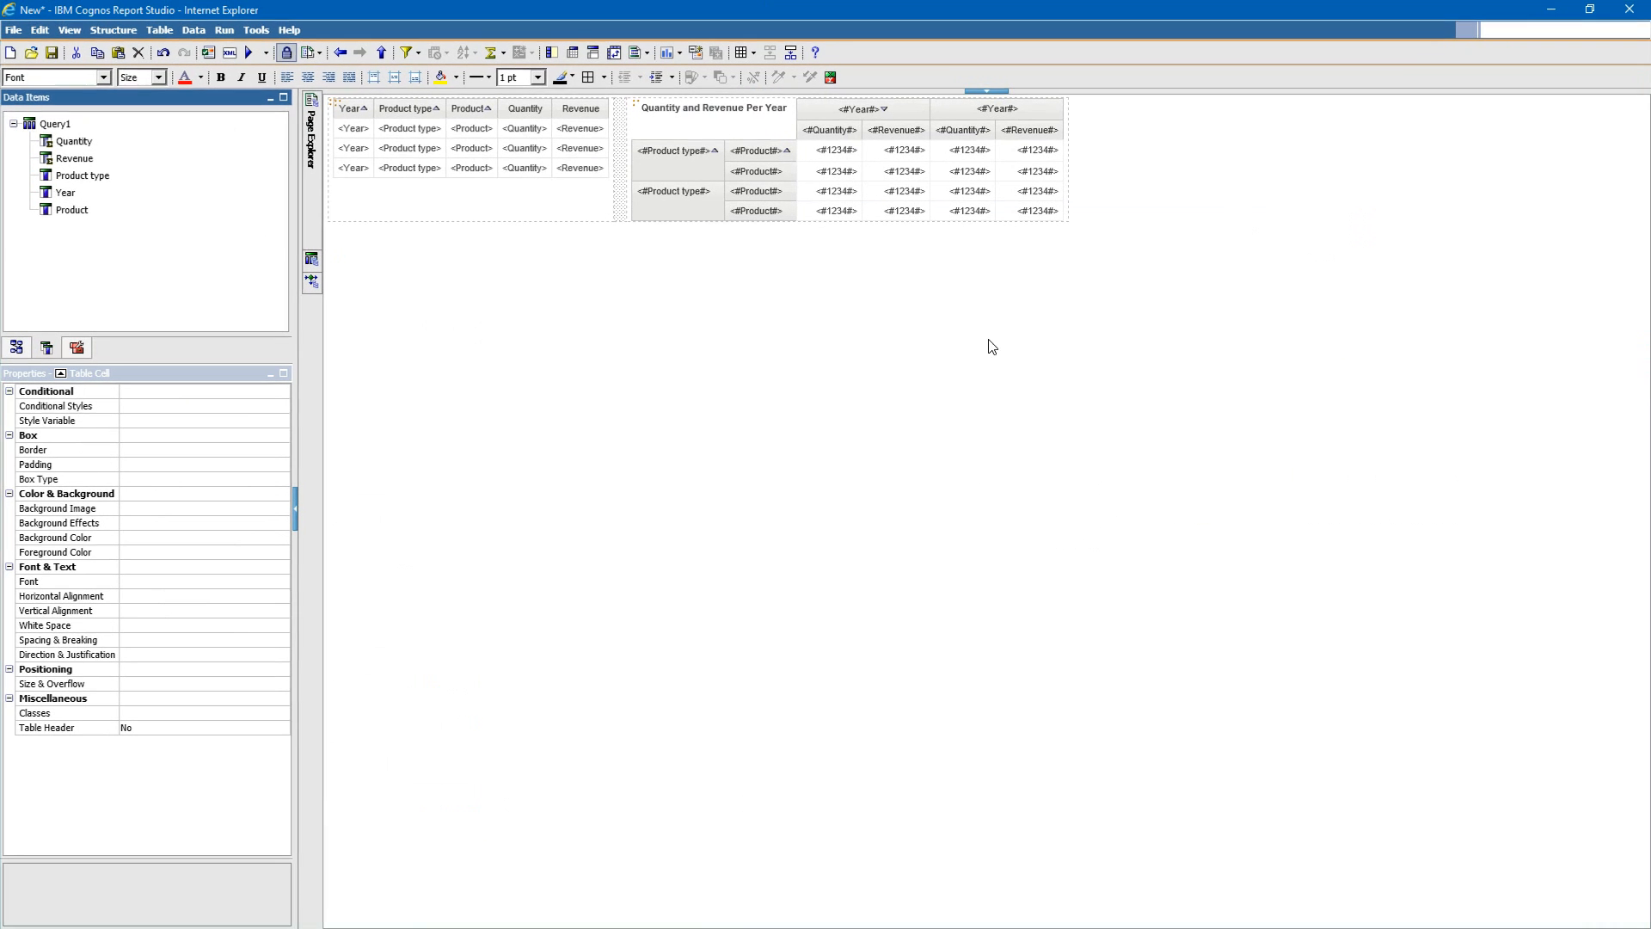
click(1575, 332)
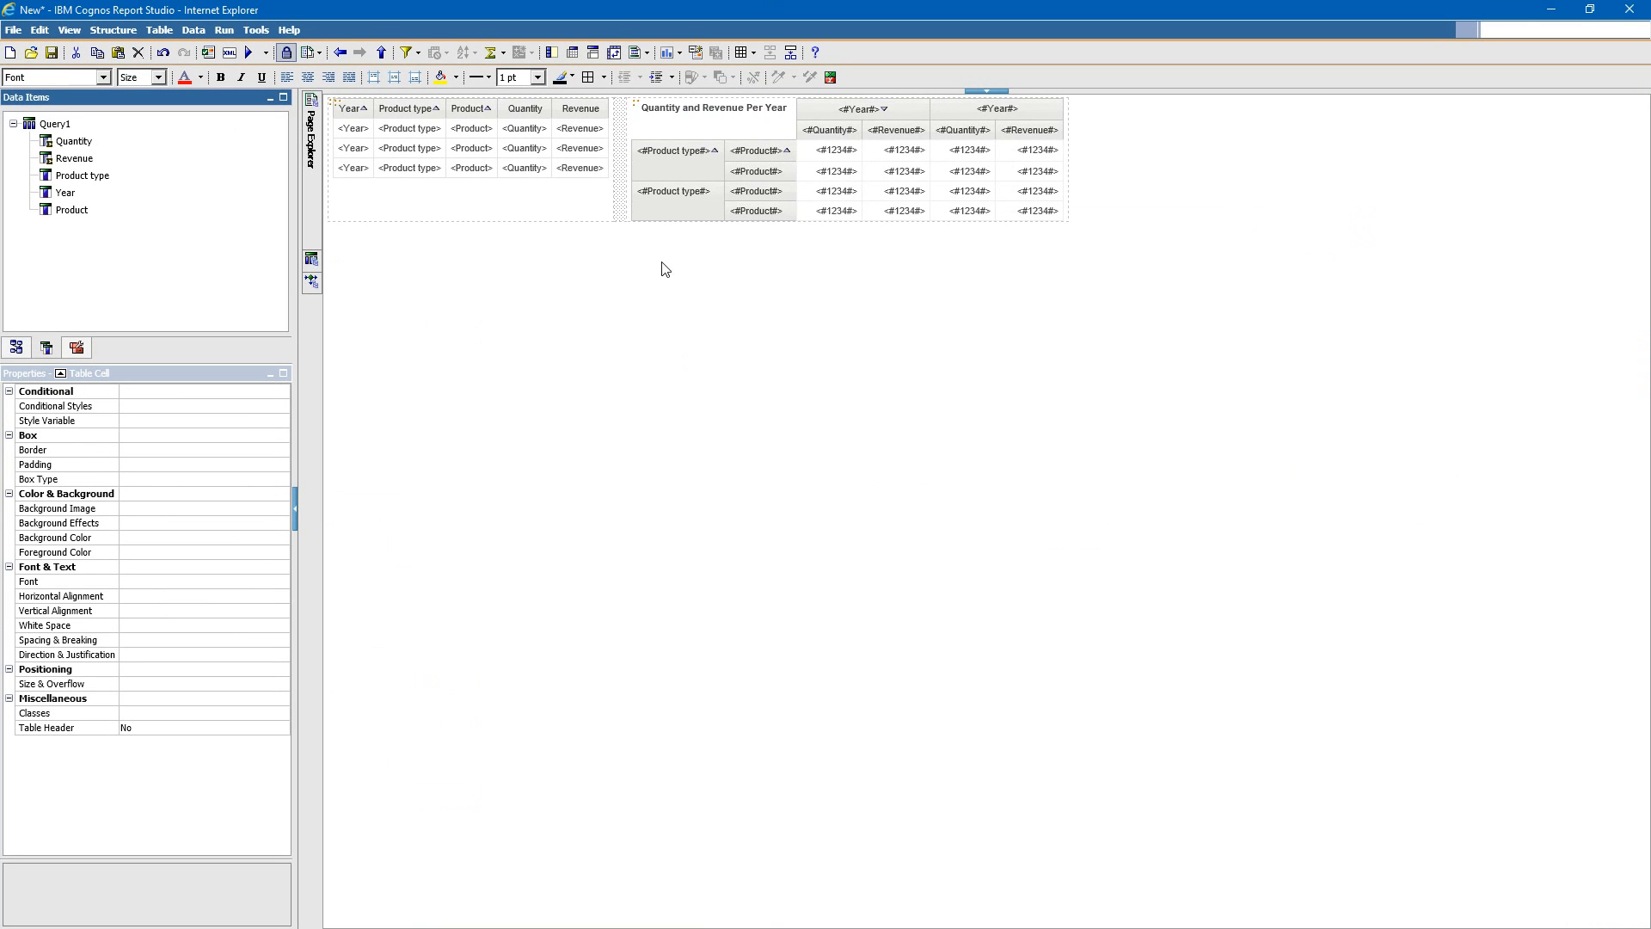
- Set the width of the spacer table cell between the list and the crosstab to 15 px
click(621, 191)
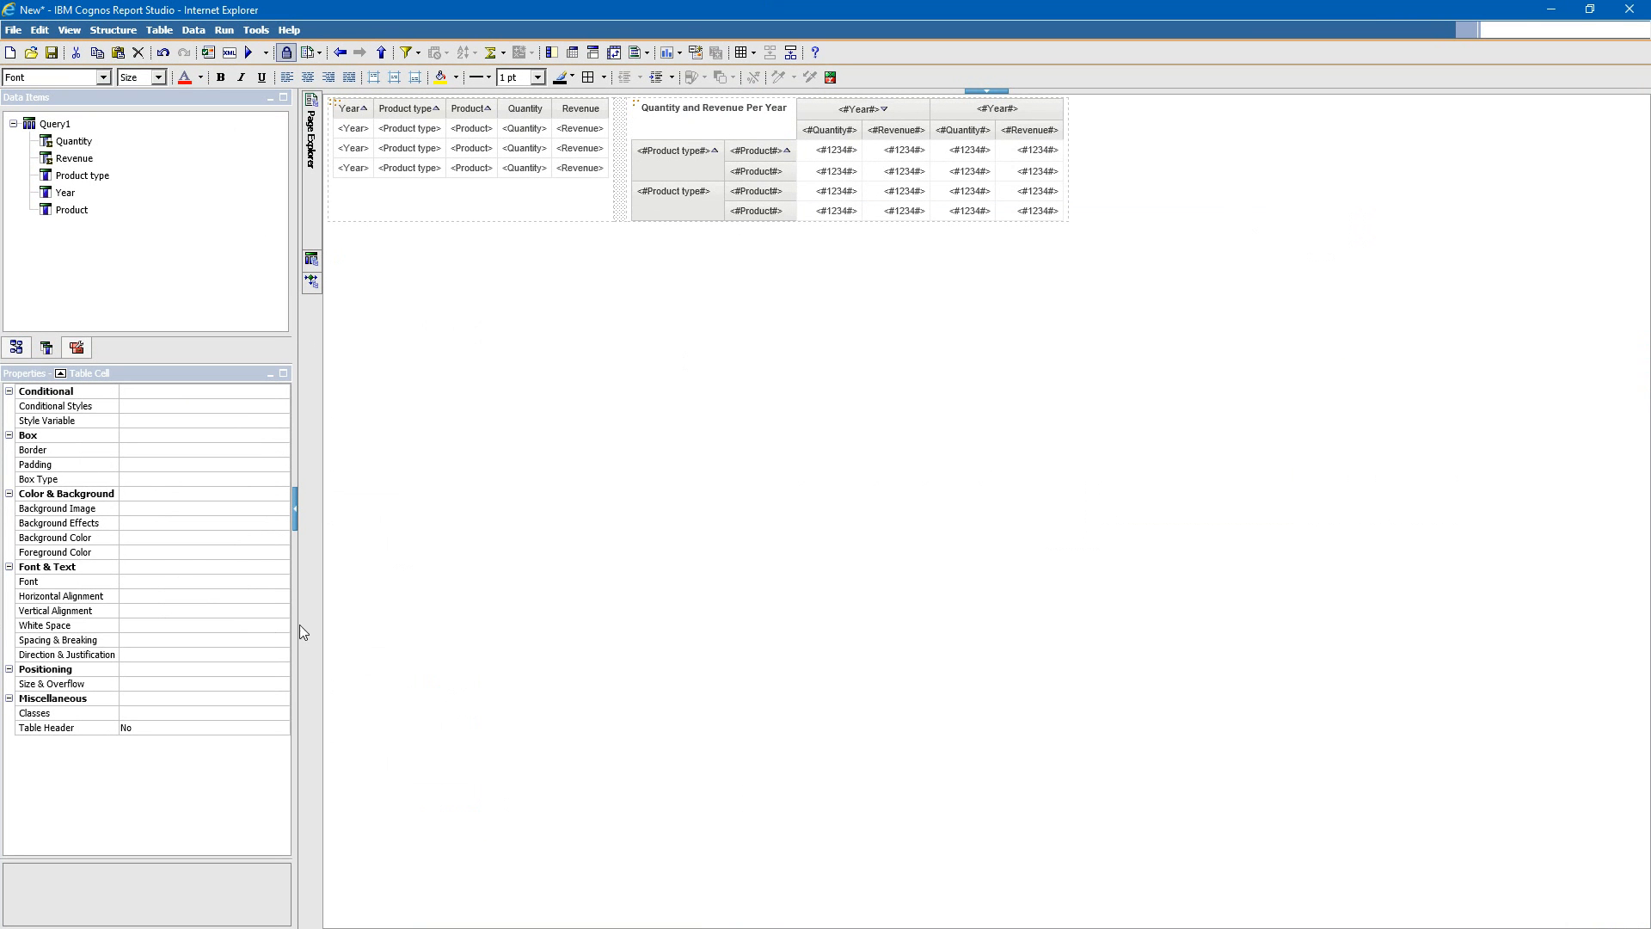
click(165, 685)
click(282, 683)
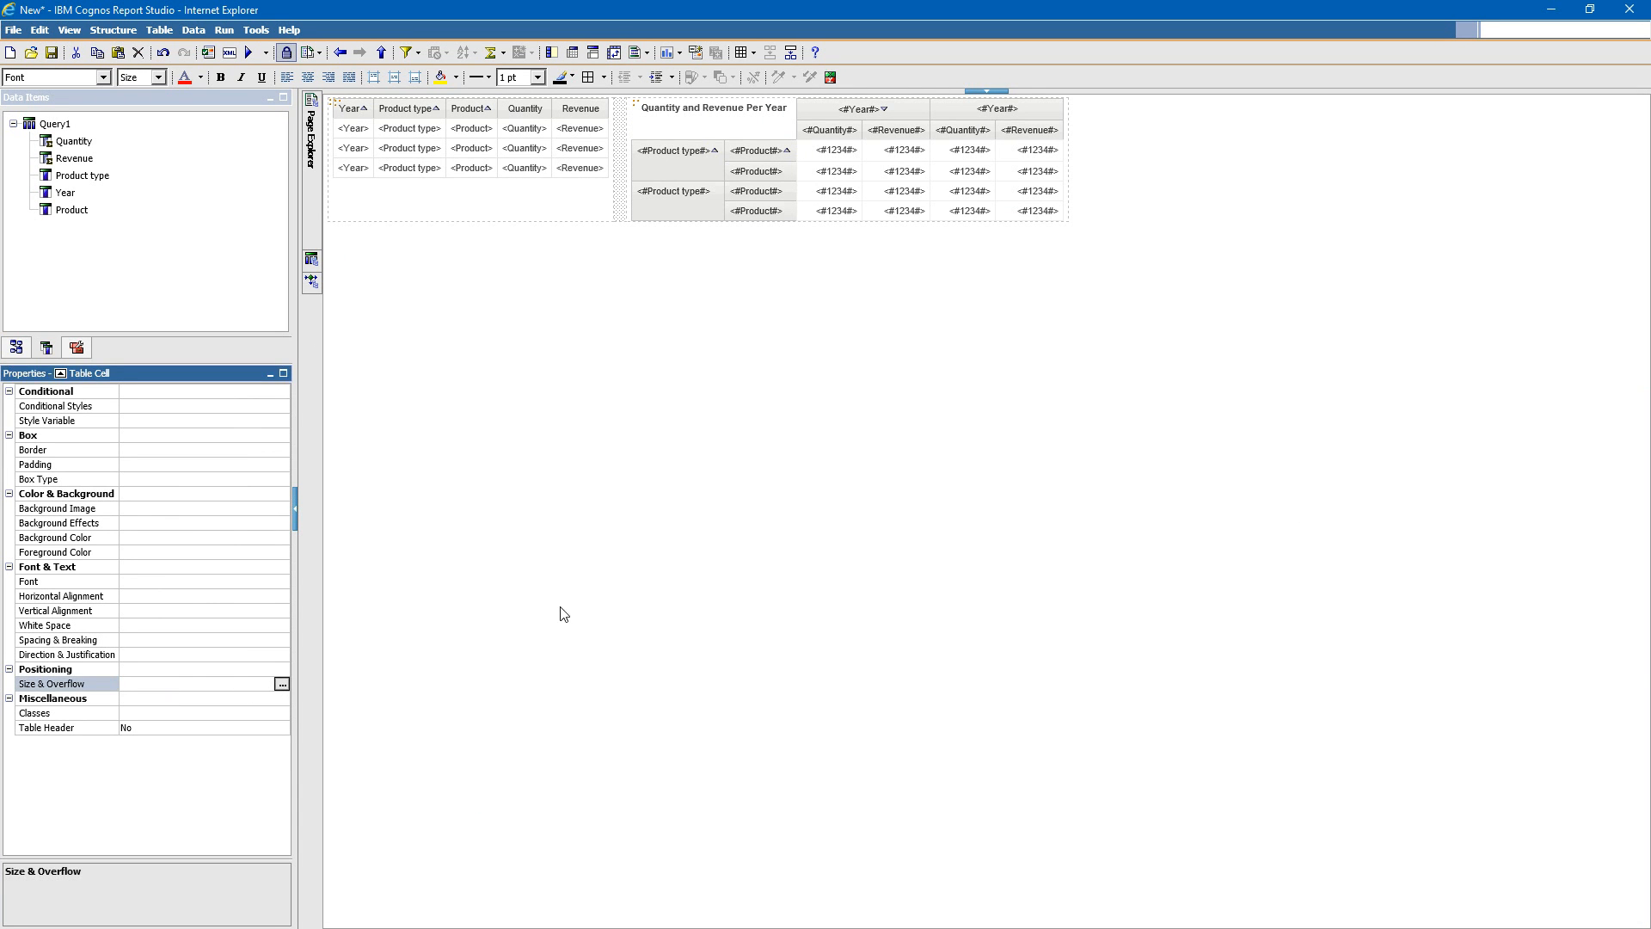
click(740, 430)
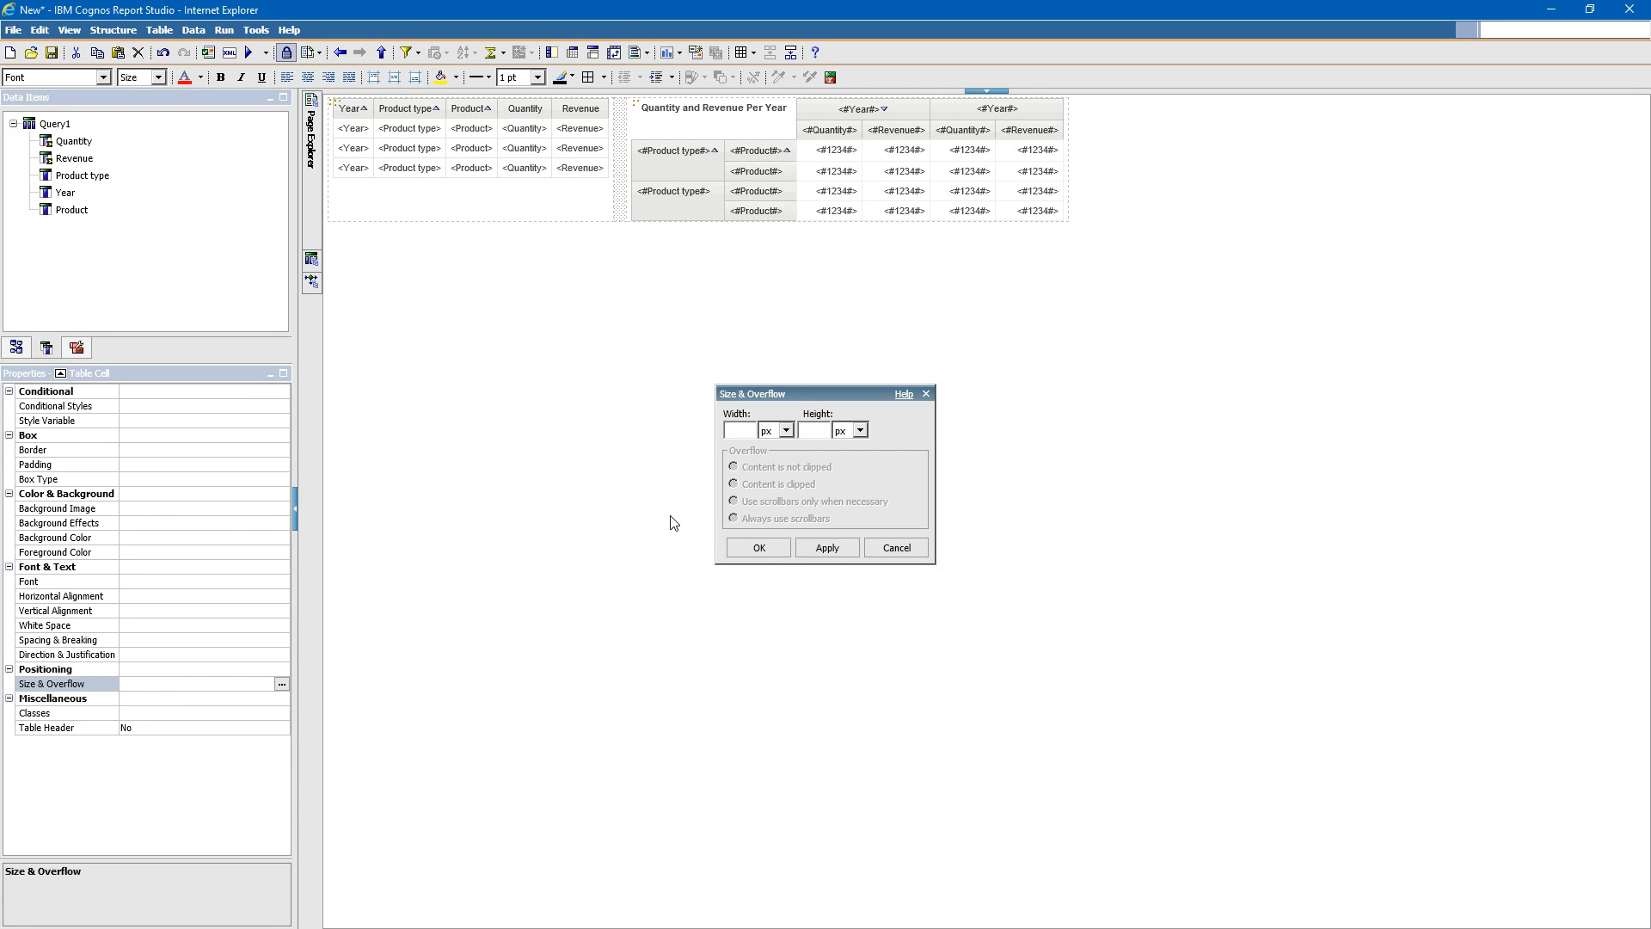
click(785, 430)
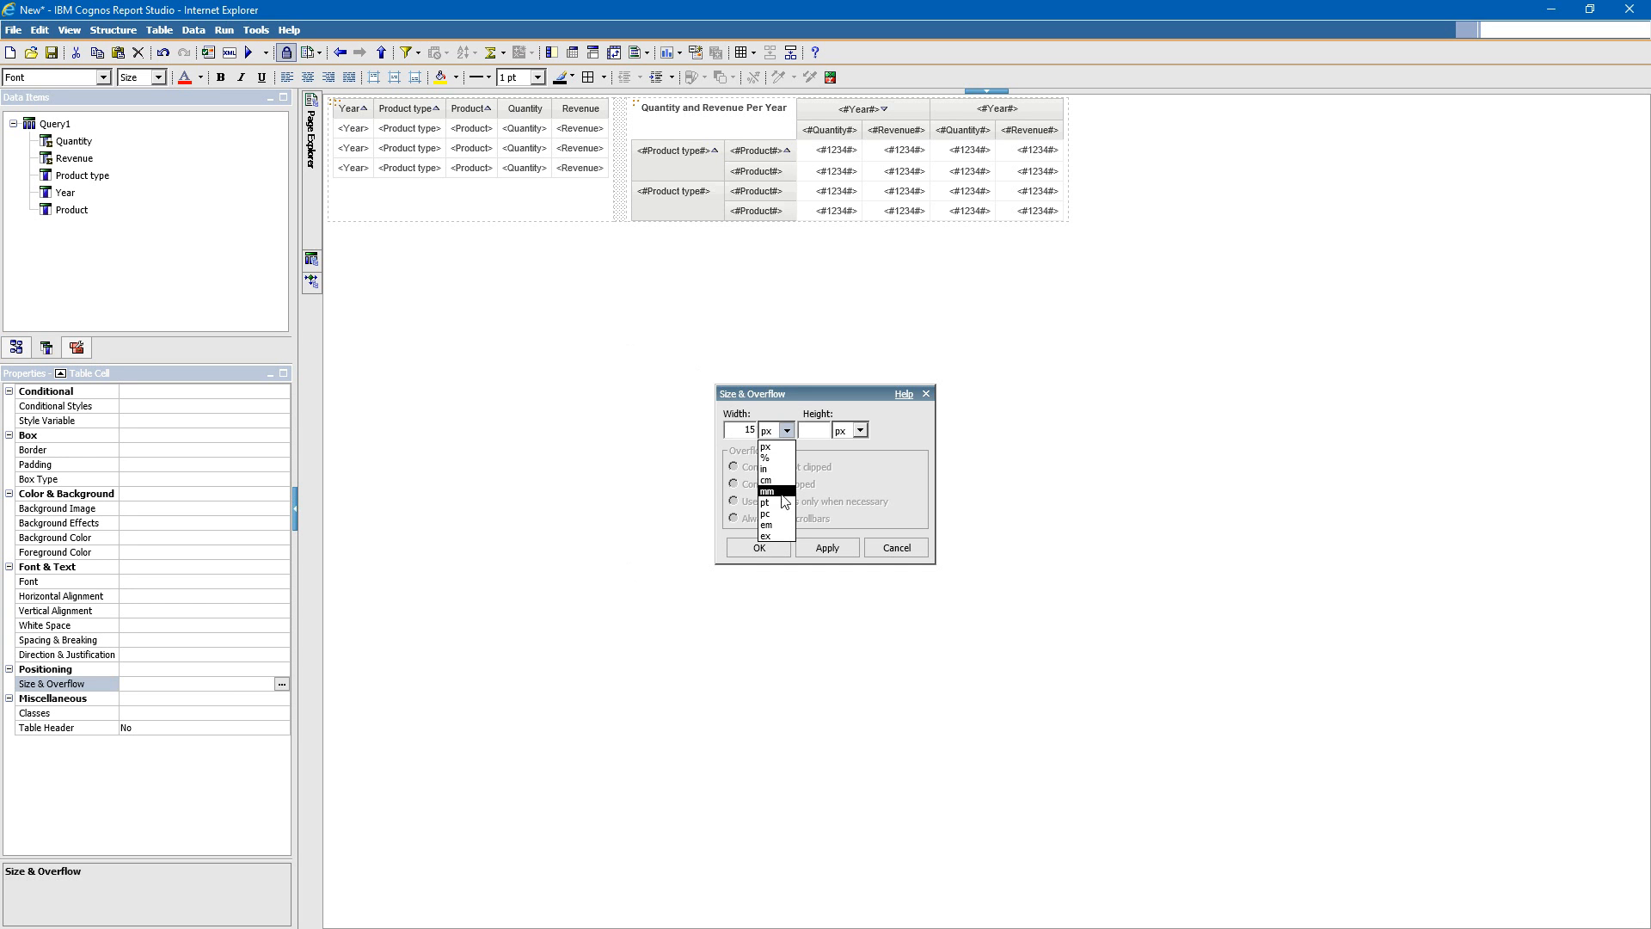
click(772, 397)
click(764, 549)
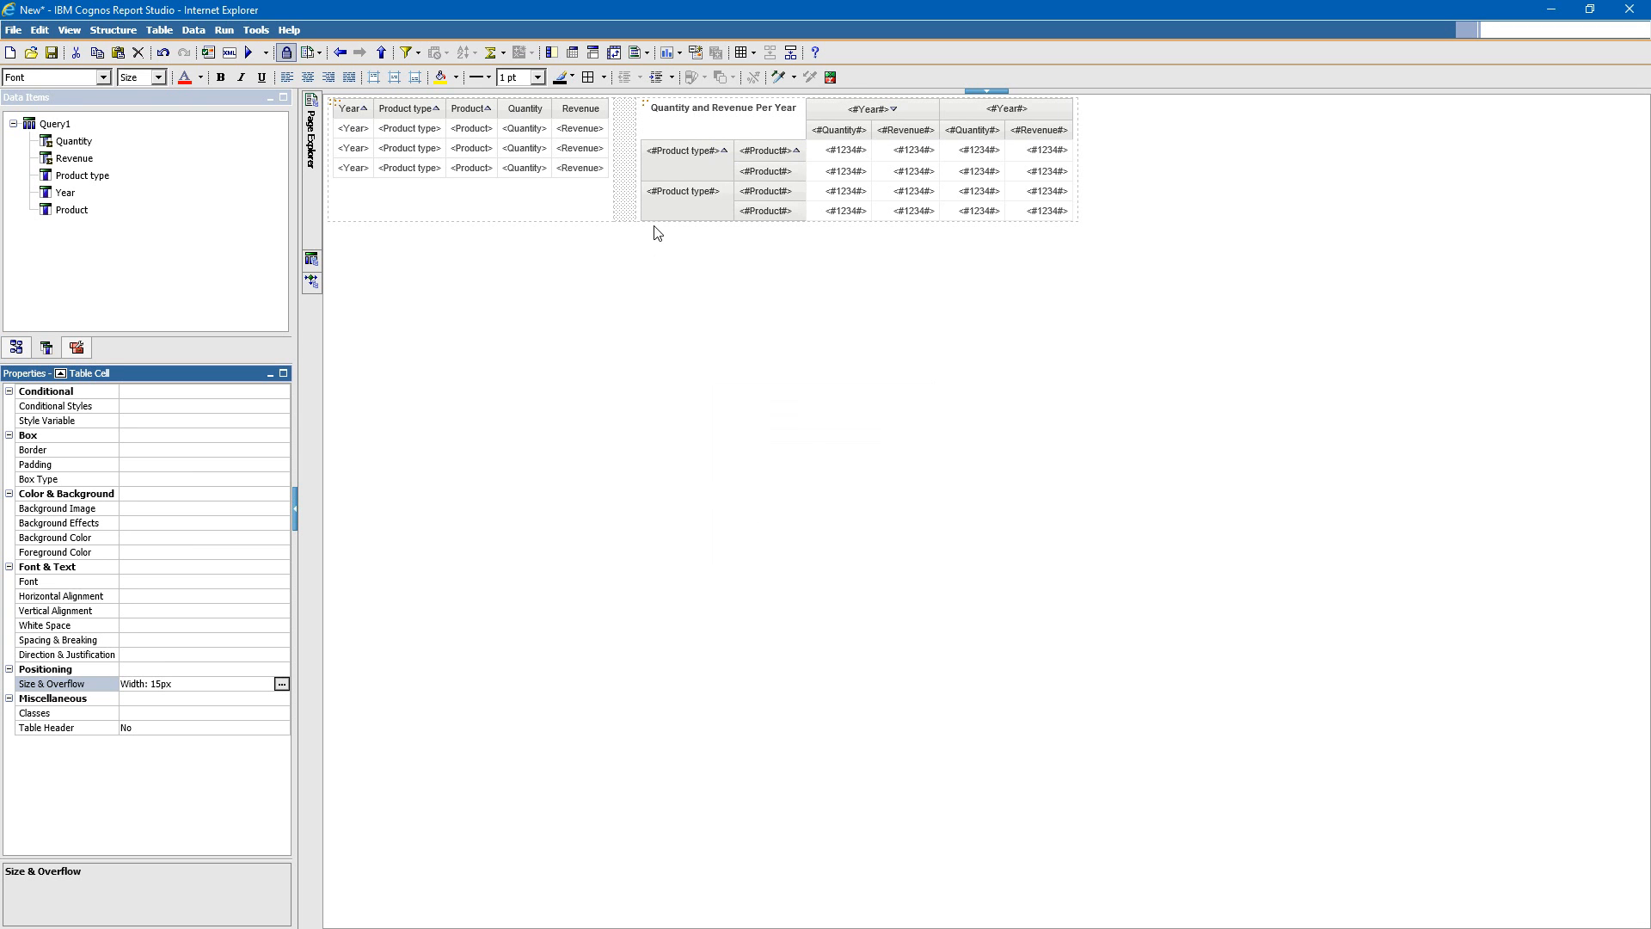
- Run the report, check the spacing between the list and the crosstab in the output, and return to the report layout
click(252, 54)
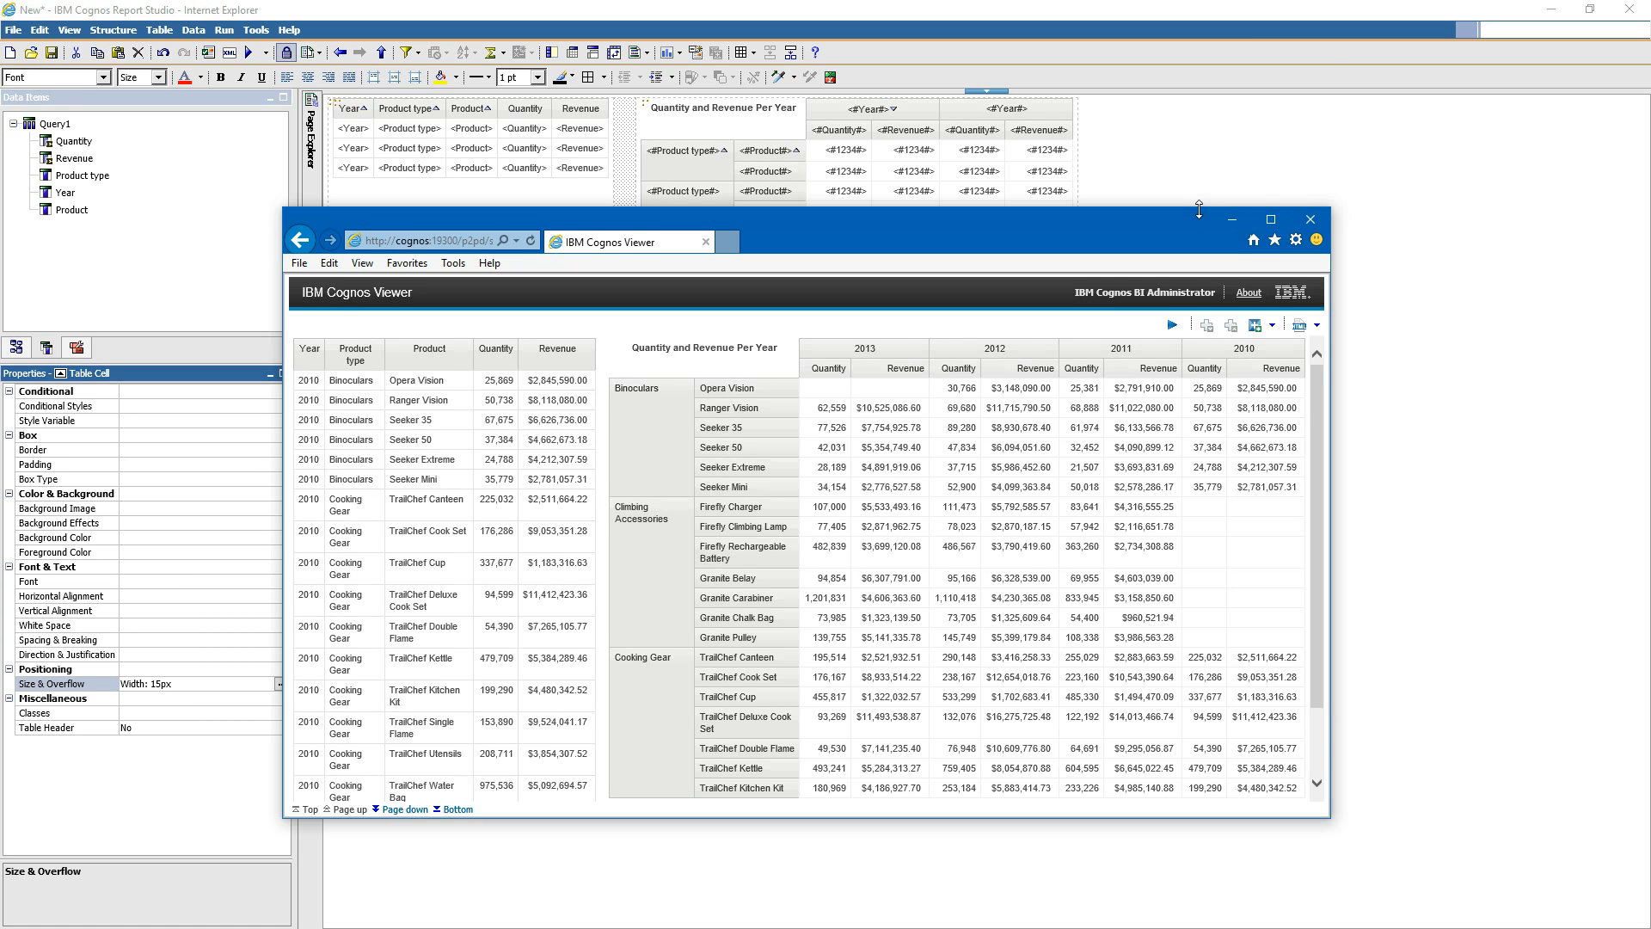
drag(1198, 210, 1199, 63)
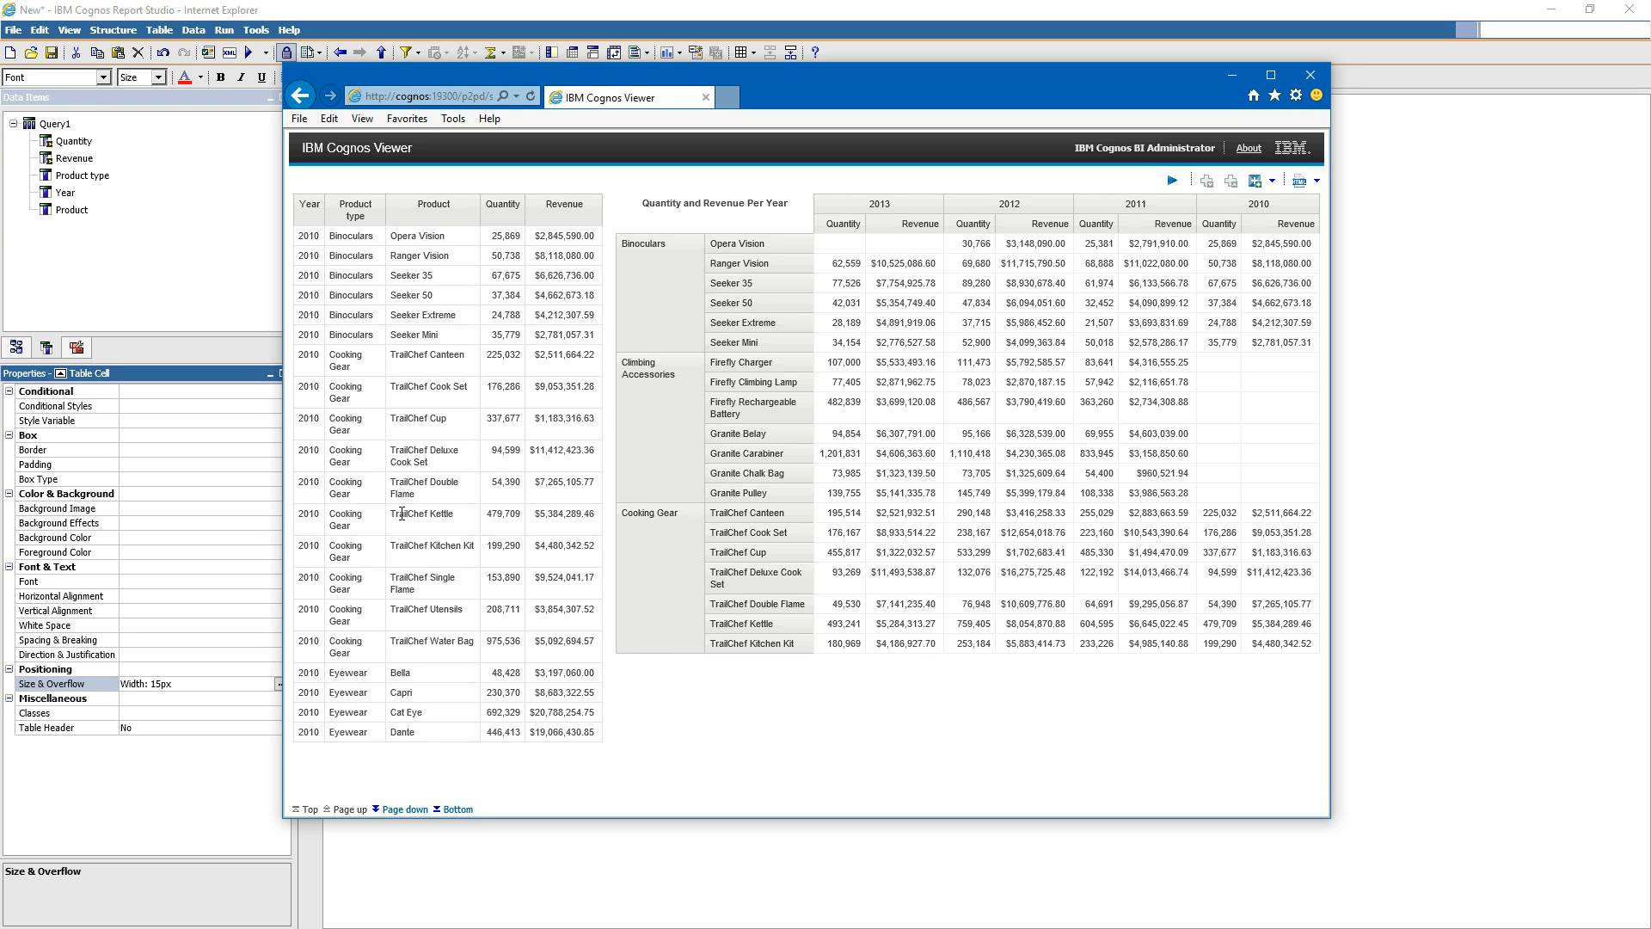
click(502, 210)
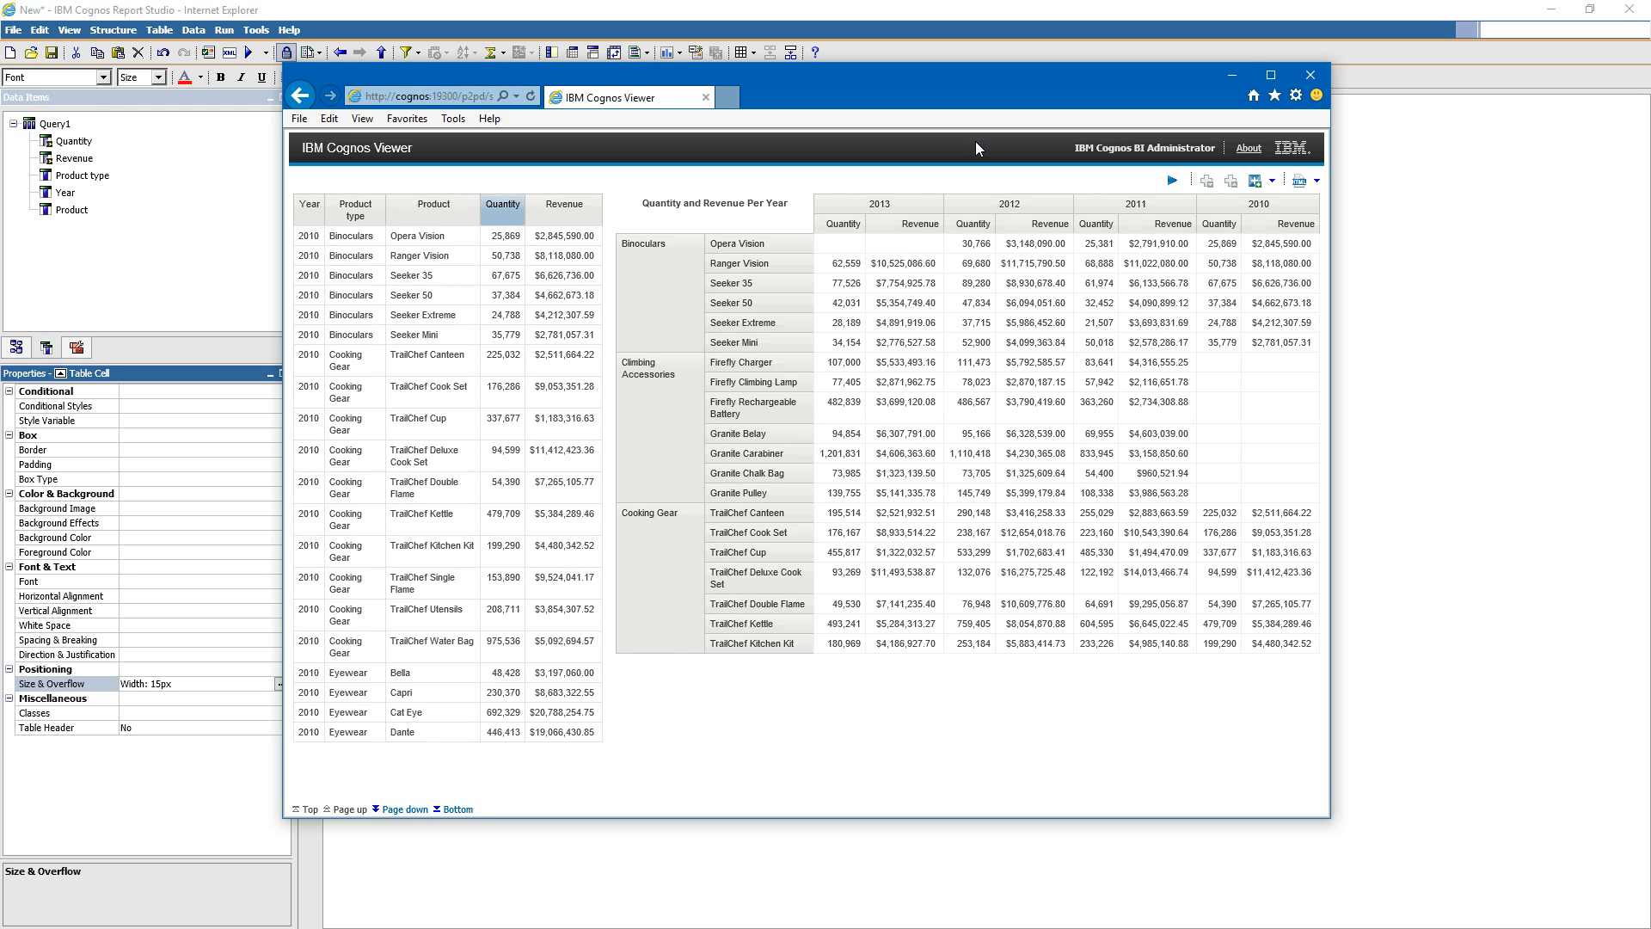
click(1228, 75)
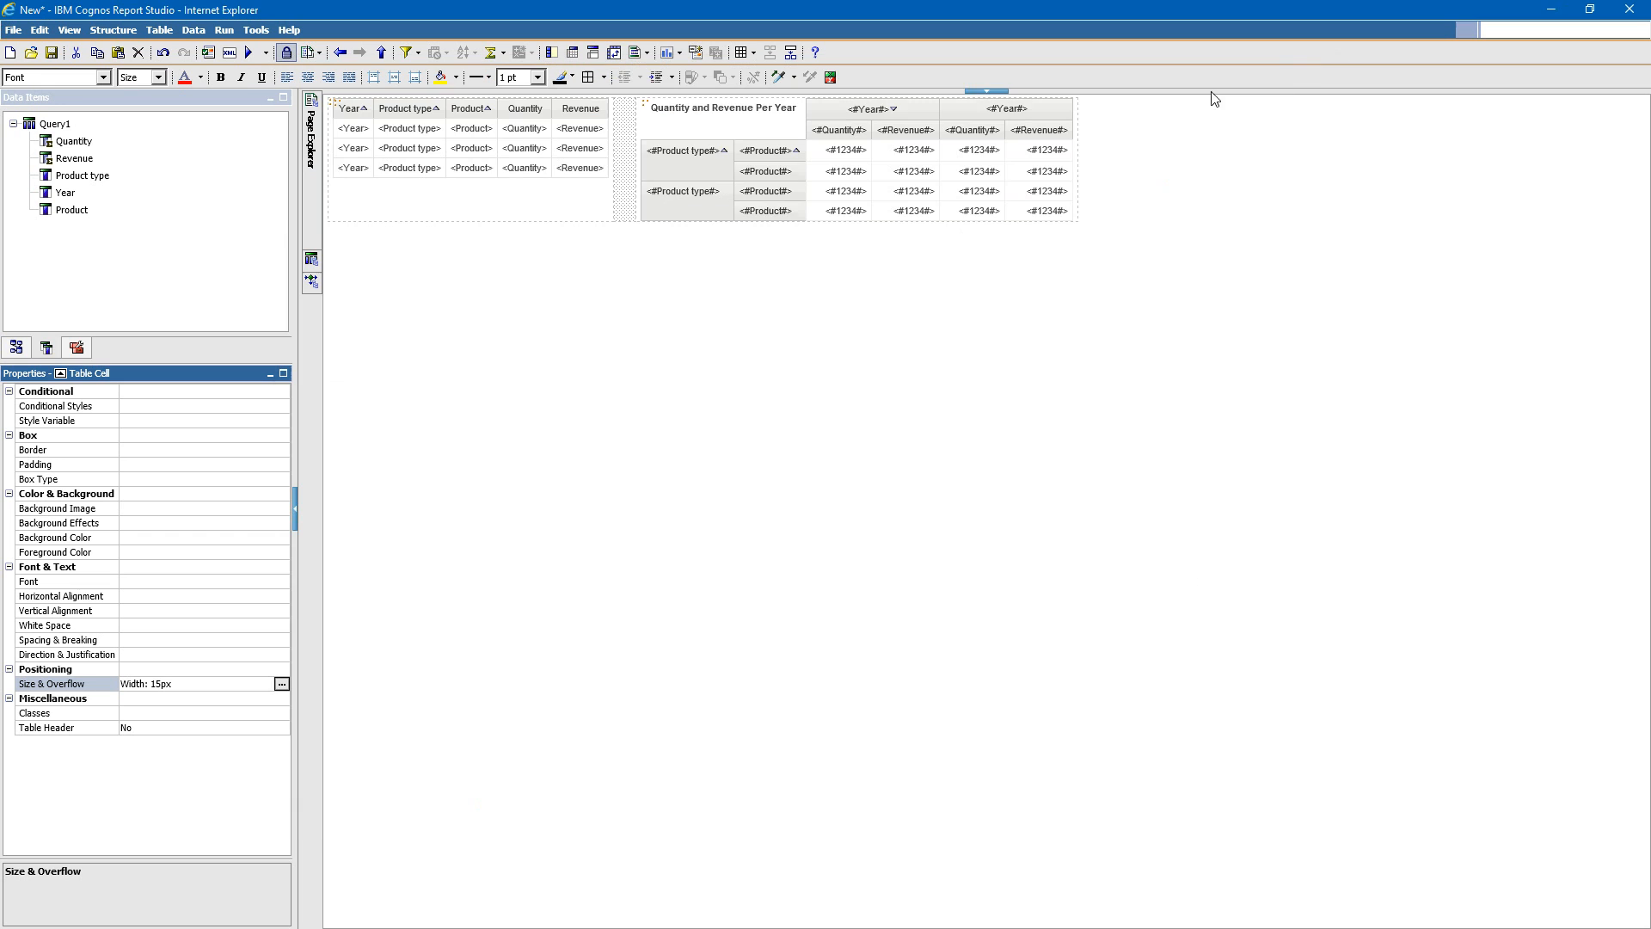
- Delete the entire Quantity and Revenue Per Year crosstab from the layout table
click(646, 106)
right_click(647, 105)
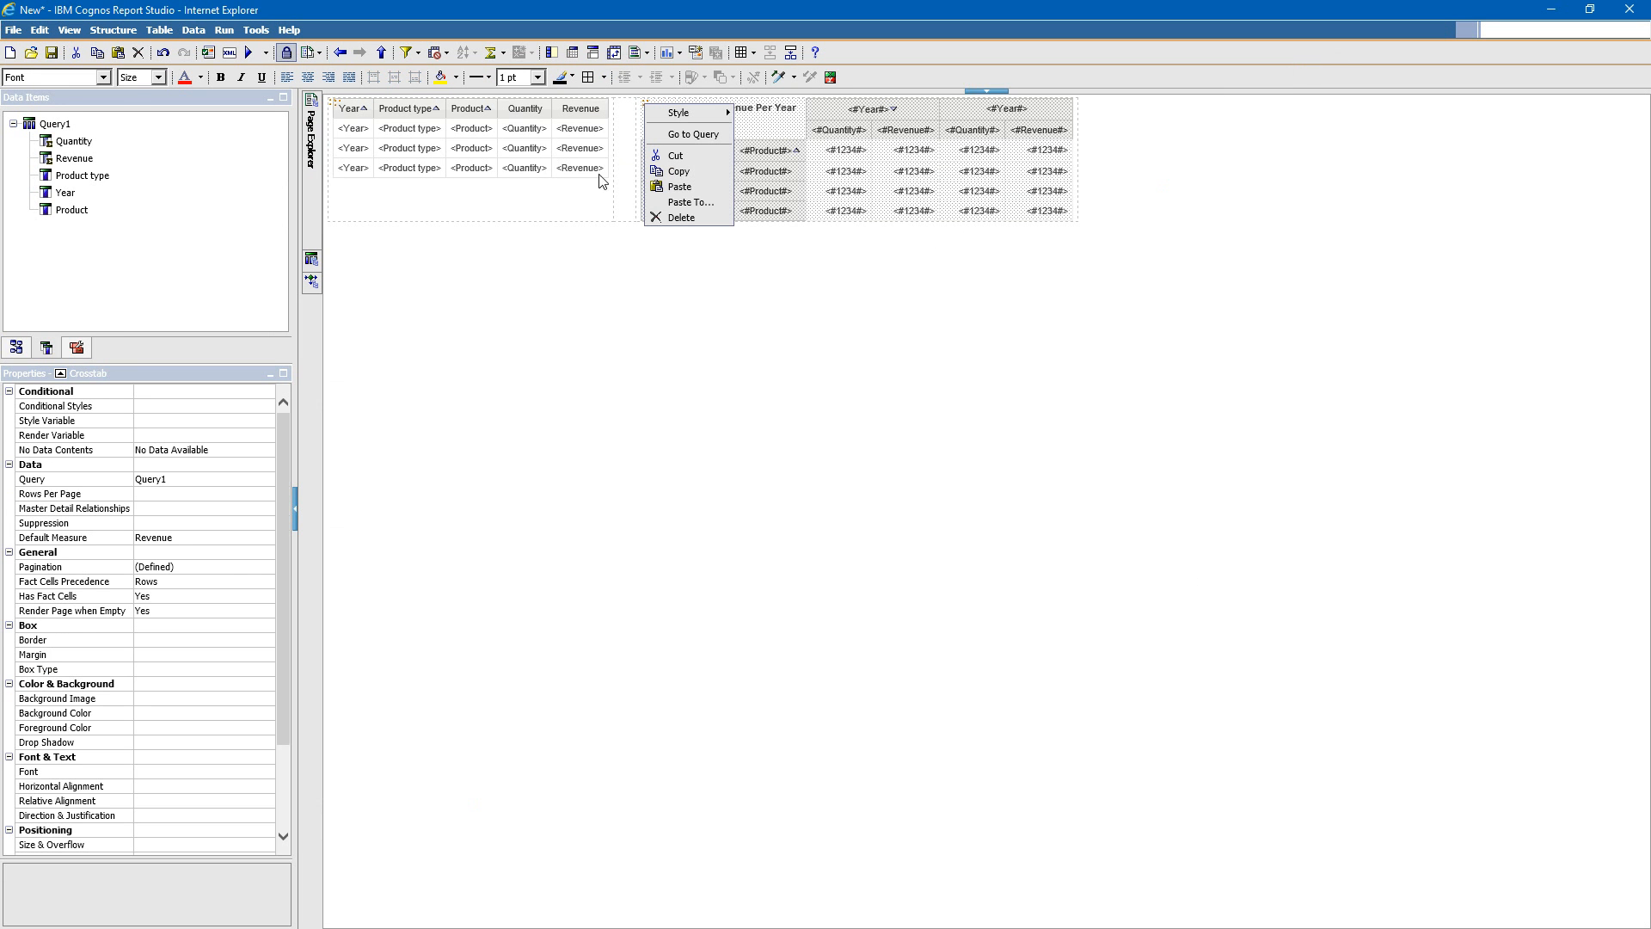
click(678, 219)
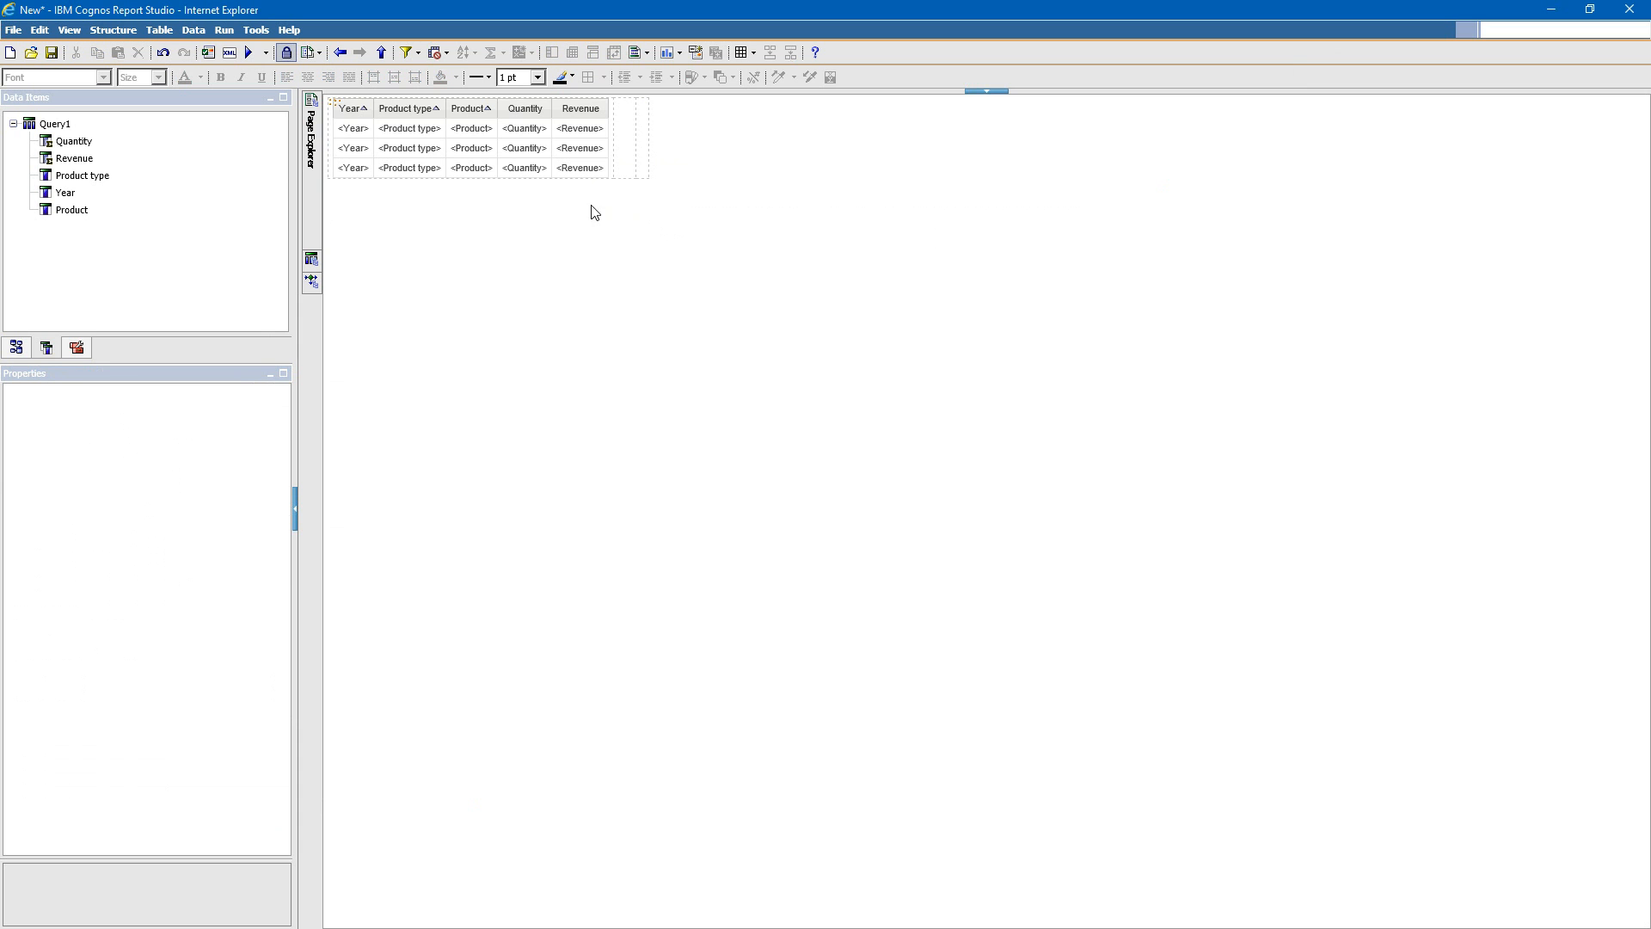
- Pivot the list into a crosstab using its Year column for the column edge
click(338, 107)
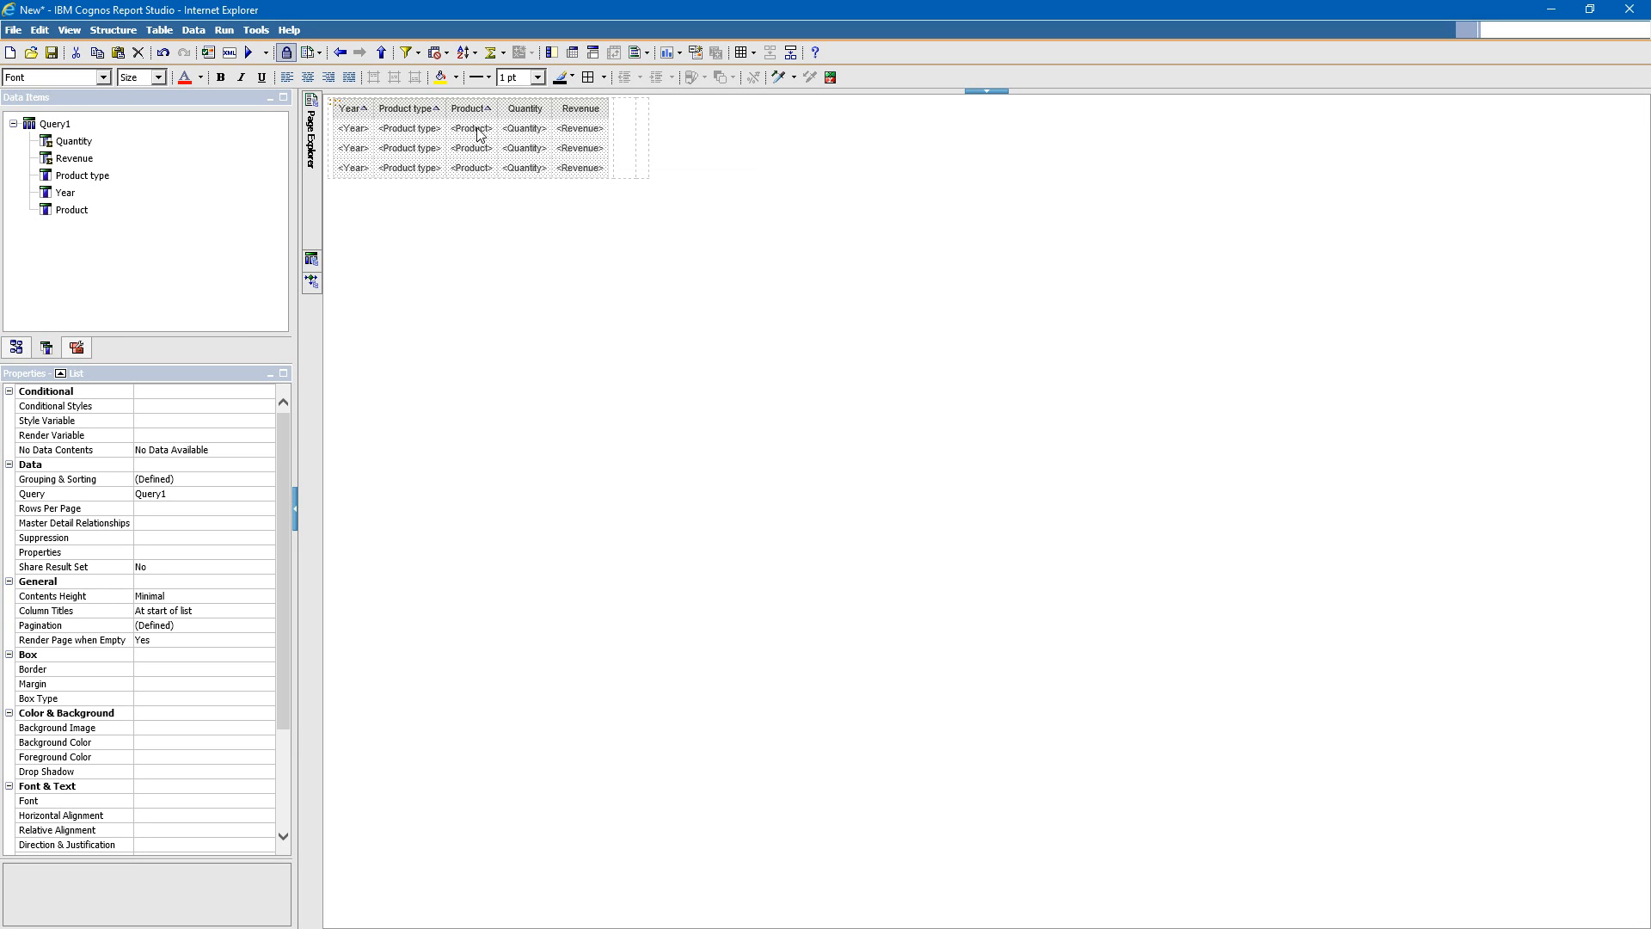
click(358, 131)
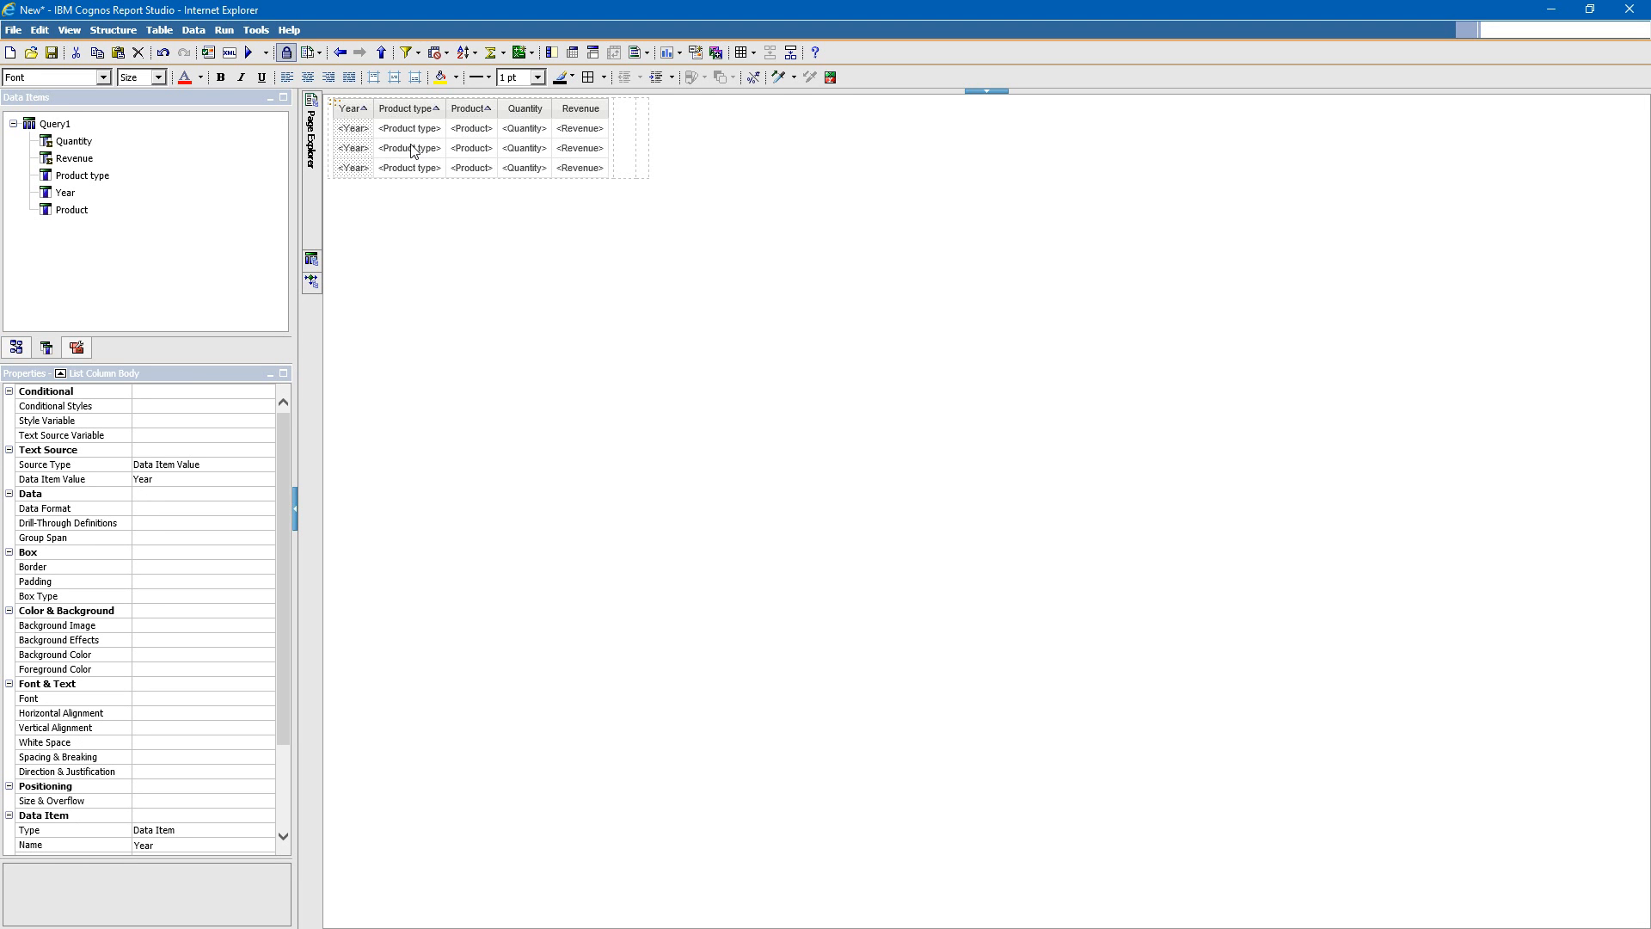
click(571, 54)
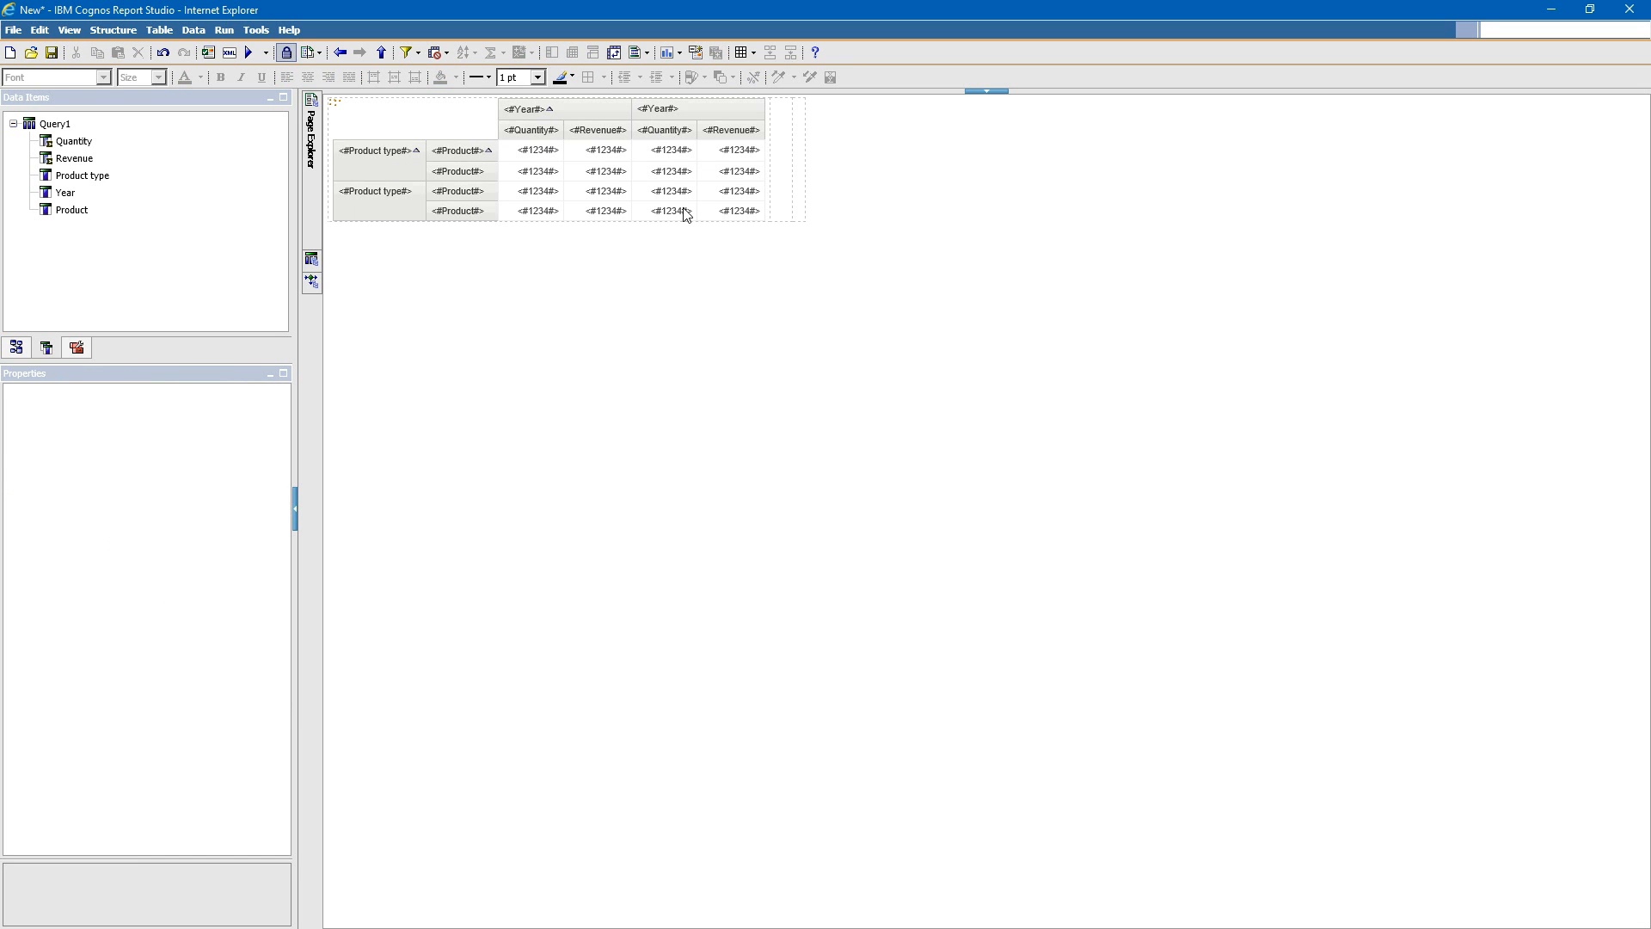
- Center the crosstab's Year column headings and sort them in descending order
click(703, 109)
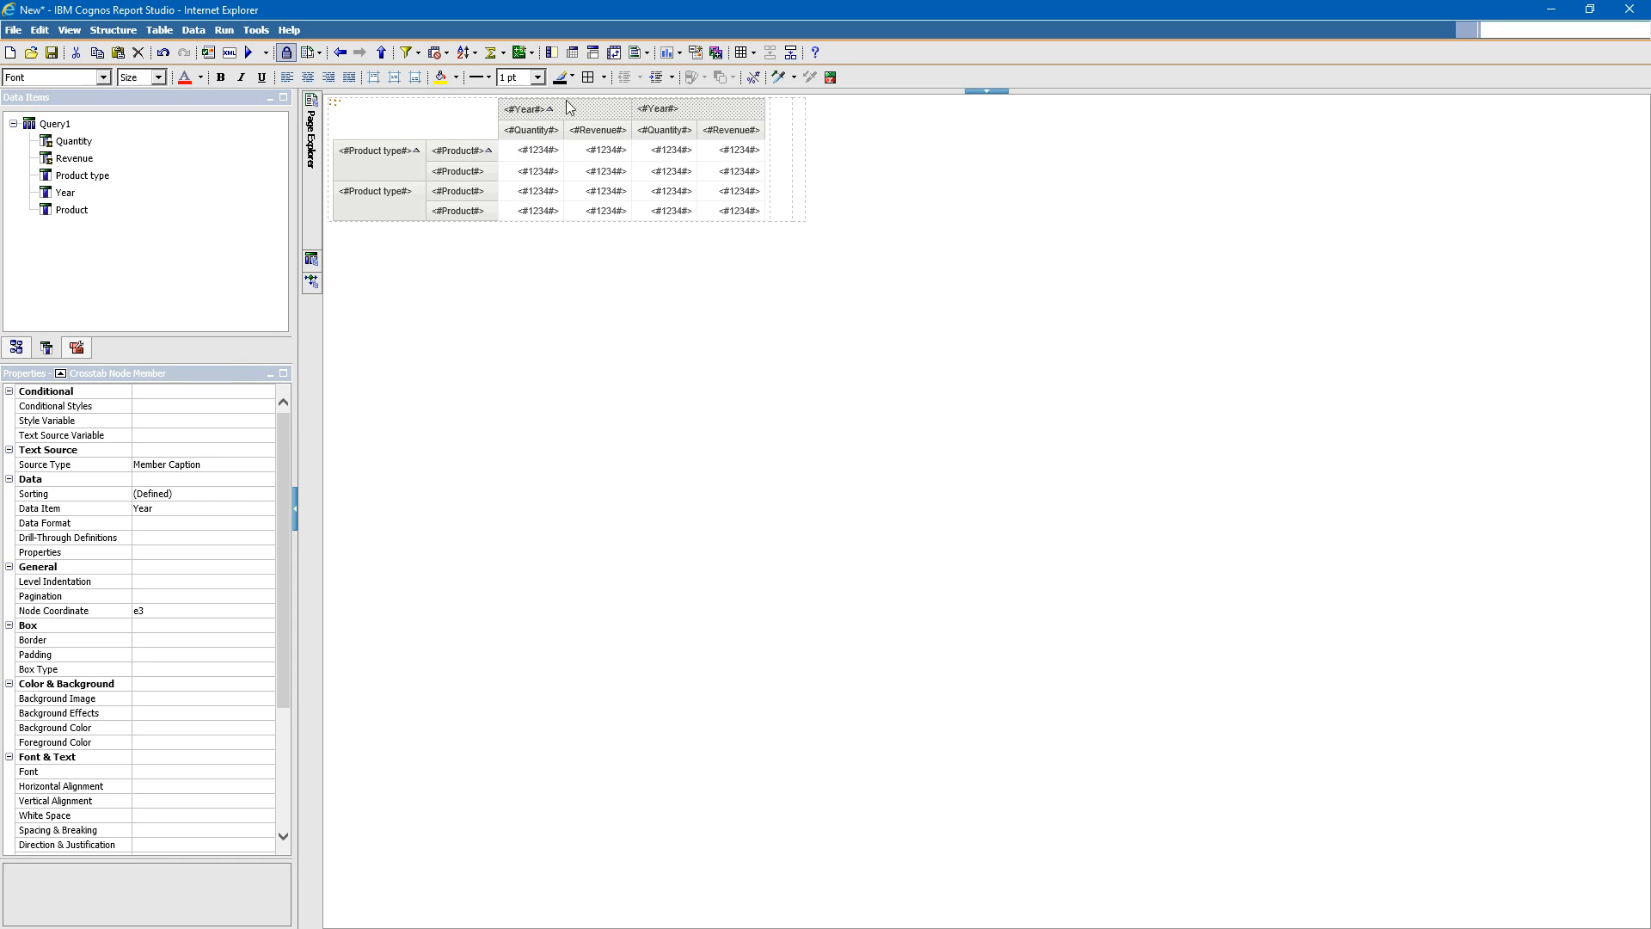
click(308, 77)
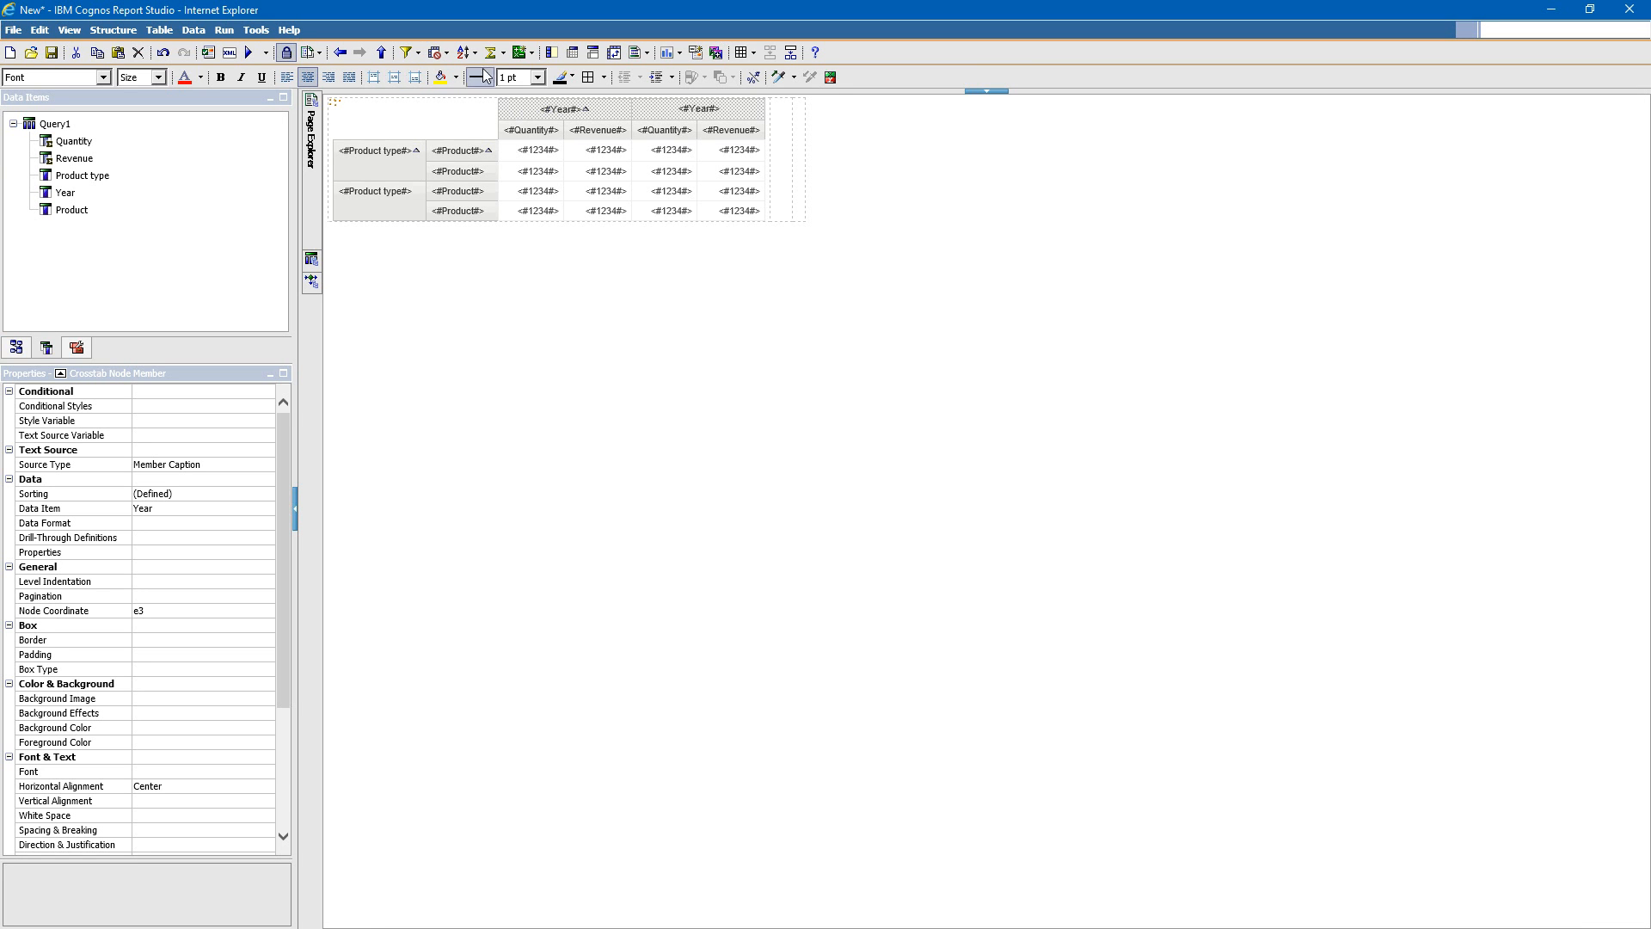
click(473, 53)
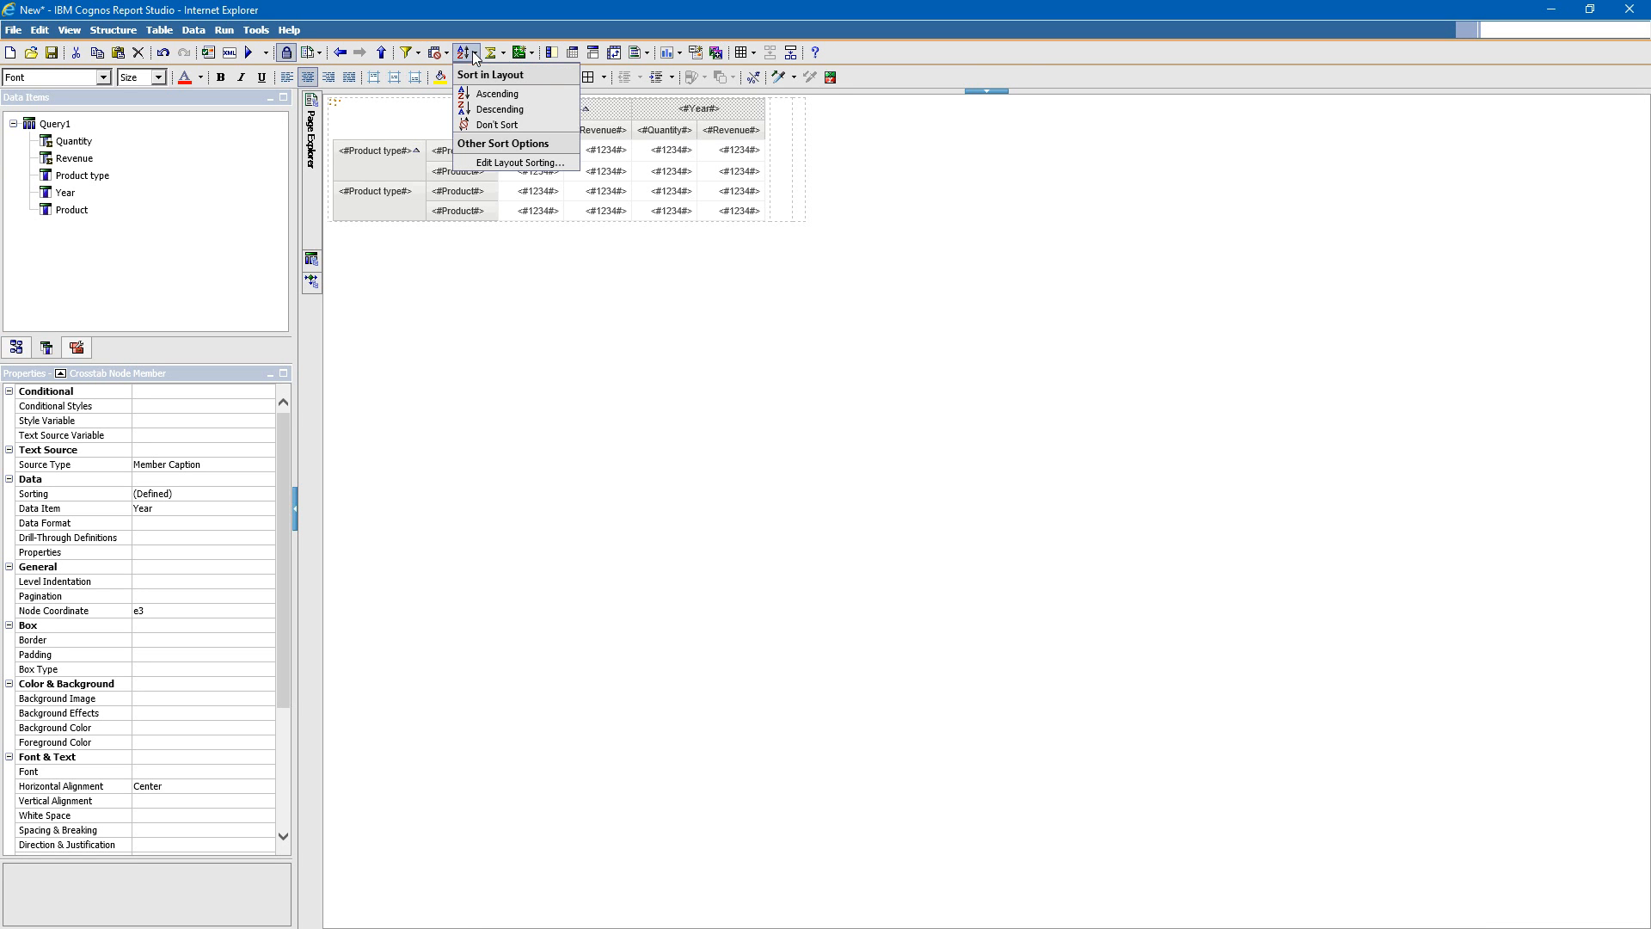
click(492, 112)
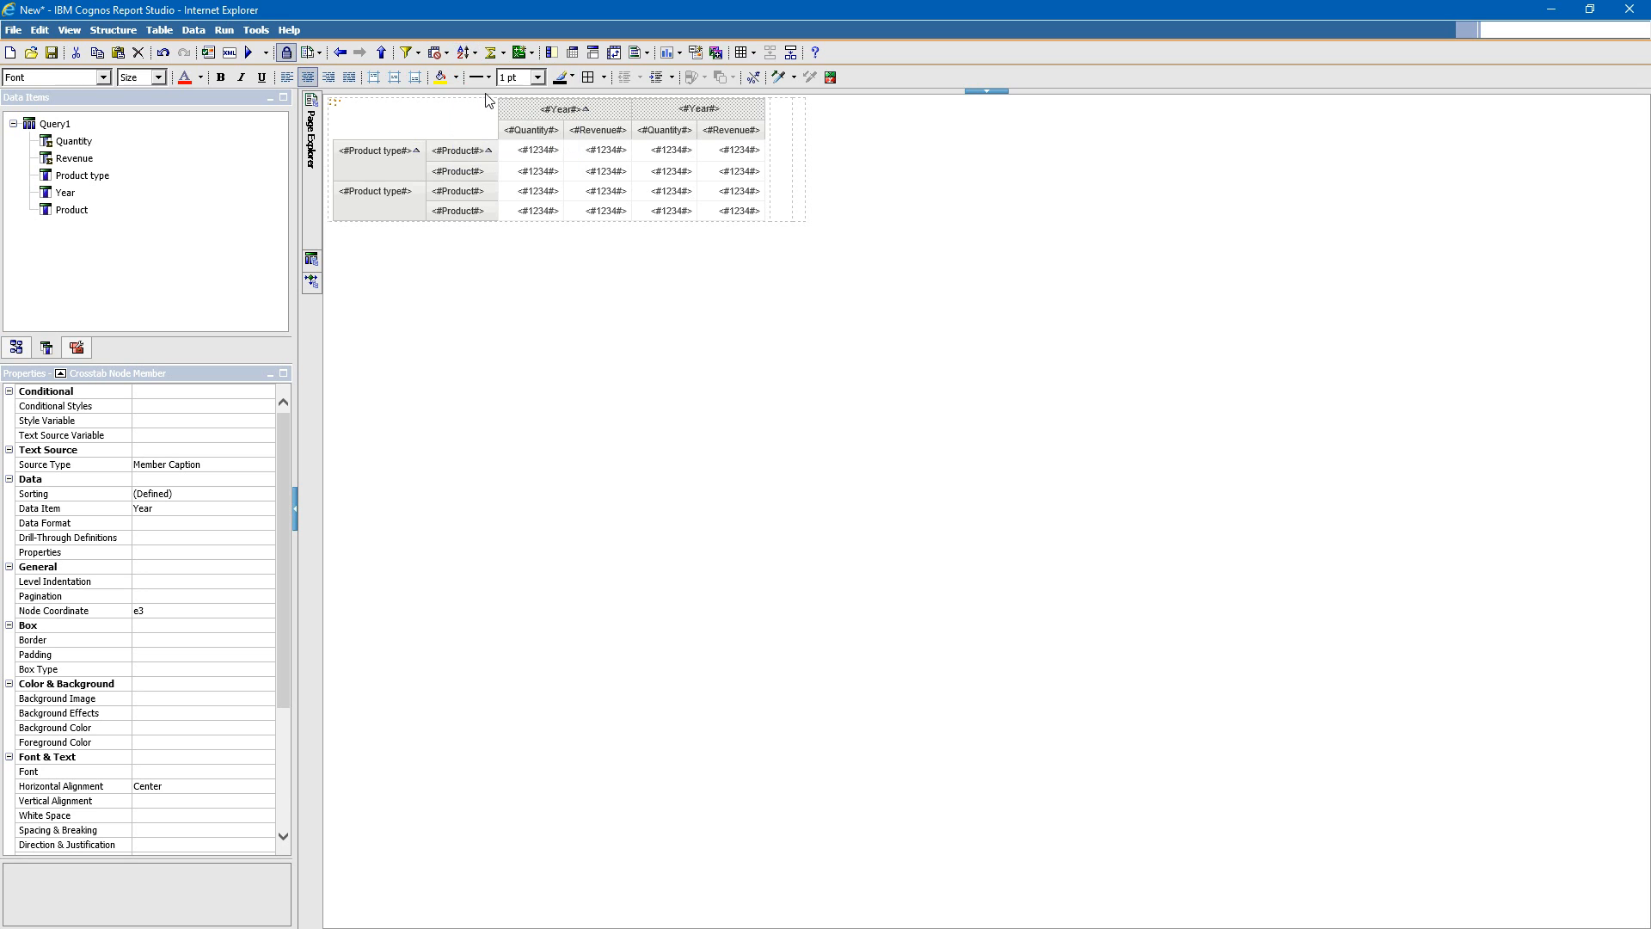
click(473, 52)
click(487, 115)
- Check the Product type and Product row nodes, run the report, and move the output window aside to review the pivoted crosstab
click(410, 171)
click(449, 157)
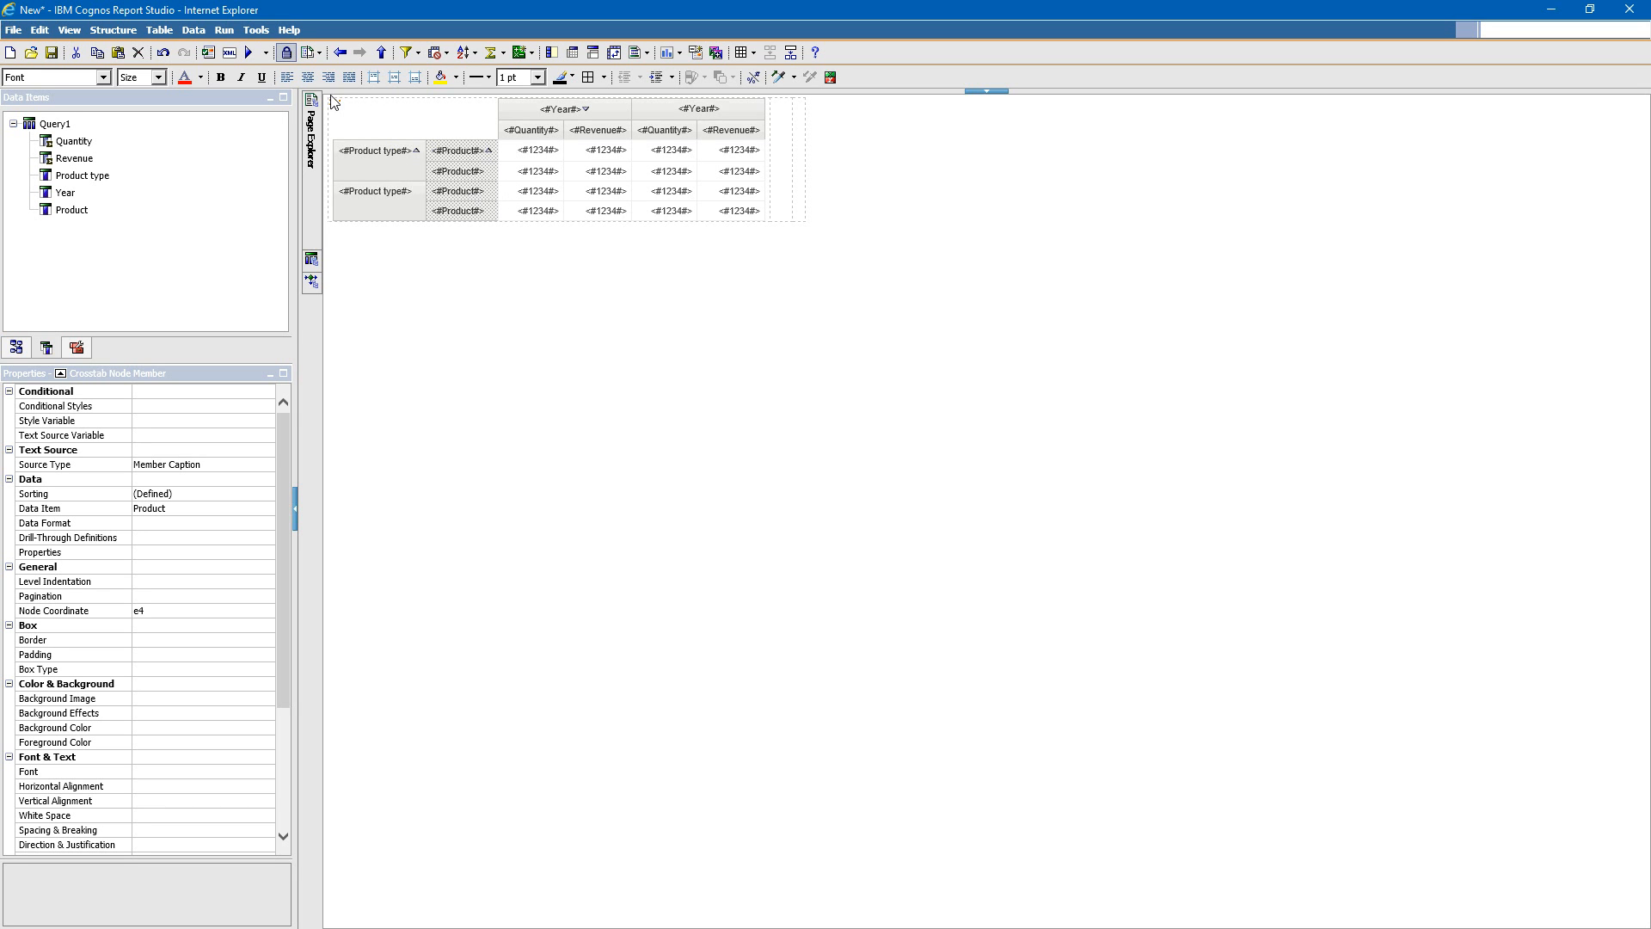
click(249, 55)
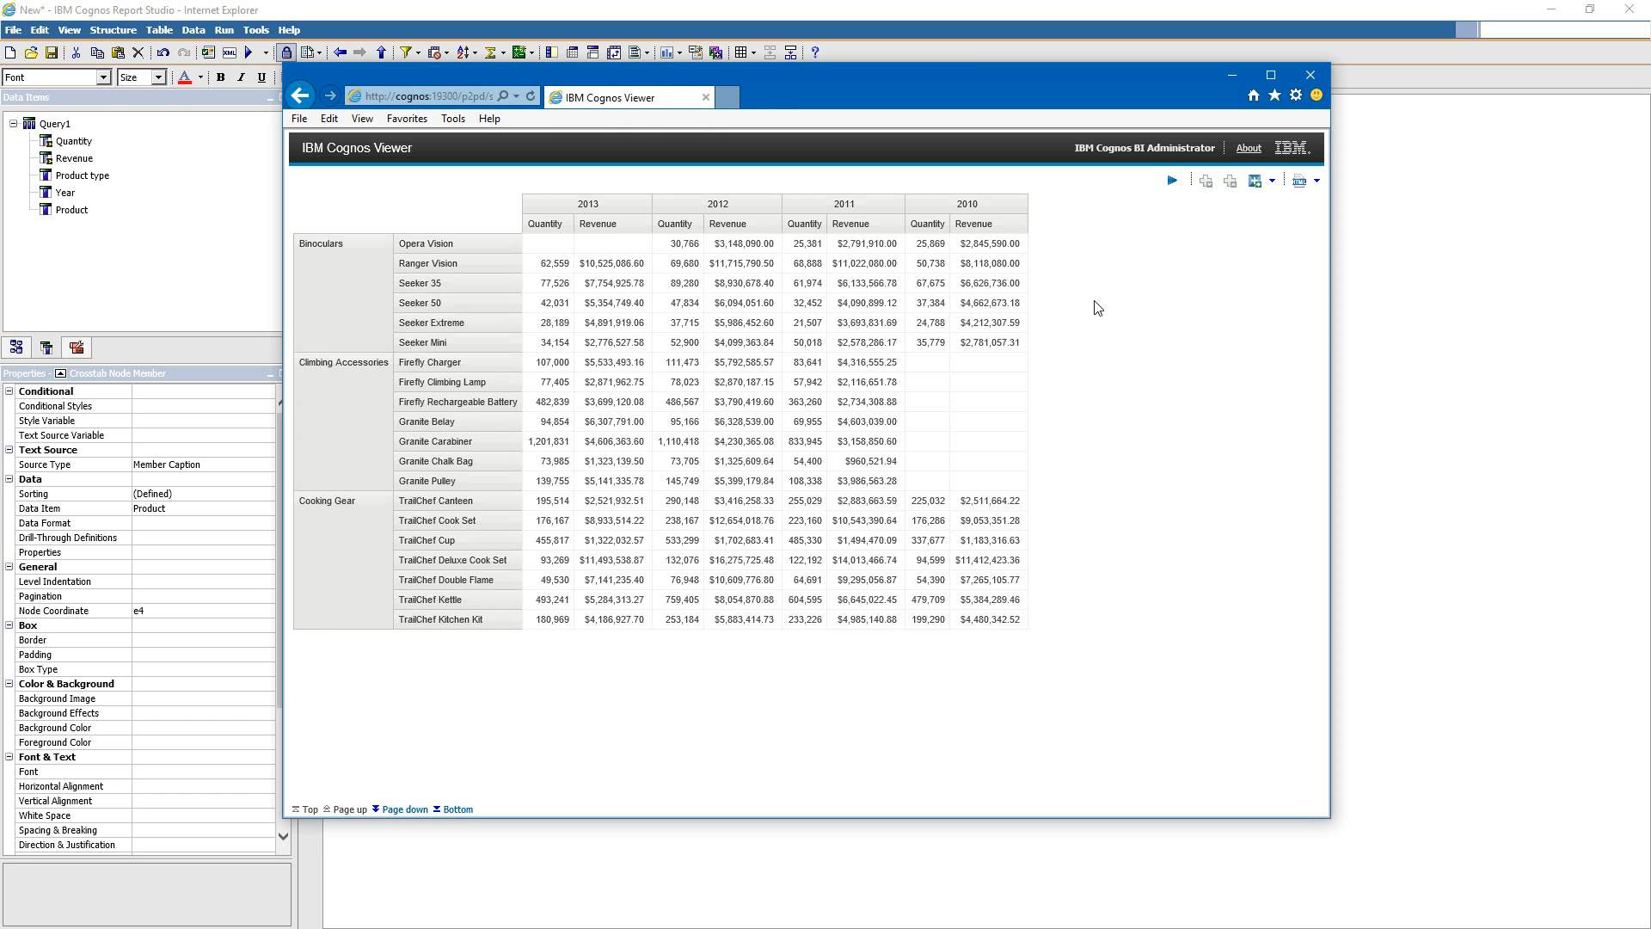
drag(846, 79, 1055, 151)
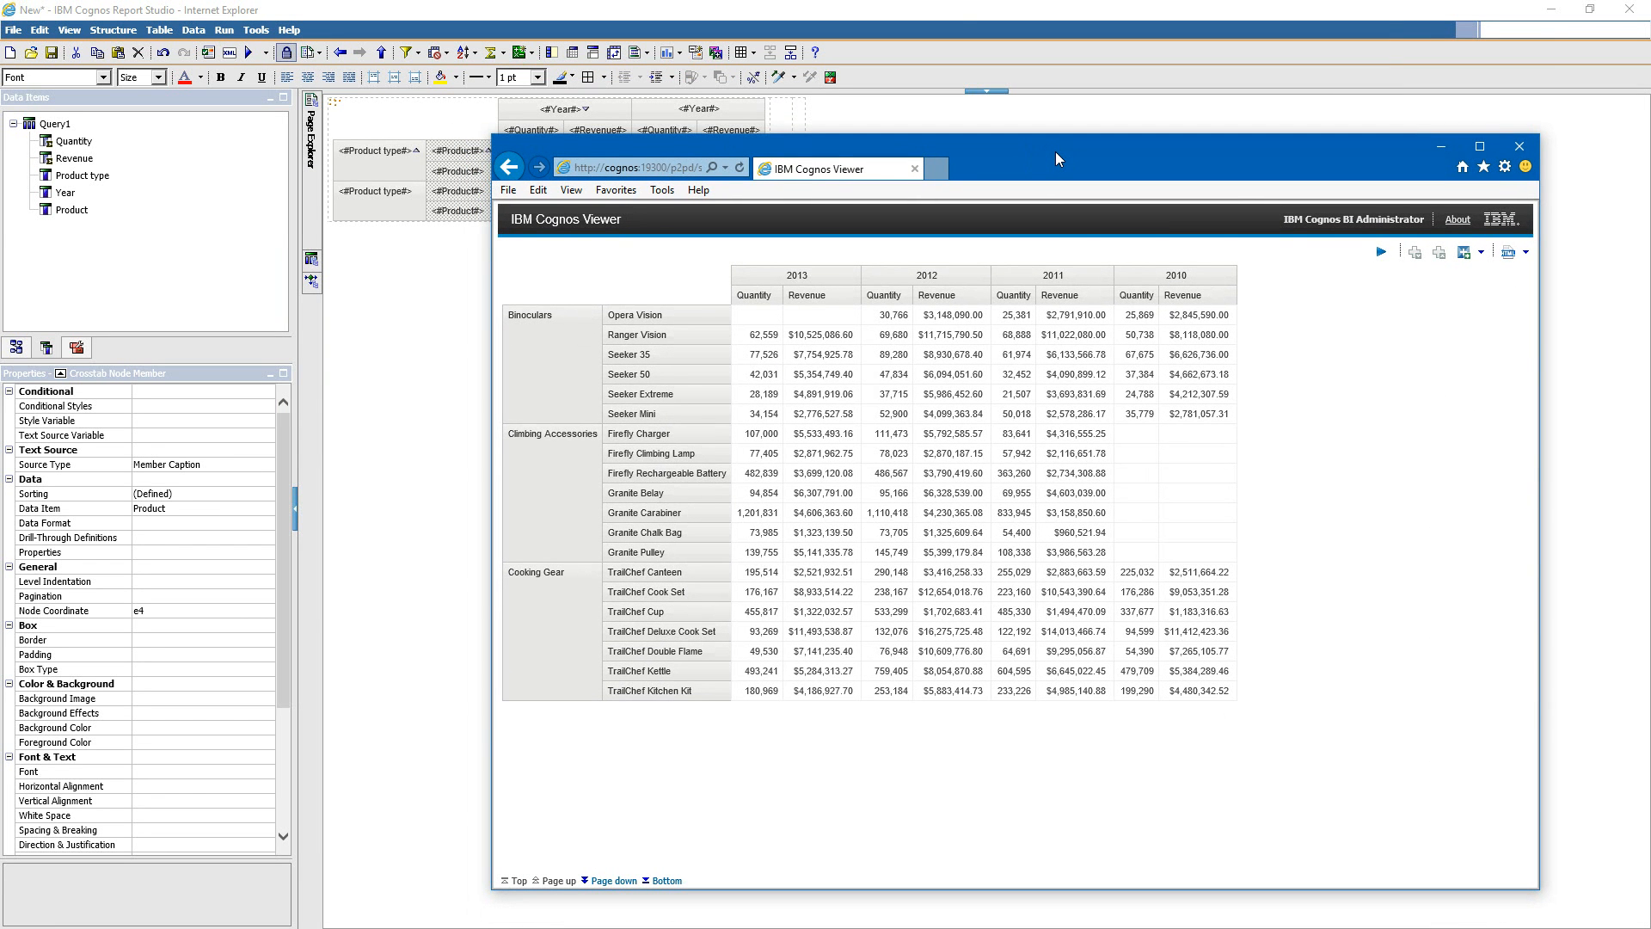